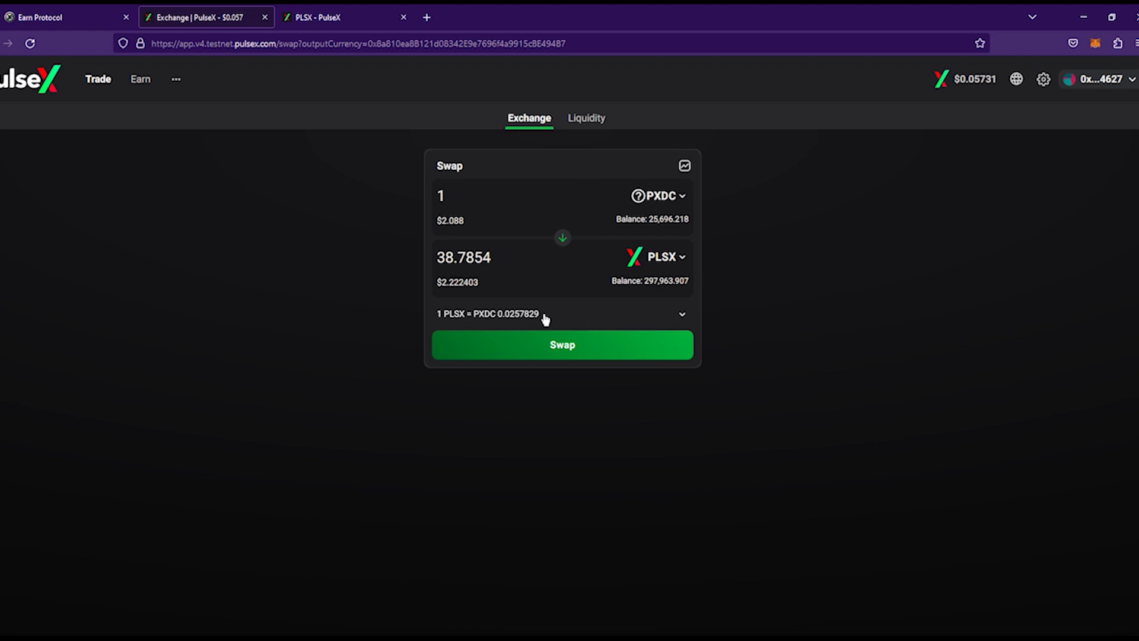
Compare the Earn Protocol redemption quote for 1 PXDC with the PulseX swap quote for 1 PXDC to PLSX
click(98, 13)
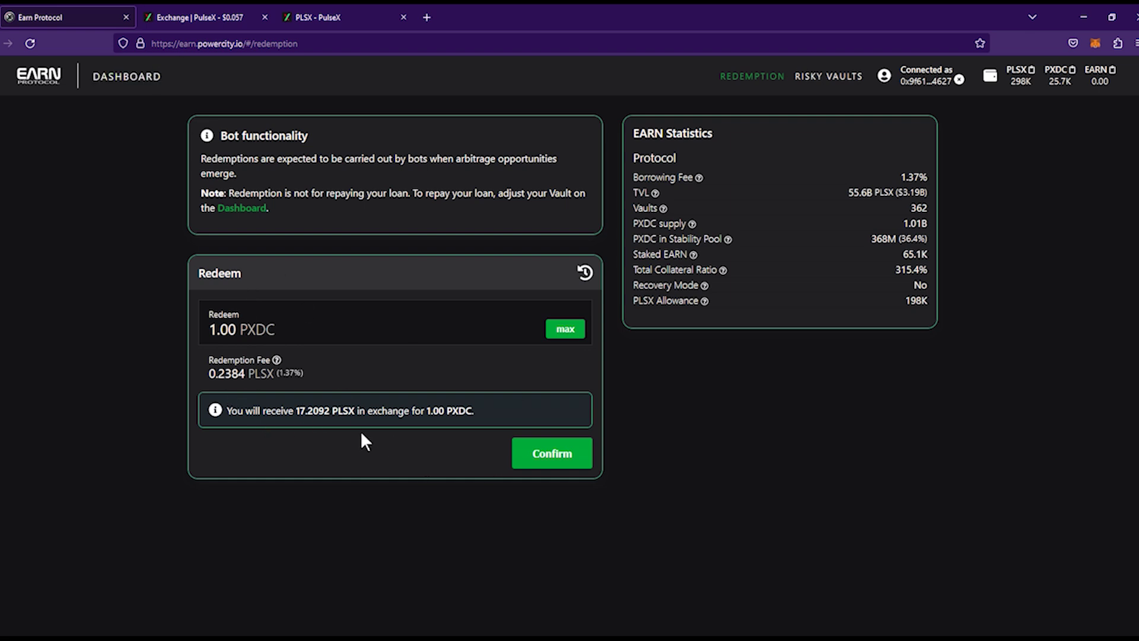
click(214, 23)
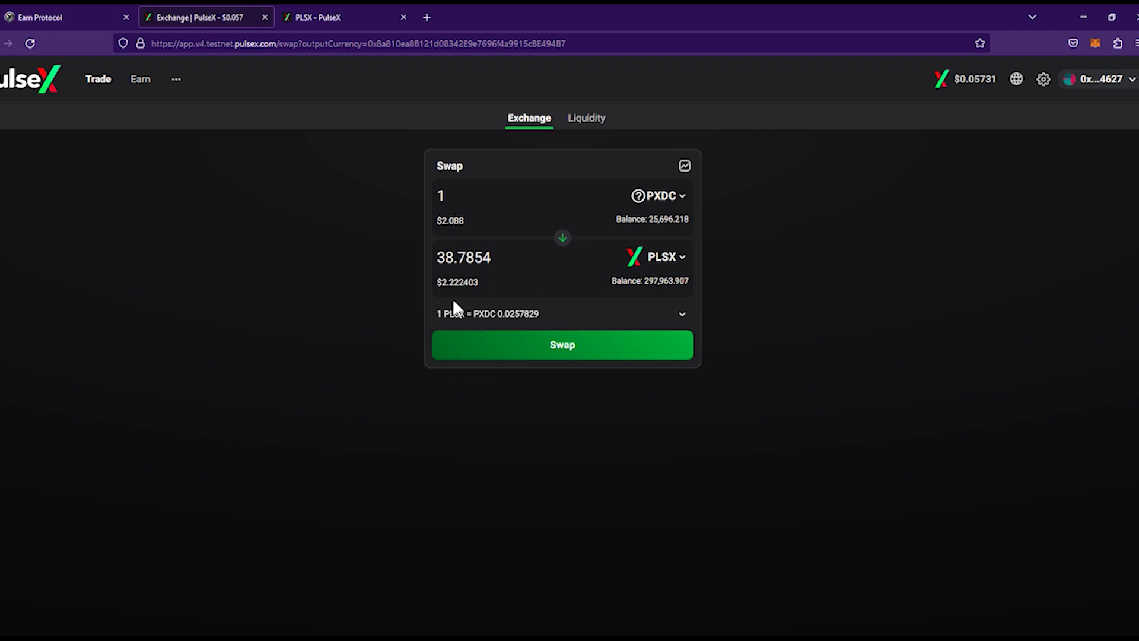
click(40, 17)
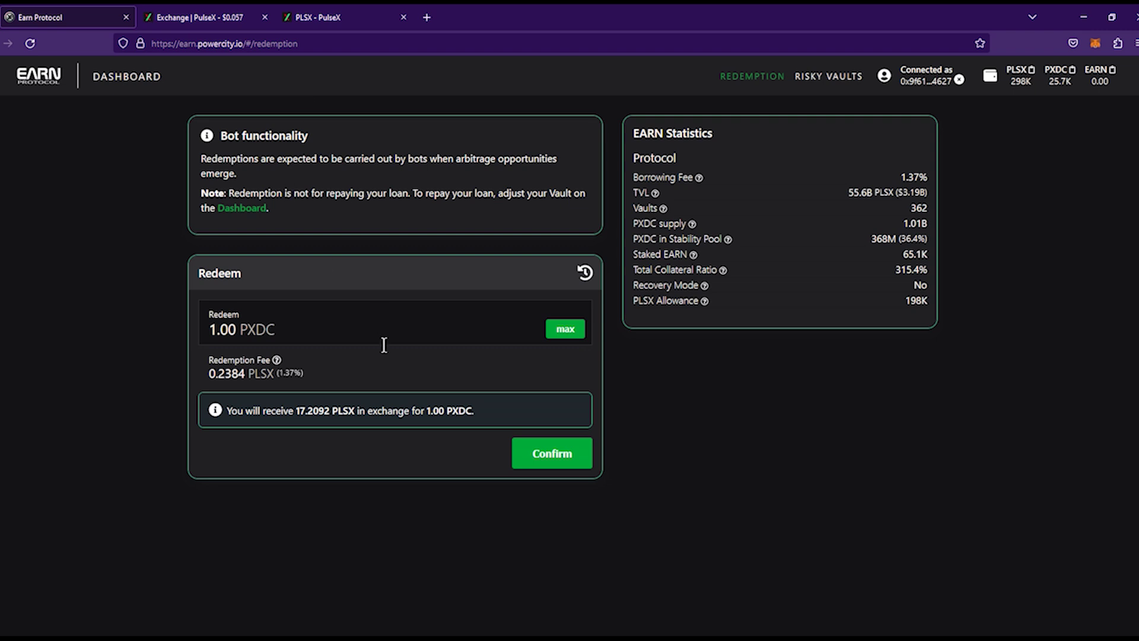
click(199, 19)
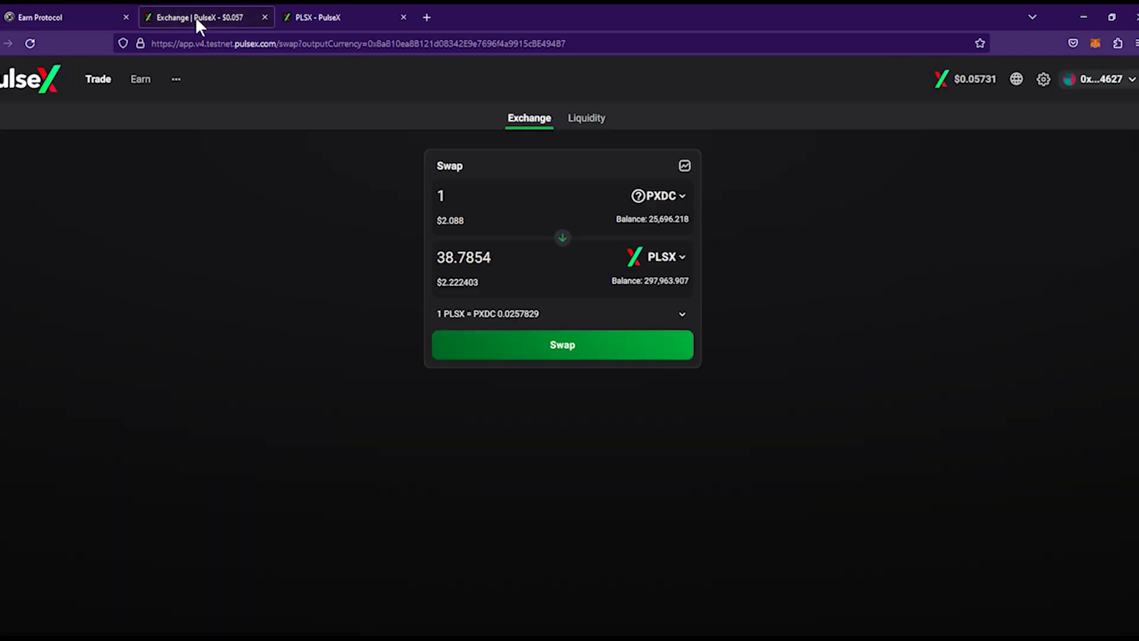
click(106, 15)
click(178, 15)
Open the PXDC Stablecoin page from the PulseX token watchlist and view its price chart
click(332, 17)
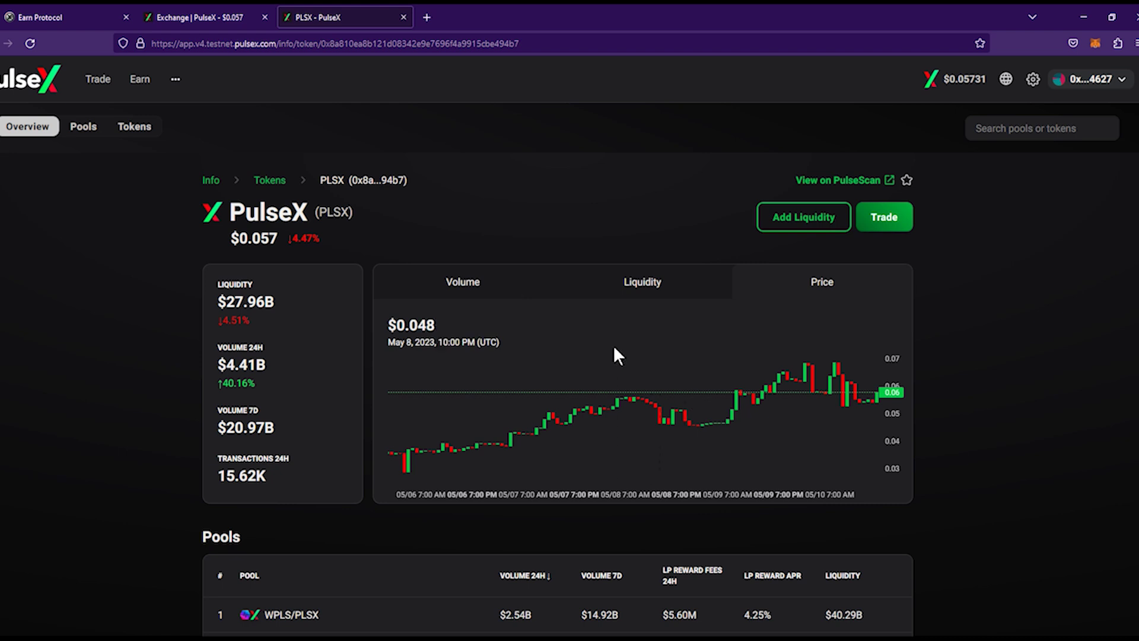
click(265, 184)
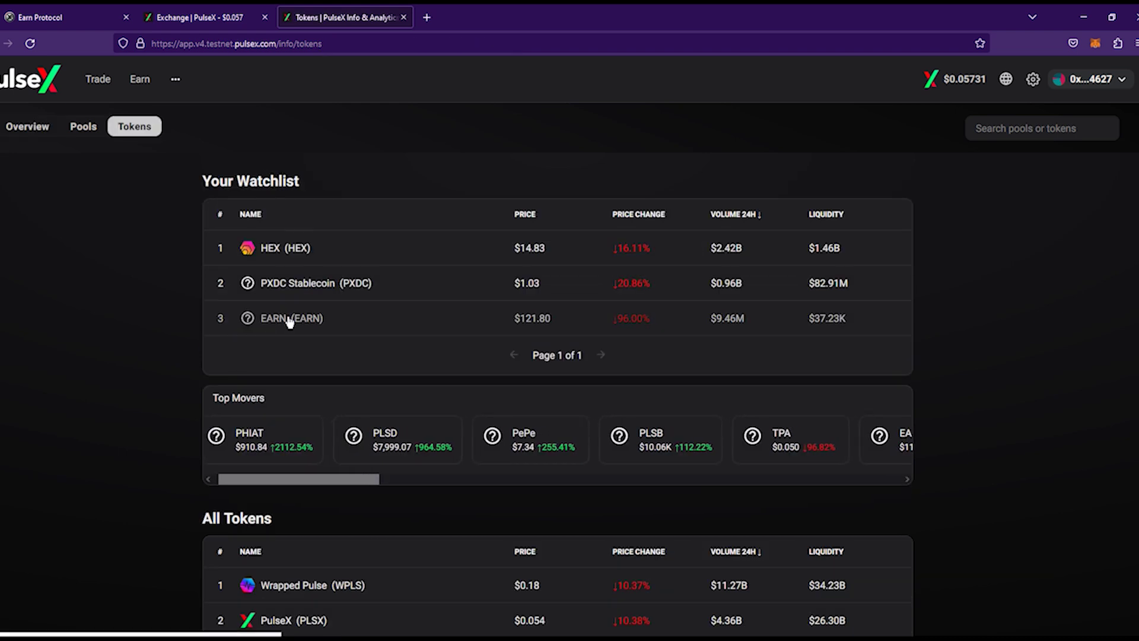
click(293, 283)
click(625, 283)
click(811, 284)
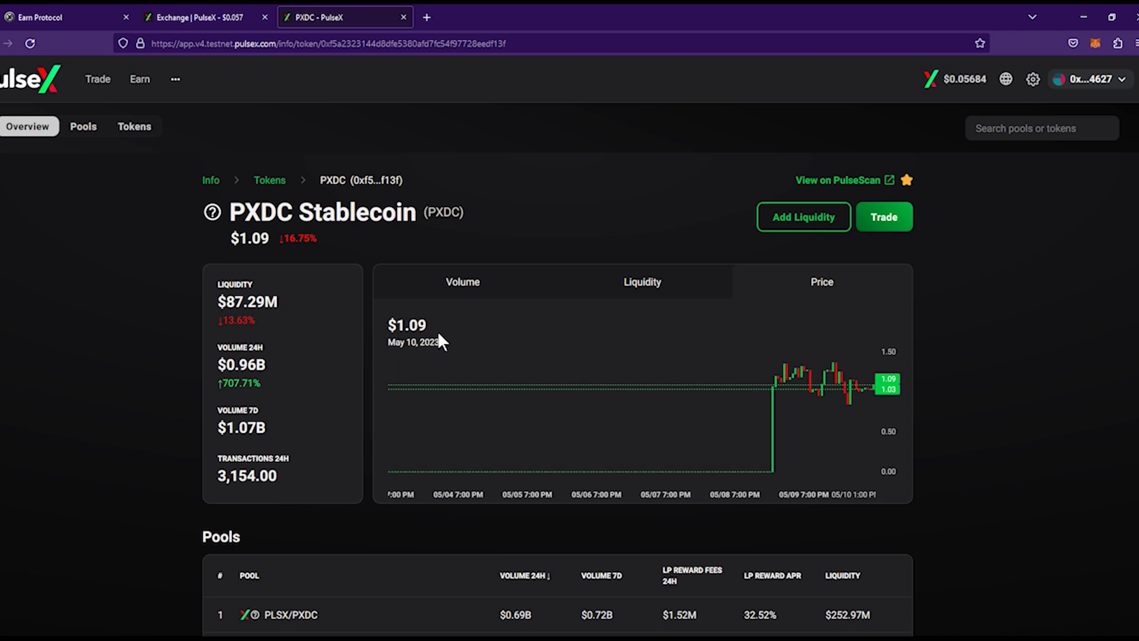
Redeem 100 PXDC for PLSX in Earn Protocol and approve the redemption transaction in the MetaMask wallet
click(193, 7)
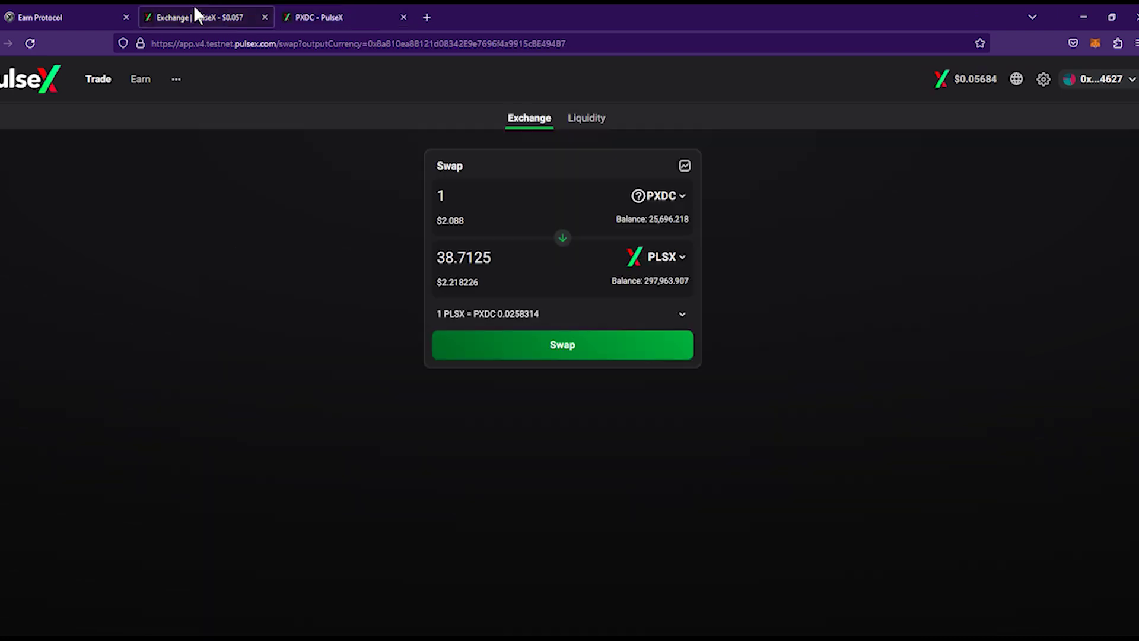
click(83, 11)
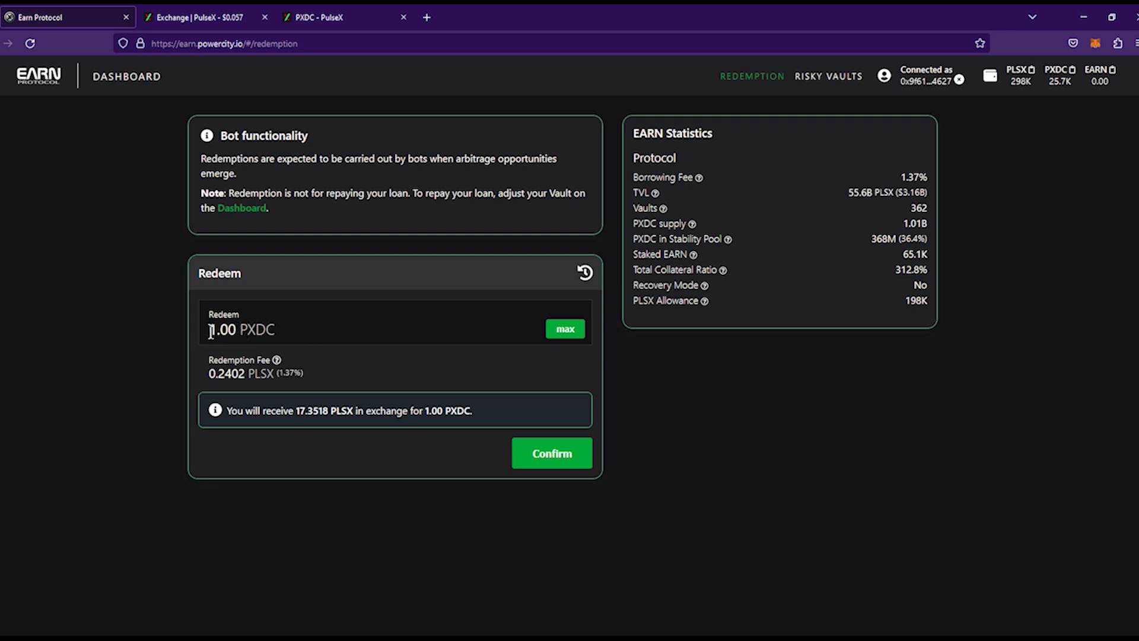
click(238, 331)
key(BackSpace)
key(BackSpace)
key(BackSpace)
key(BackSpace)
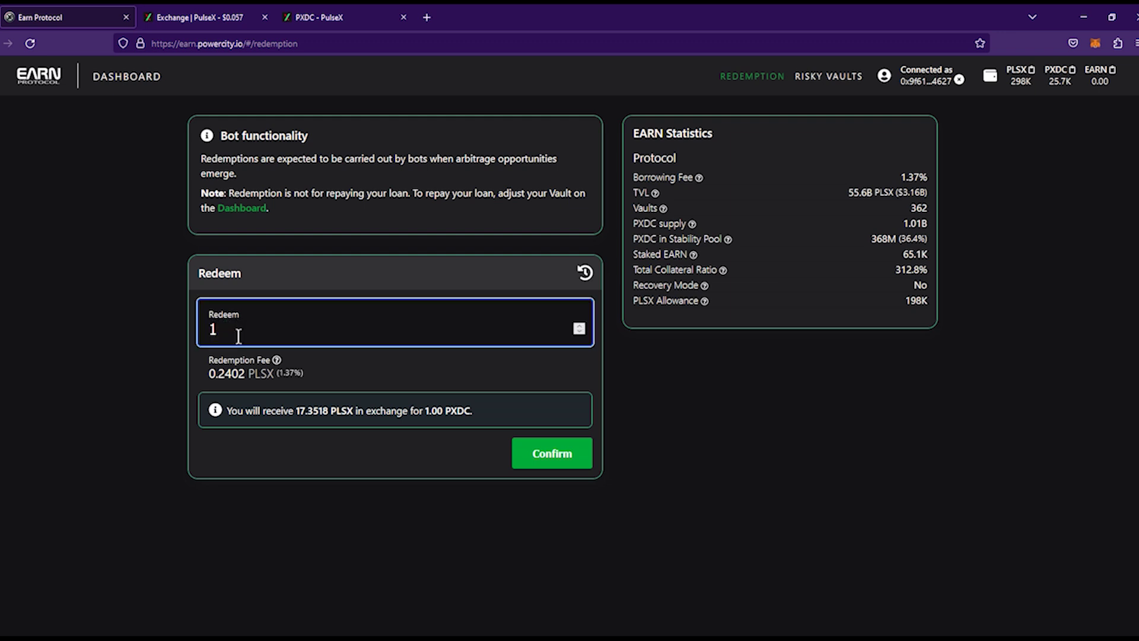
text(100)
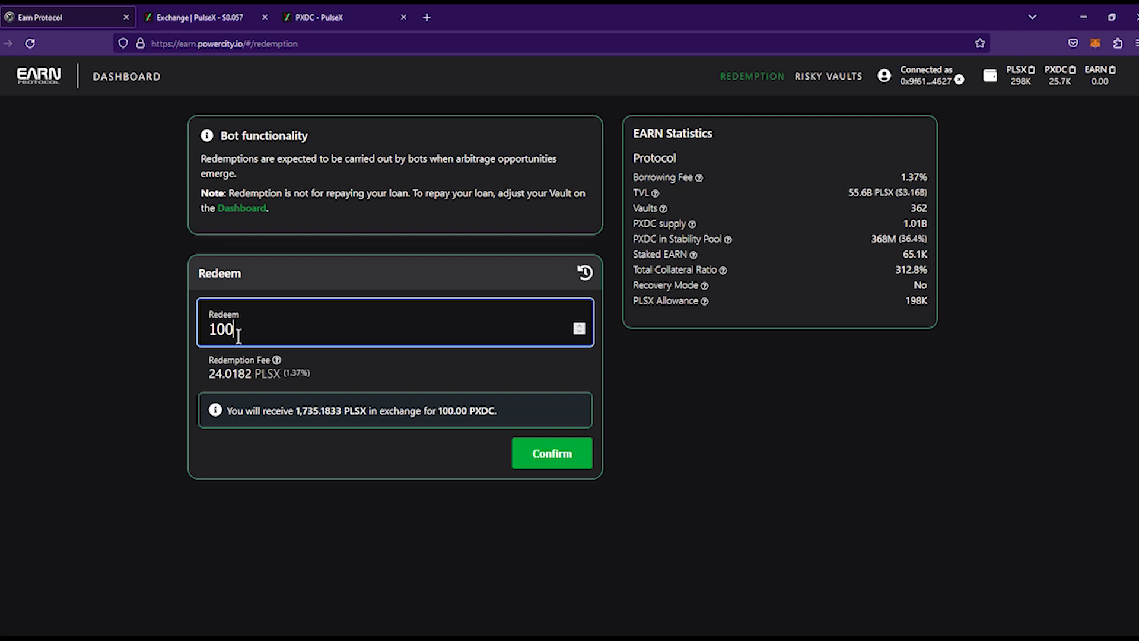
click(575, 458)
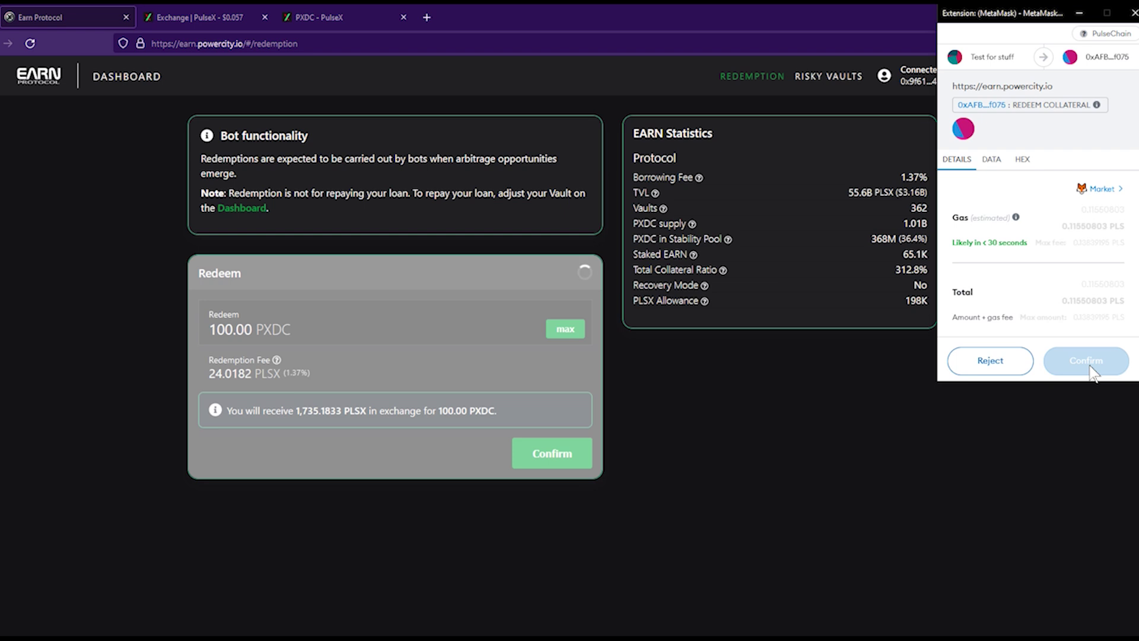
click(1089, 366)
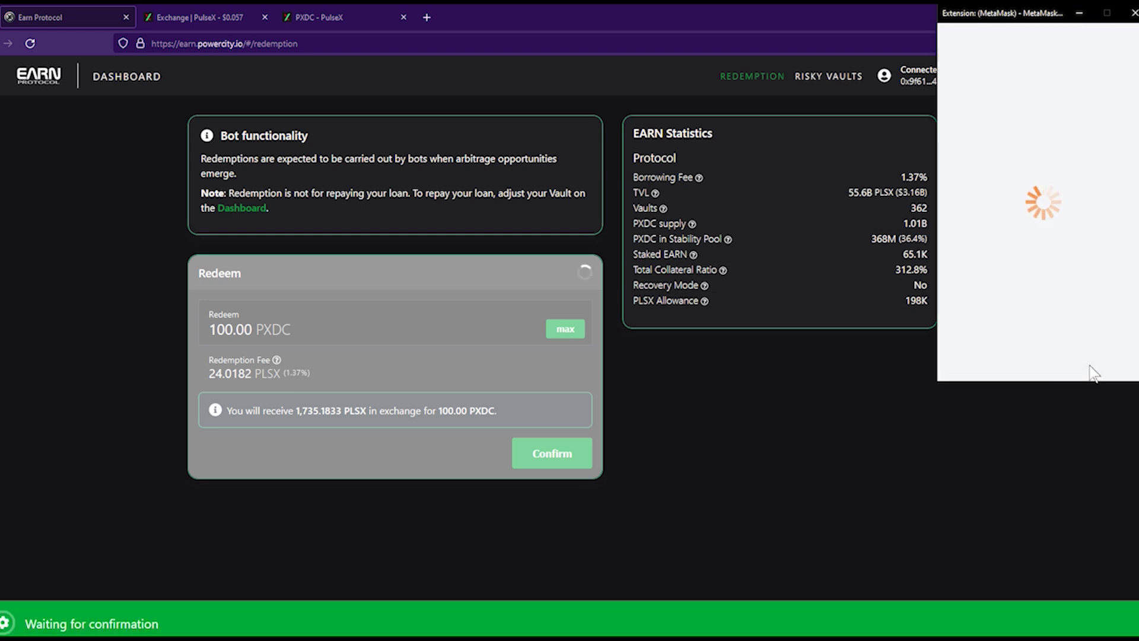
Switch to the PulseX exchange and set the PXDC to PLSX swap amount to 100 PXDC
click(178, 17)
click(463, 195)
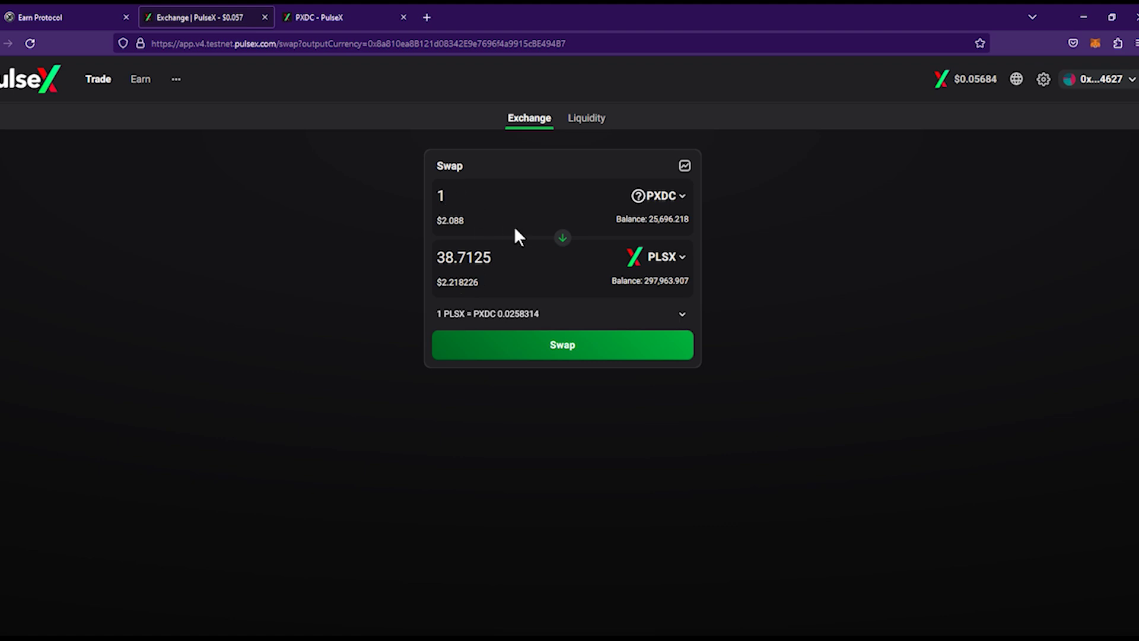
text(00)
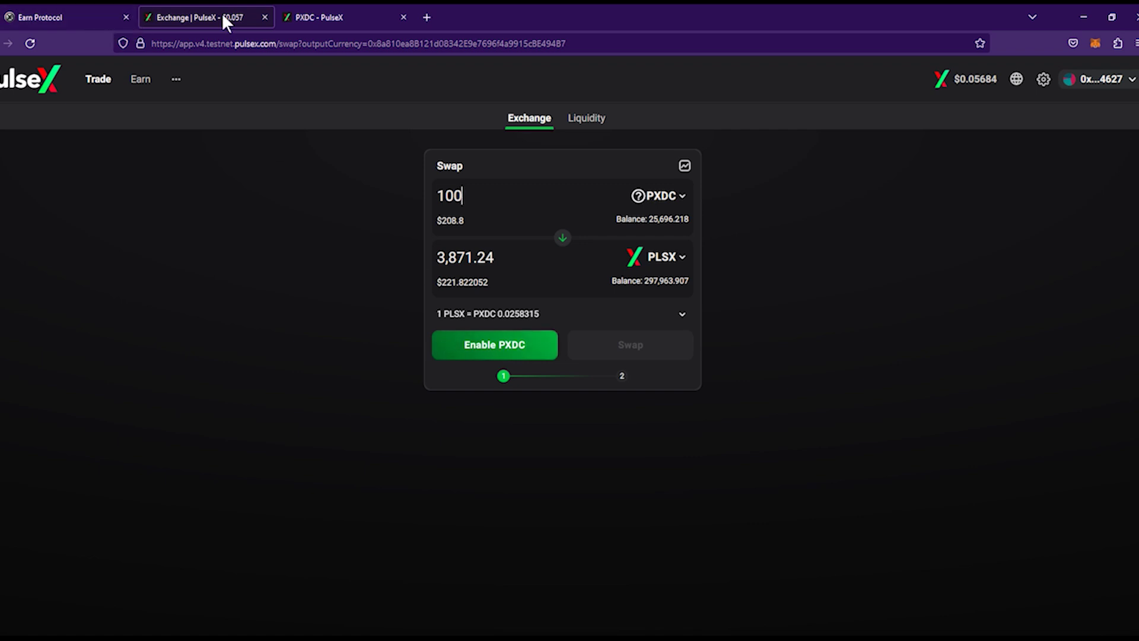
Return to the Earn Protocol redemption page and dismiss the wallet notification
click(296, 17)
click(87, 18)
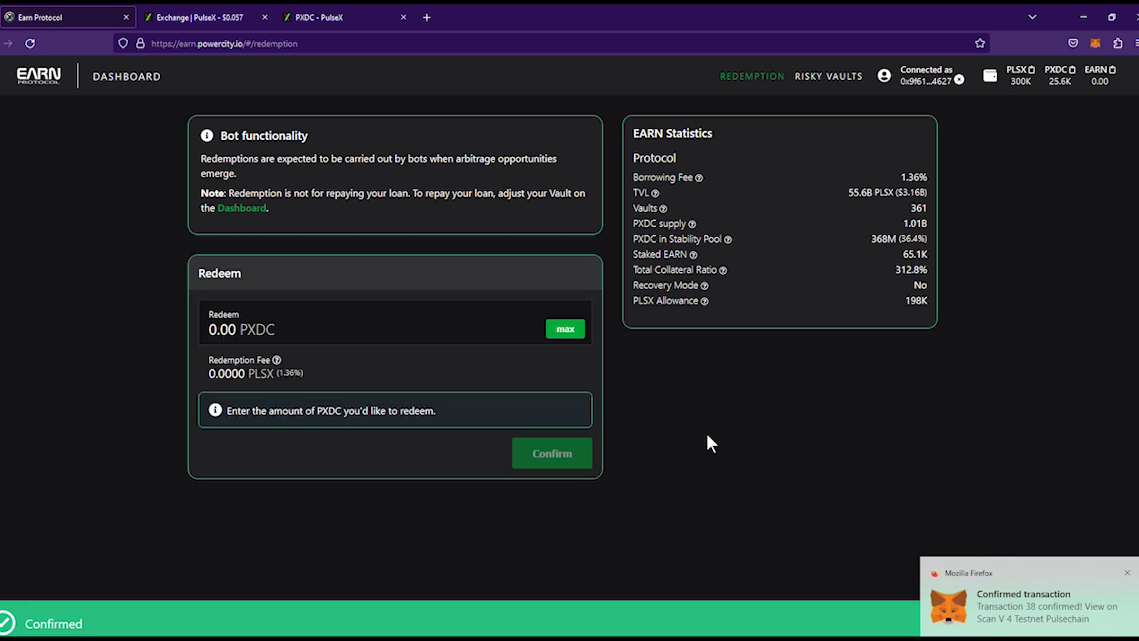
click(1127, 572)
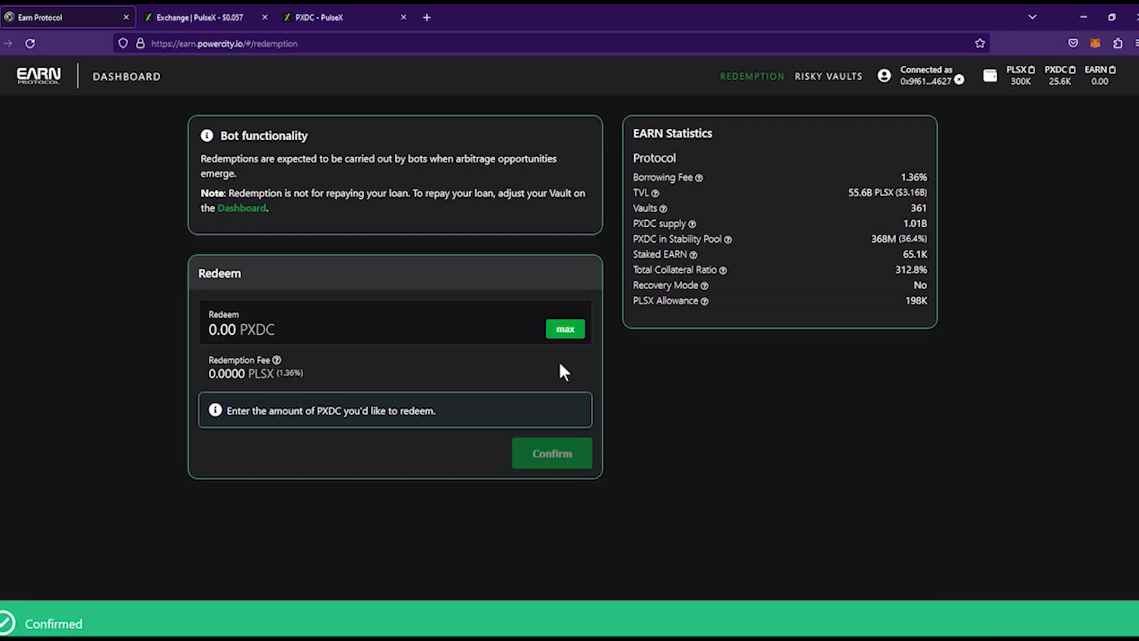
Try to liquidate up to 90 vaults from the Risky Vaults page, approving the transaction in the MetaMask wallet
click(148, 80)
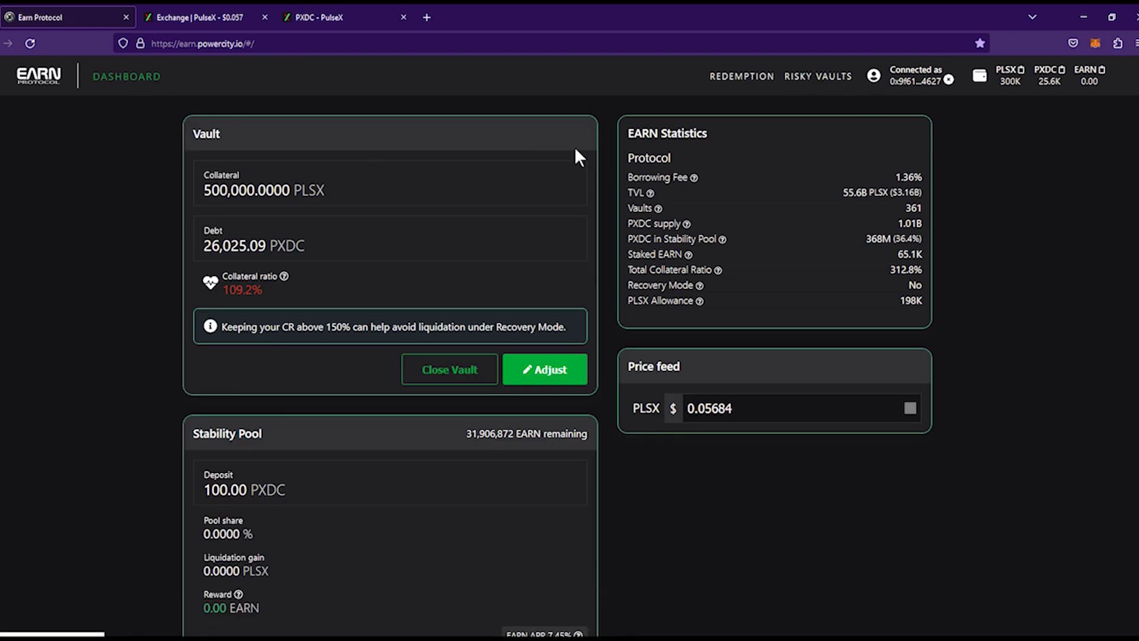
click(817, 76)
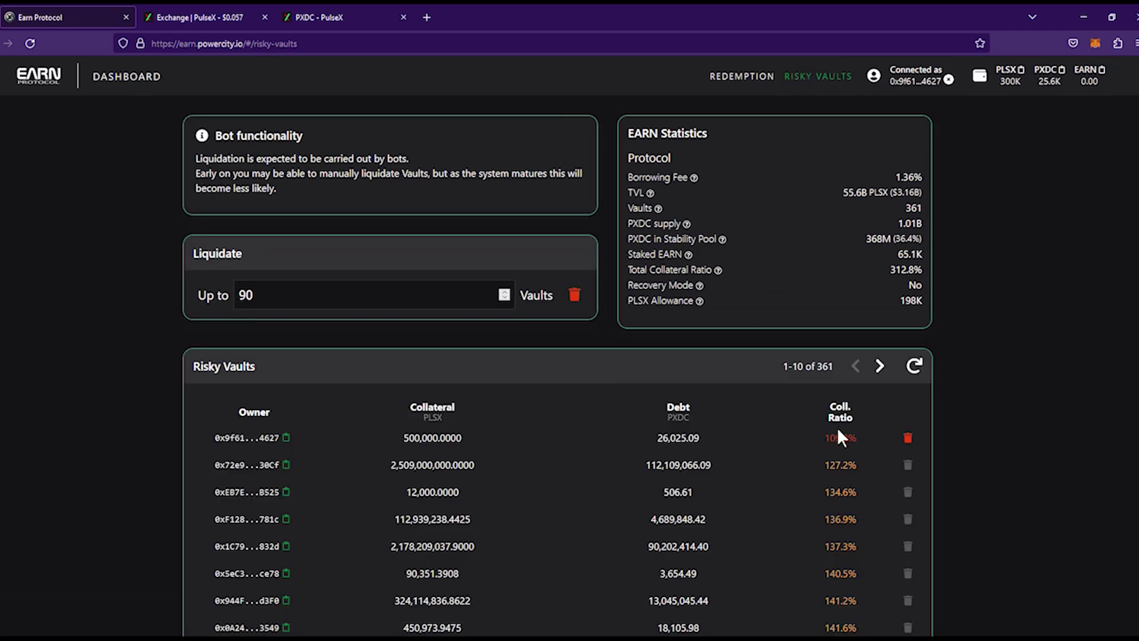
click(574, 295)
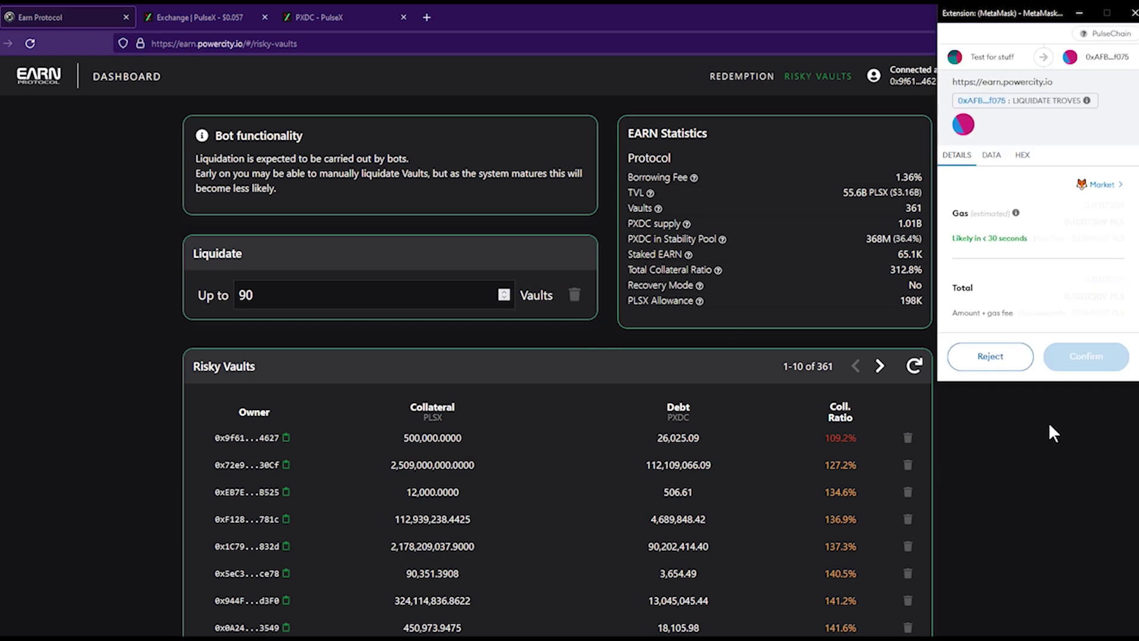
click(1082, 358)
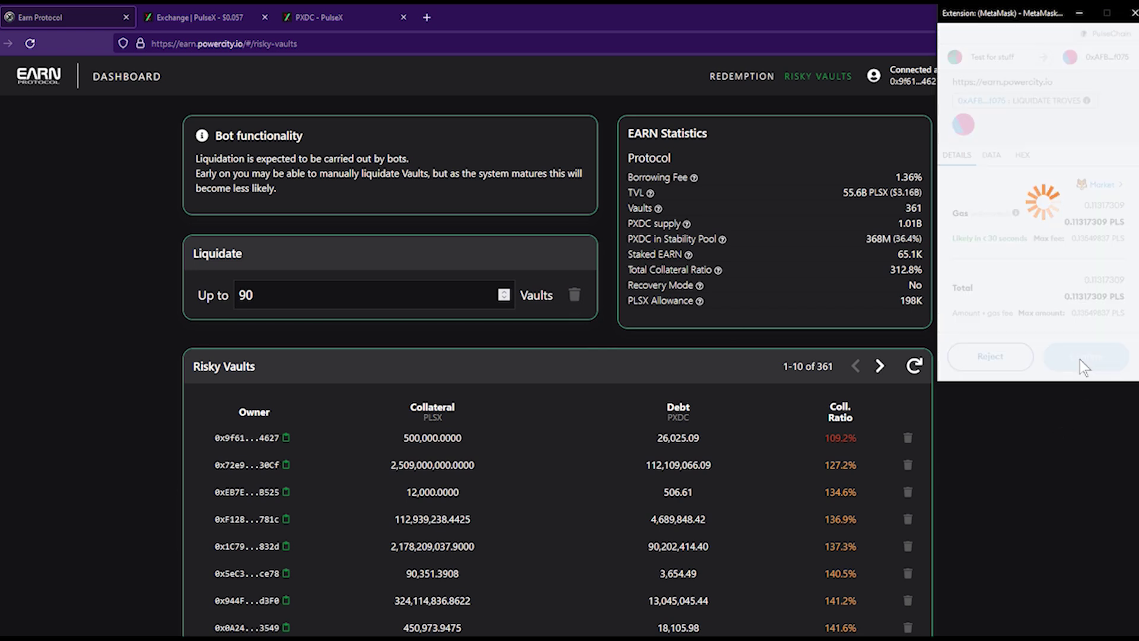
Open the PulseX (PLSX) token page from the PulseX token list and zoom into its price chart
click(249, 17)
mouse_move(189, 83)
click(308, 18)
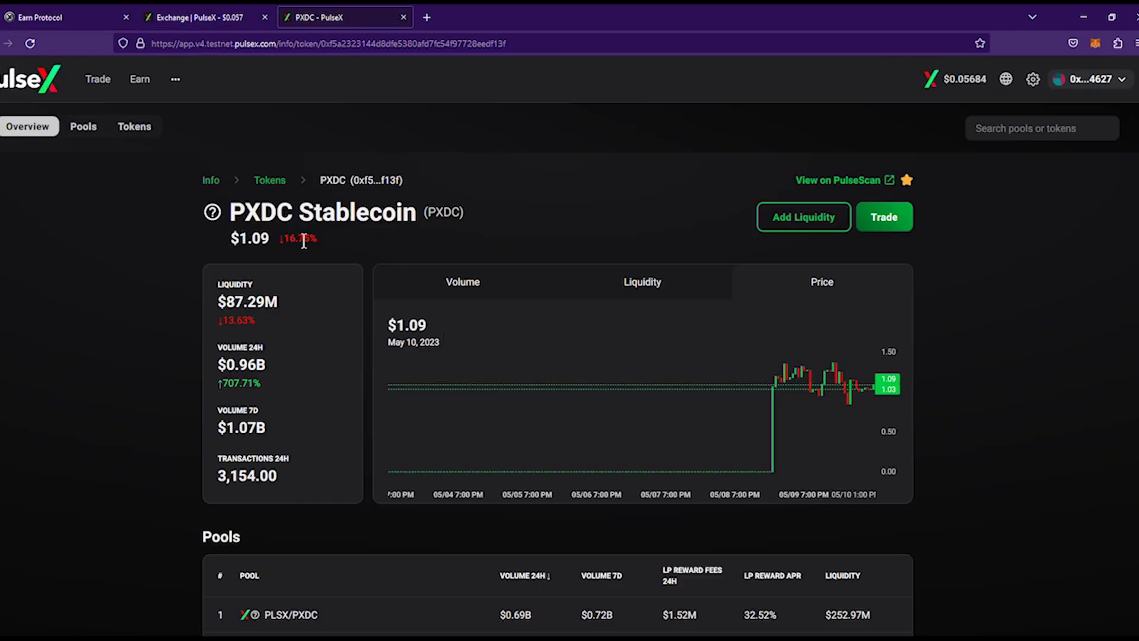
click(270, 180)
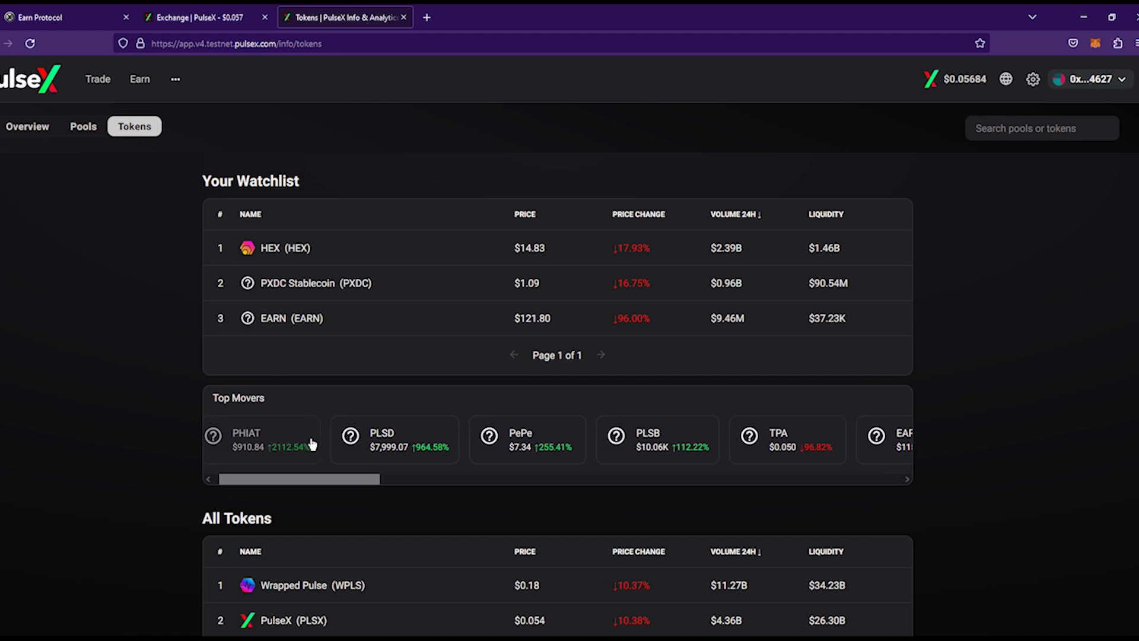
scroll(278, 329, down, 5)
click(276, 320)
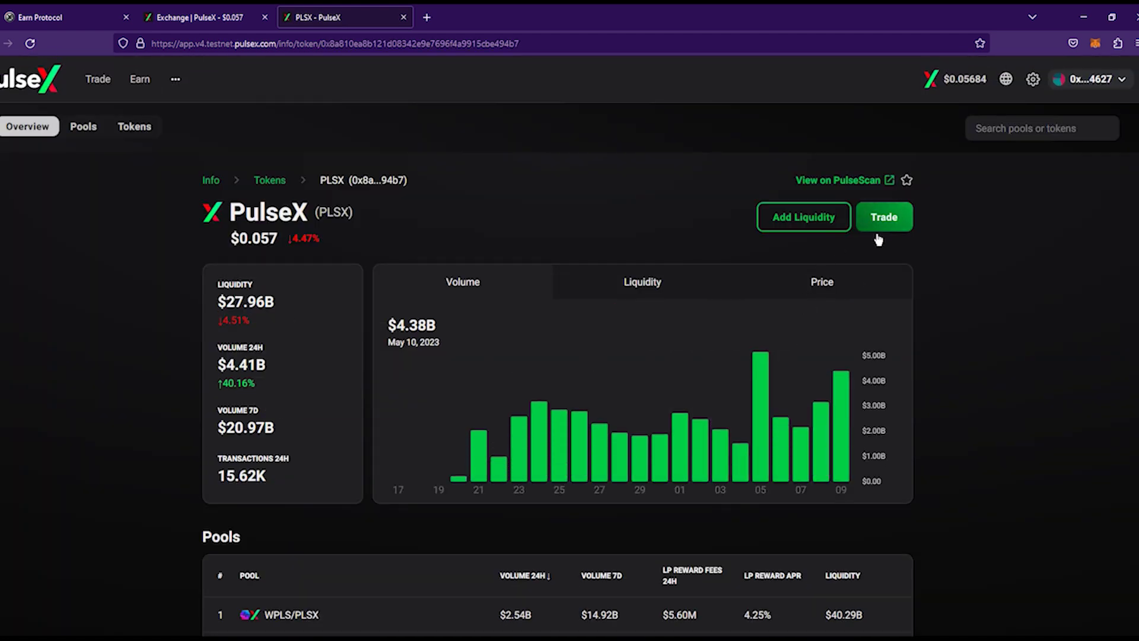
click(822, 294)
scroll(882, 427, up, 5)
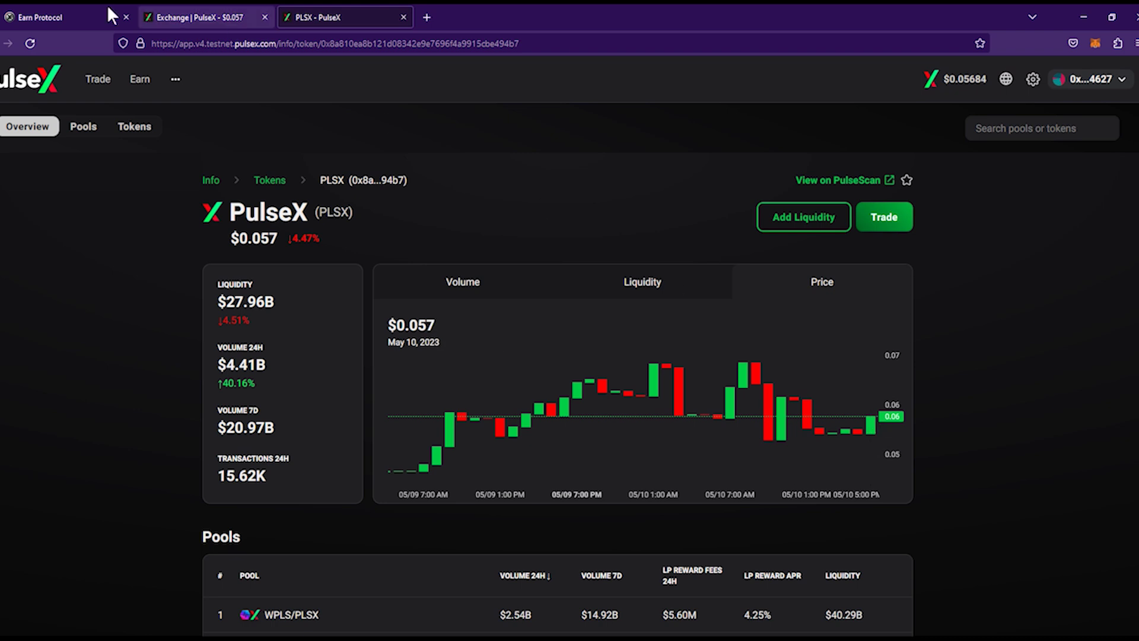
Return to the Earn Protocol dashboard and review the vault's collateral, debt and collateral ratio along with the Stability Pool deposit
click(47, 17)
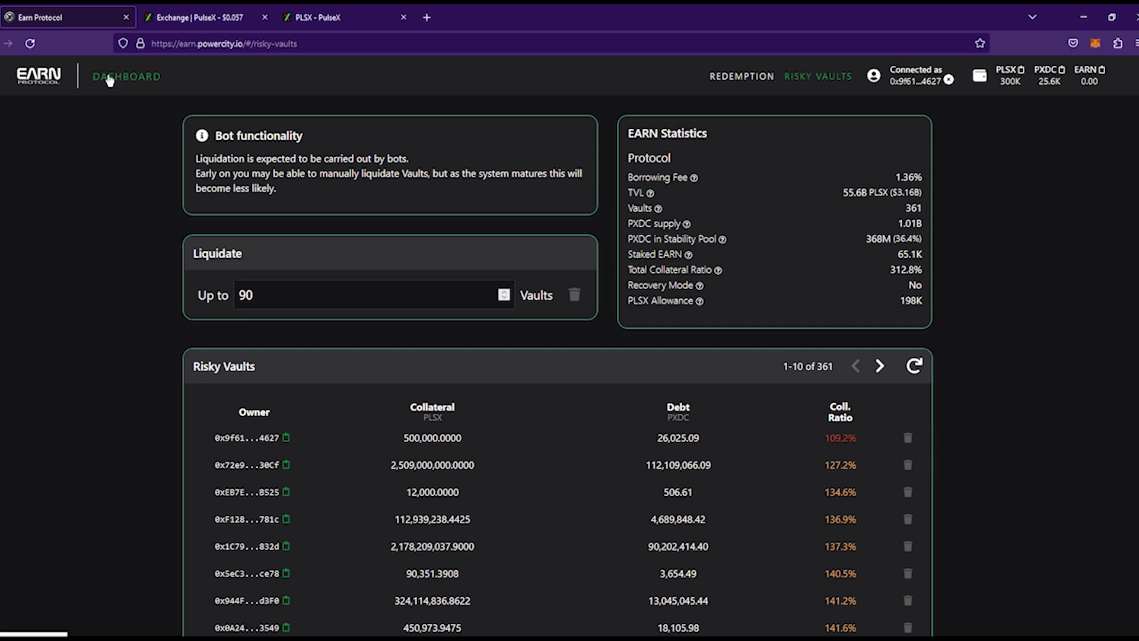
scroll(241, 330, down, 2)
scroll(242, 334, up, 2)
click(141, 76)
scroll(159, 258, down, 3)
scroll(172, 258, up, 3)
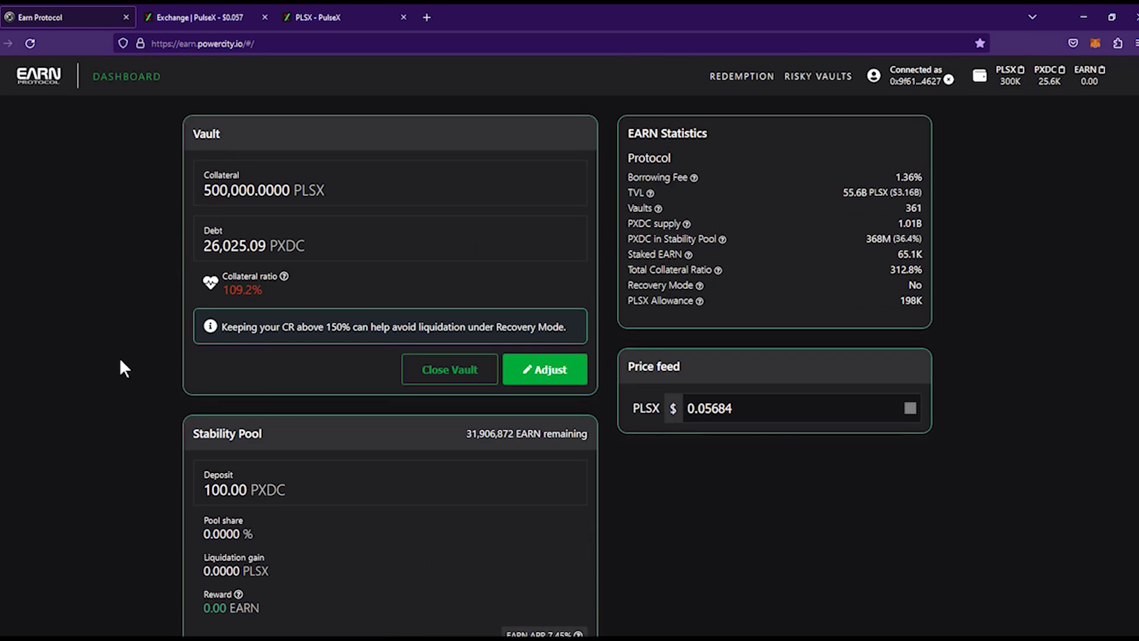
scroll(121, 367, down, 2)
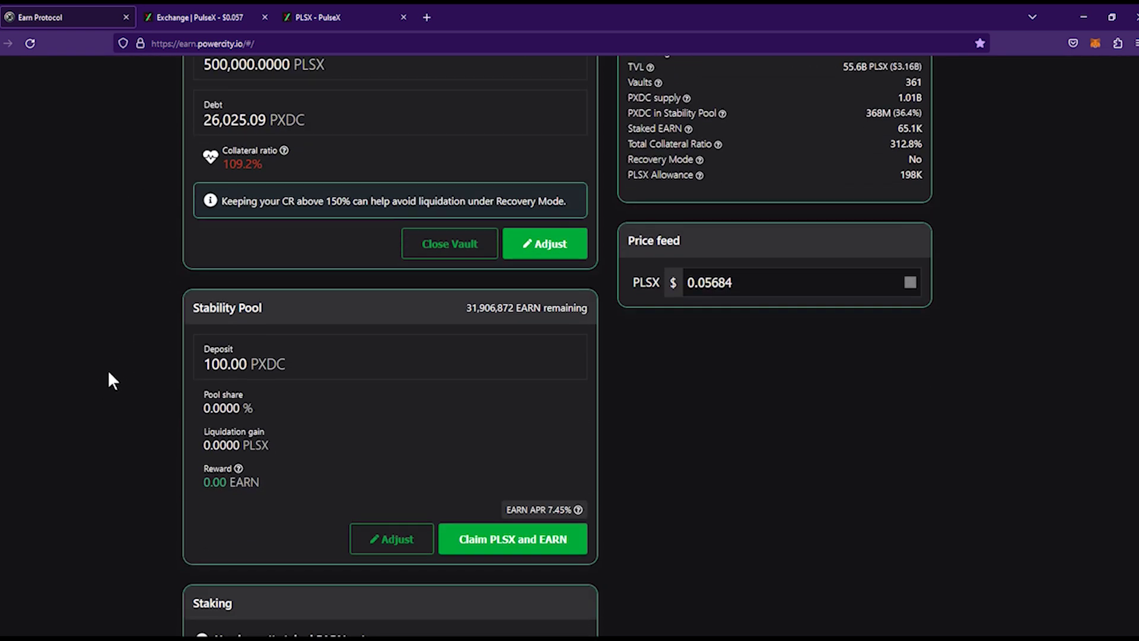
scroll(108, 381, up, 2)
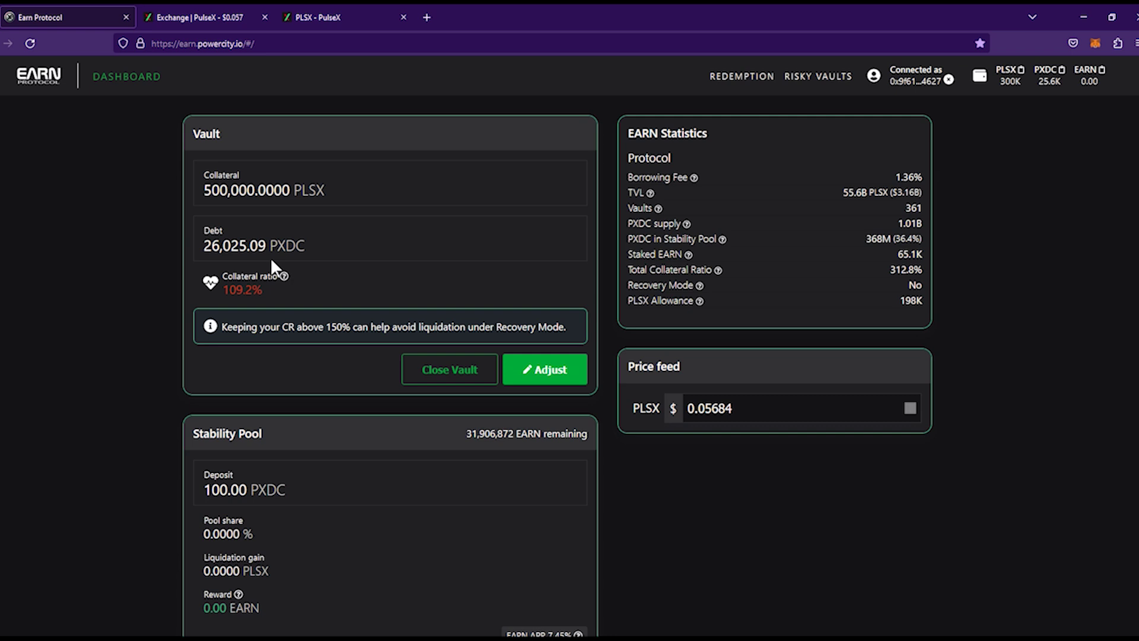
scroll(346, 489, down, 3)
scroll(328, 484, up, 3)
Open the MetaMask wallet to check its token assets, then close it and return to the dashboard
click(1095, 43)
scroll(945, 368, down, 5)
scroll(1021, 364, up, 5)
click(918, 286)
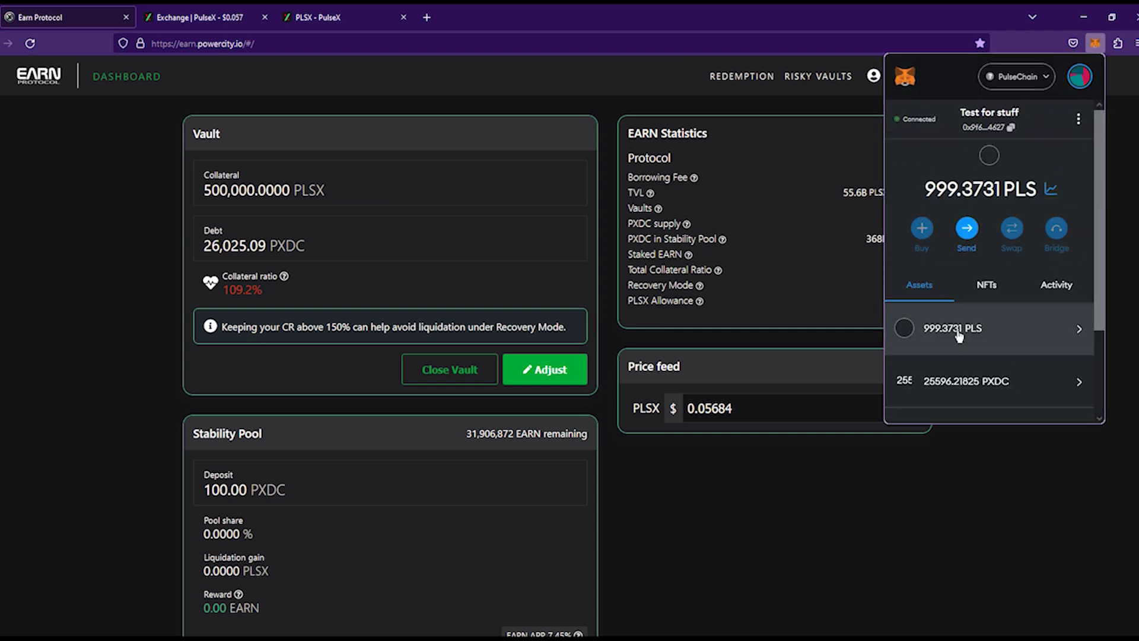
click(1019, 475)
scroll(882, 485, down, 1)
scroll(877, 483, down, 2)
scroll(864, 475, up, 3)
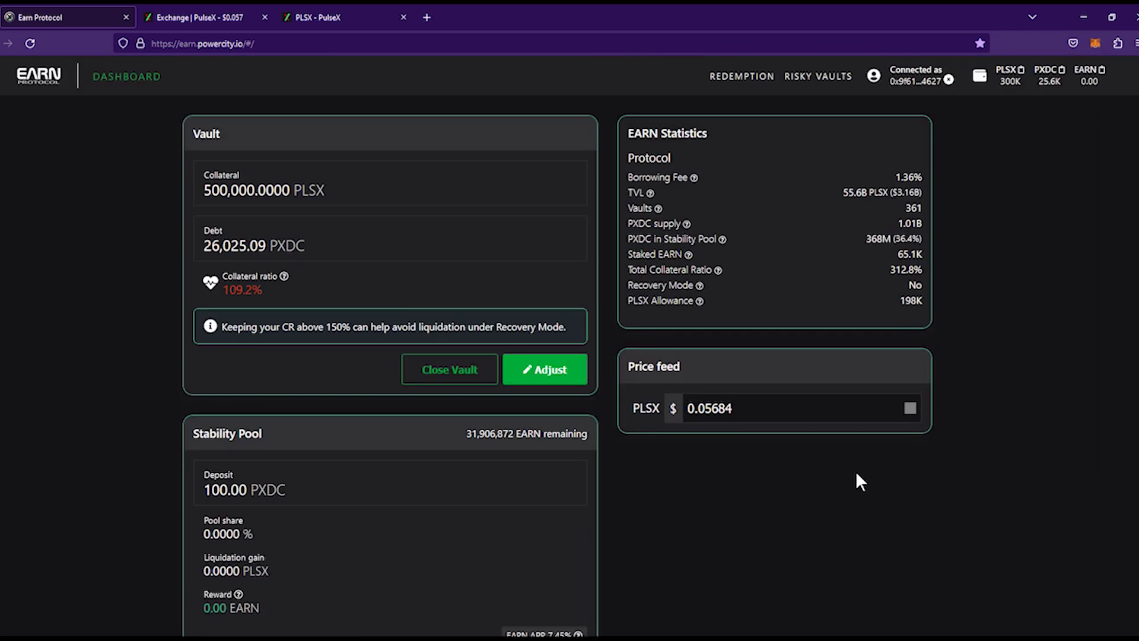
Recheck the PulseX pages, reload the Earn Protocol dashboard and open the Risky Vaults list
click(317, 16)
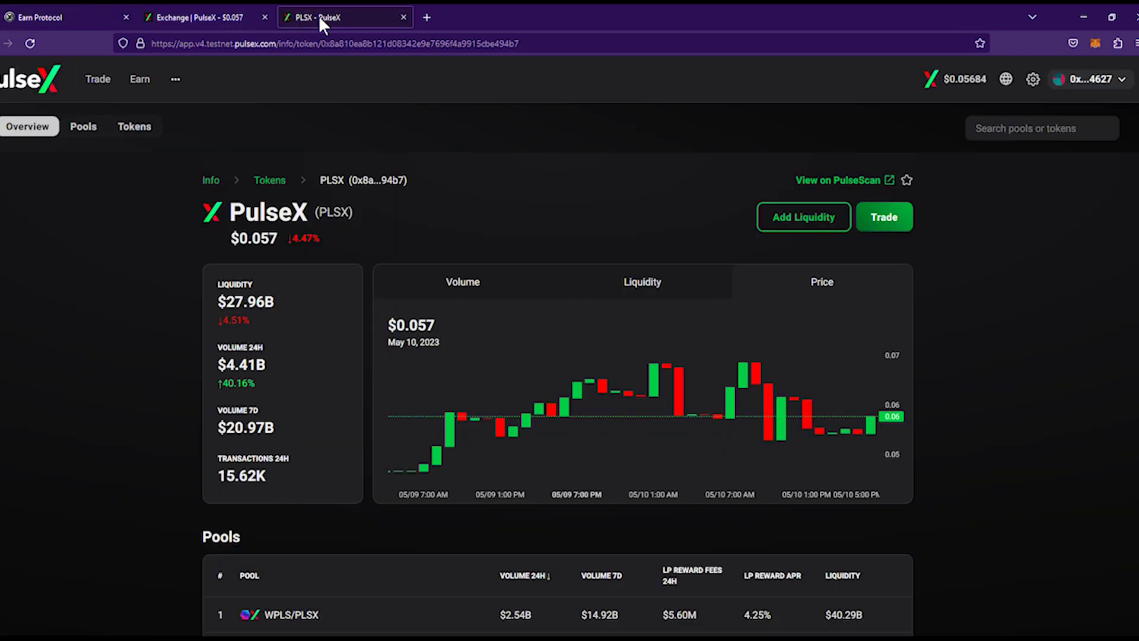
click(200, 17)
click(112, 17)
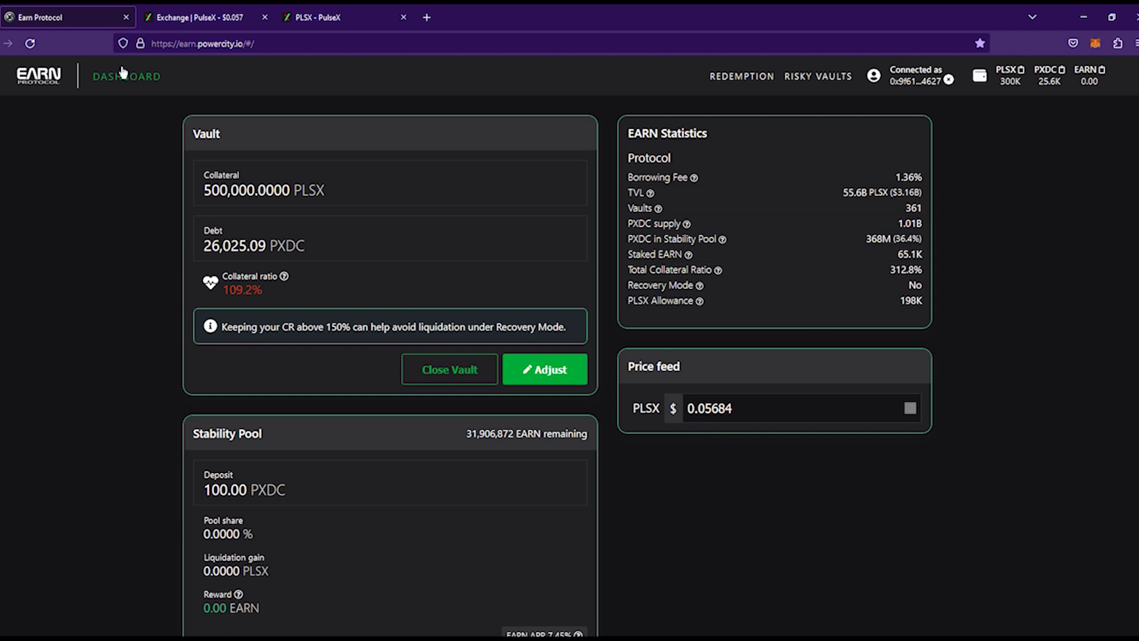
click(30, 43)
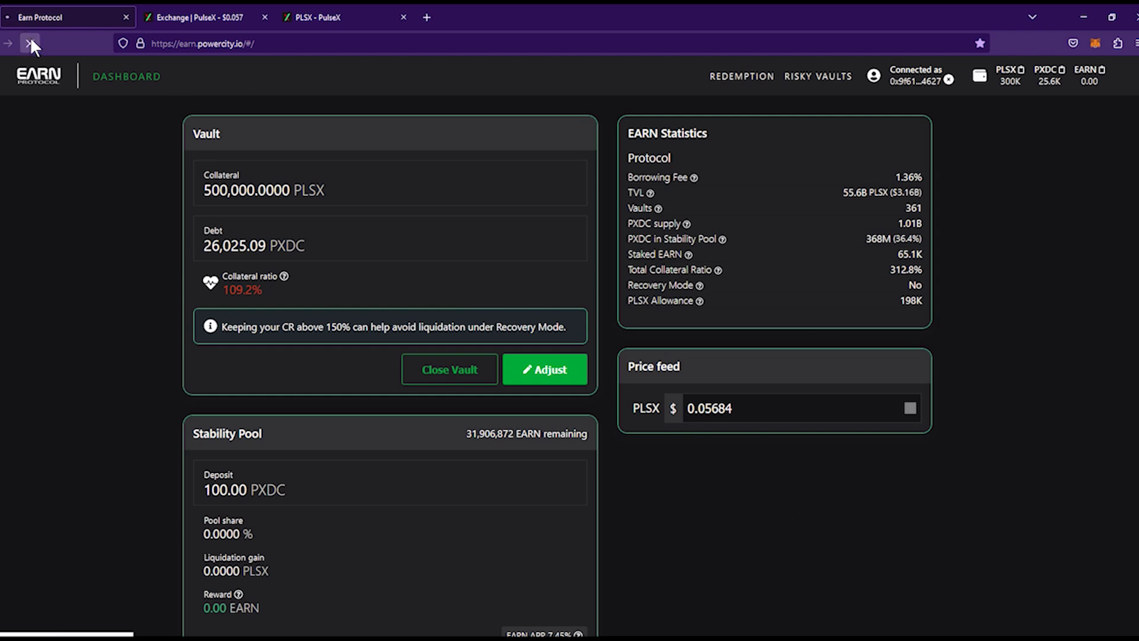
click(817, 76)
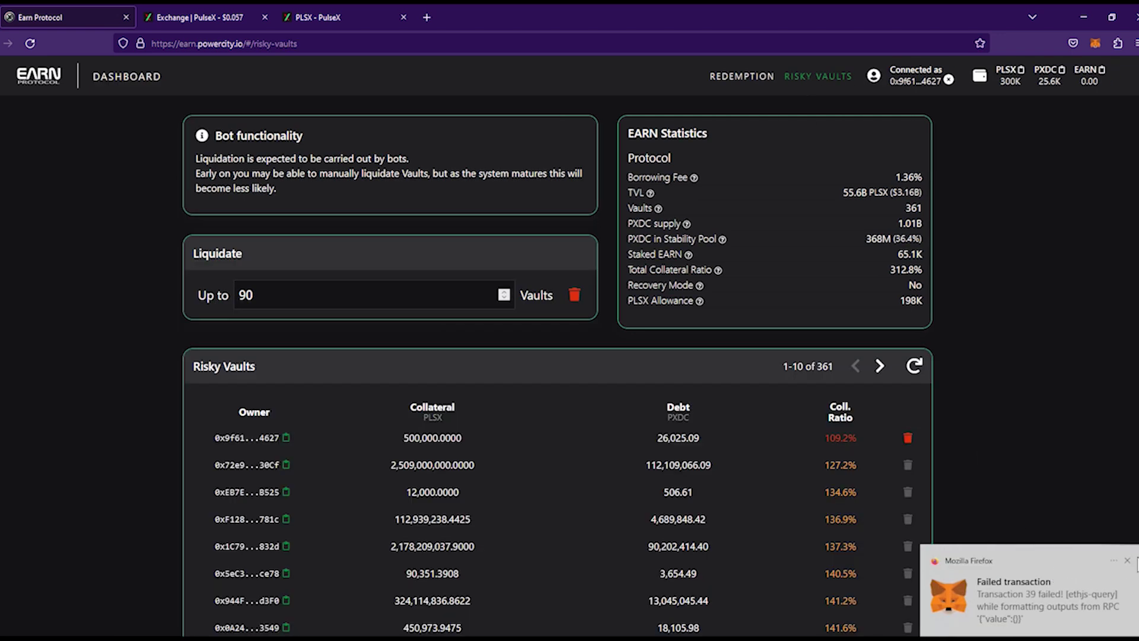
Liquidate up to 90 risky vaults and confirm the transaction in MetaMask
click(1127, 560)
click(575, 295)
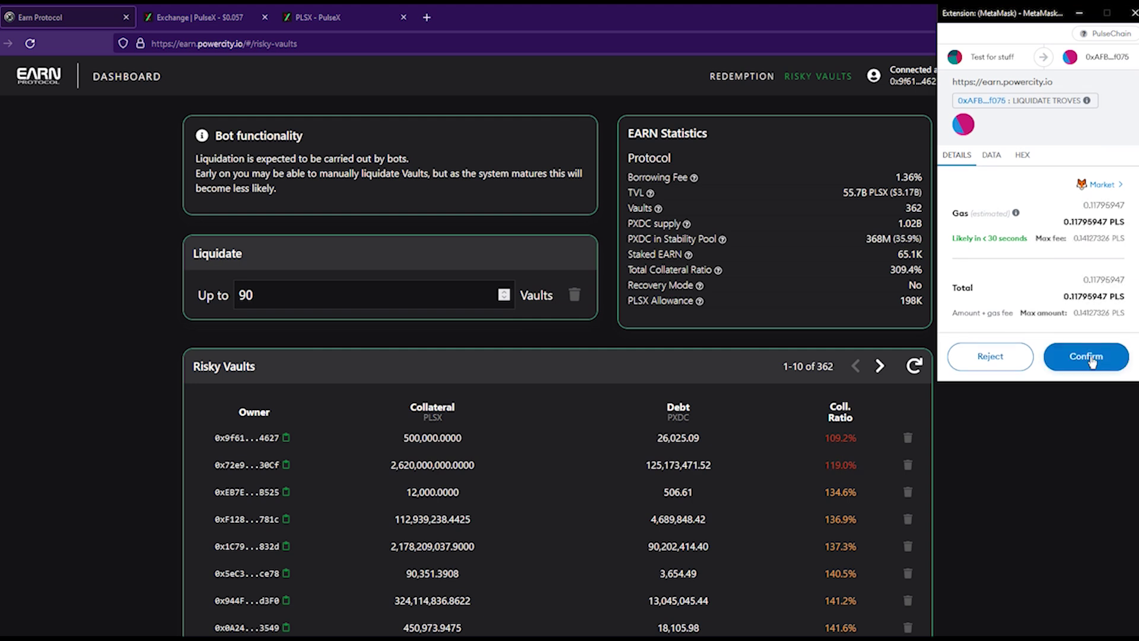
click(1091, 359)
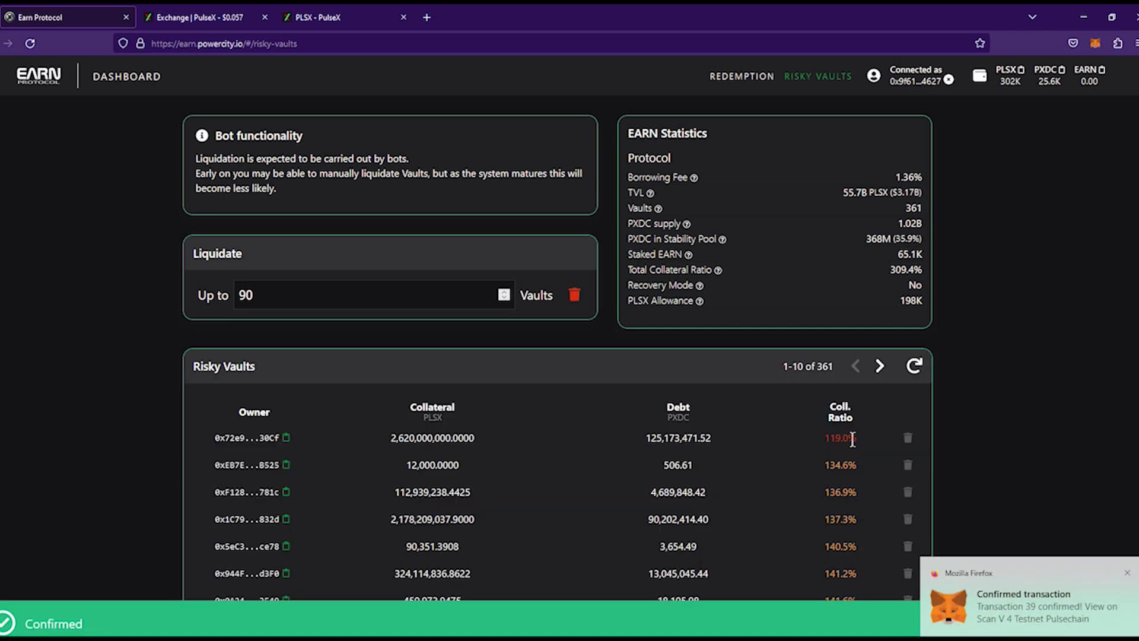
Return to the Earn Protocol dashboard and examine the Vault, Stability Pool and Staking sections following the liquidation
click(126, 76)
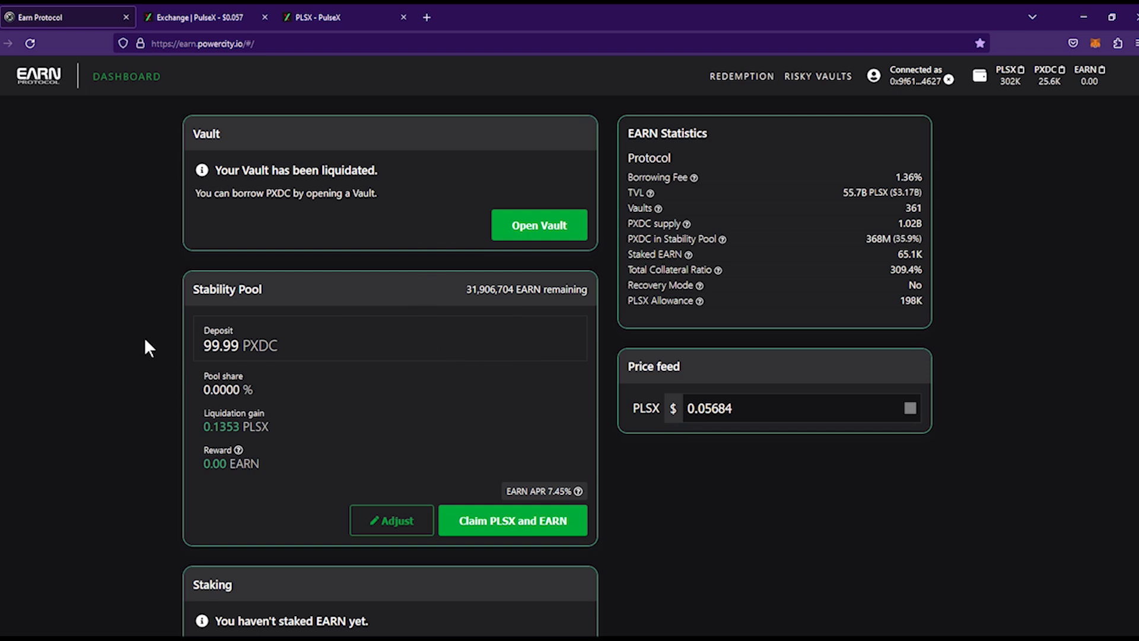
scroll(361, 338, down, 1)
scroll(360, 333, up, 1)
scroll(305, 490, down, 1)
scroll(306, 493, up, 1)
scroll(307, 481, down, 1)
scroll(297, 514, up, 1)
scroll(341, 370, down, 1)
scroll(342, 369, up, 1)
Switch to the PulseX exchange and check the token balances in the token selection list, then close the list
click(223, 19)
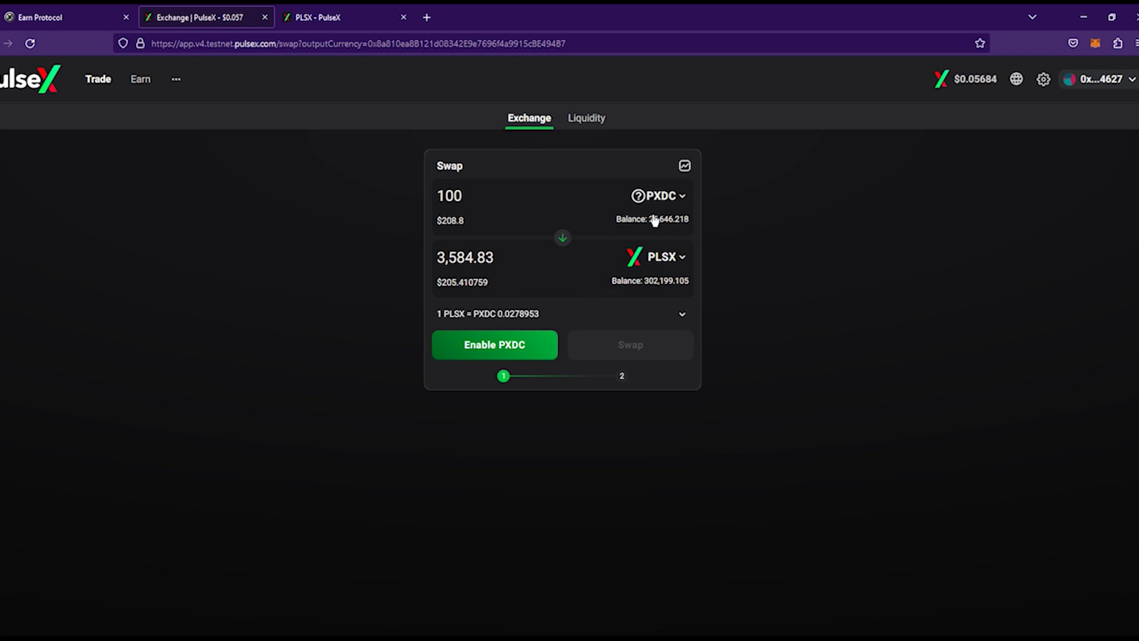
click(665, 196)
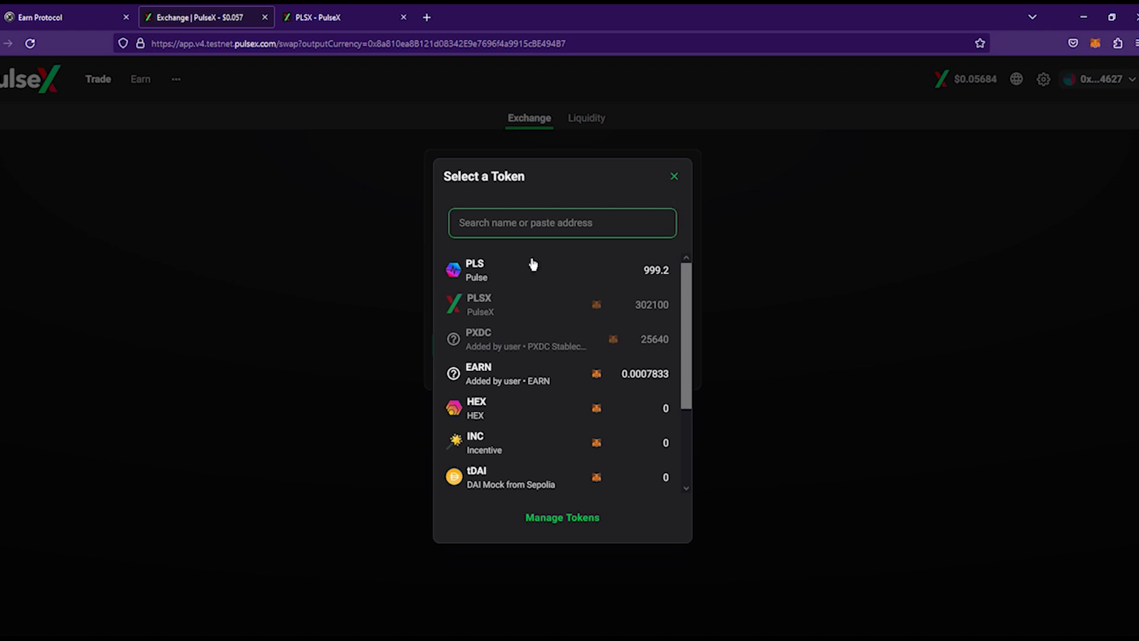
click(512, 332)
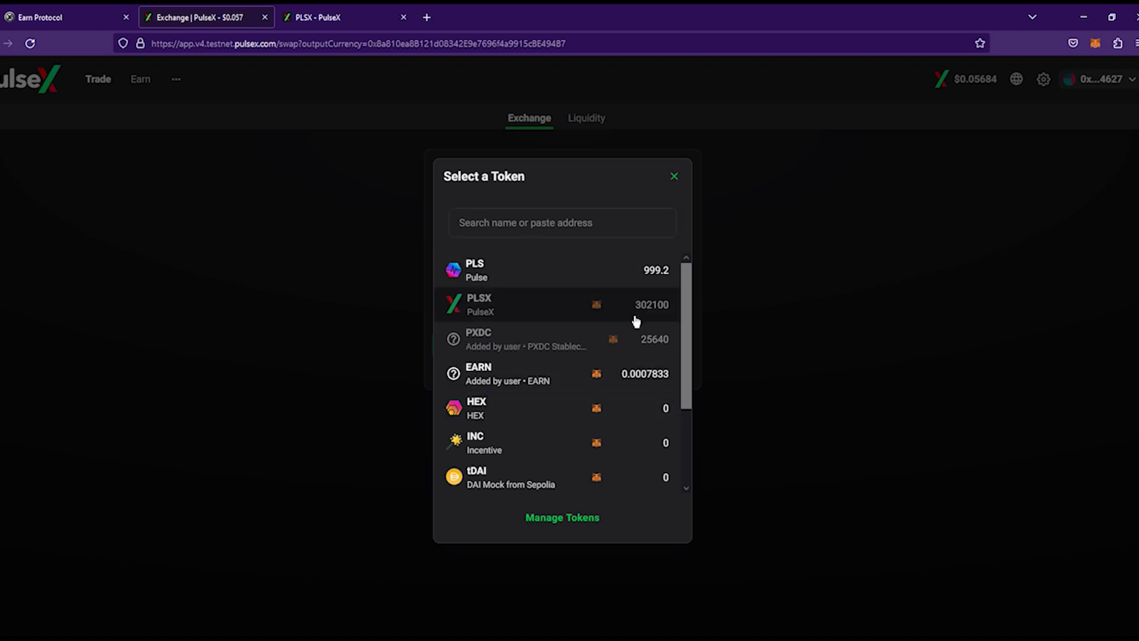
click(674, 176)
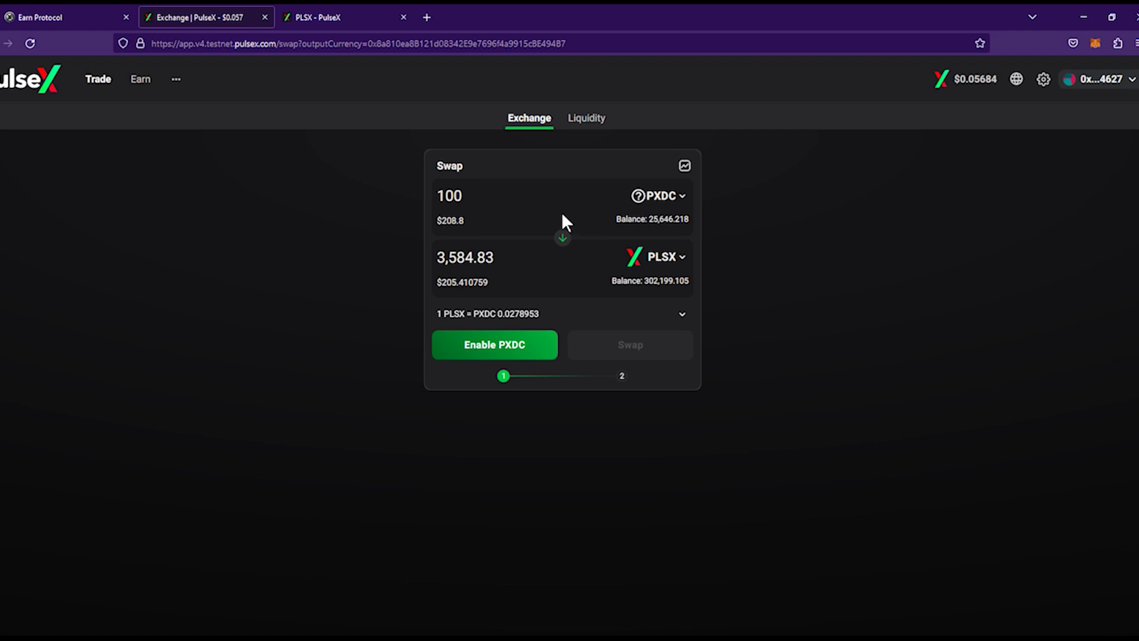
Set the amount of PXDC to swap for PLSX to 25,060
drag(461, 203, 418, 197)
text(235)
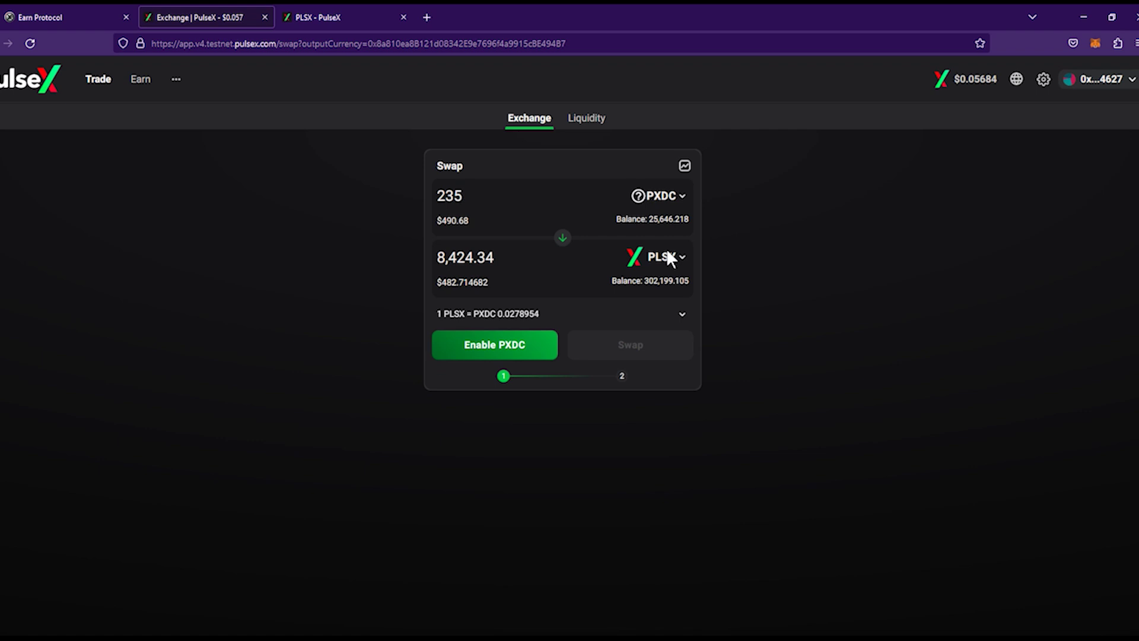
key(BackSpace)
key(BackSpace)
text(5050)
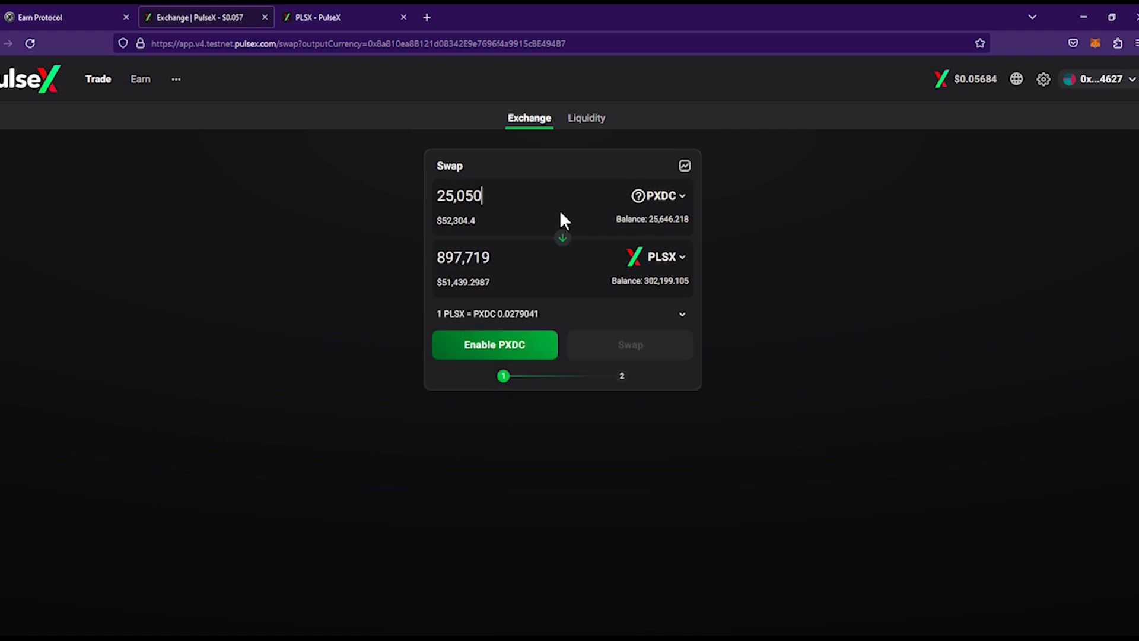
key(BackSpace)
key(BackSpace)
text(60)
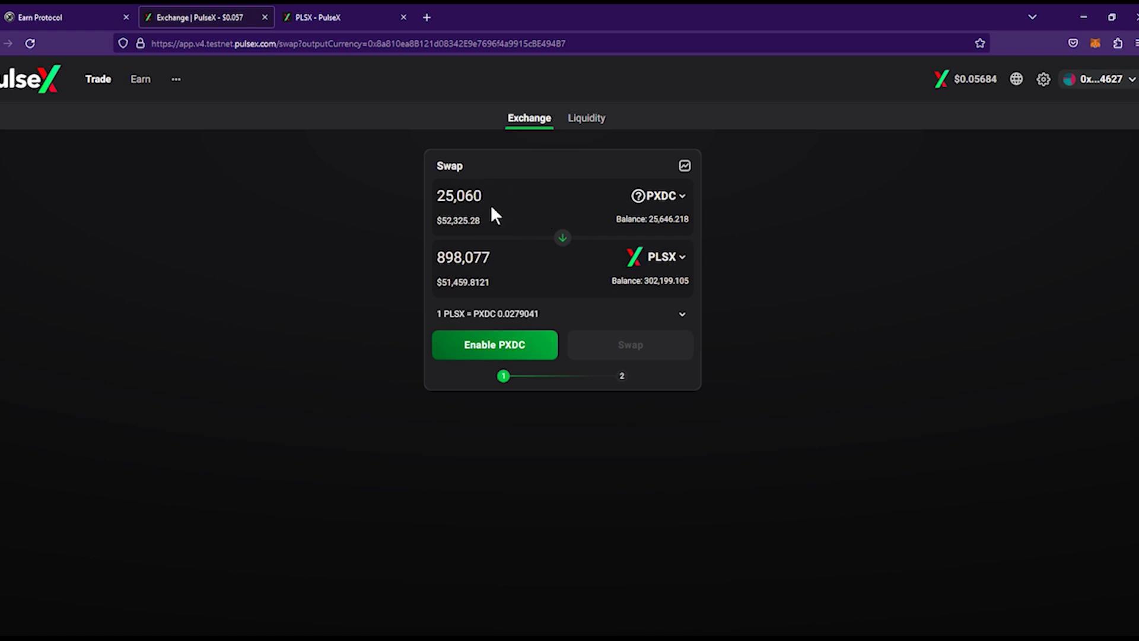
Enable PXDC for swapping and approve a spending cap equal to the full PXDC balance in MetaMask
click(536, 351)
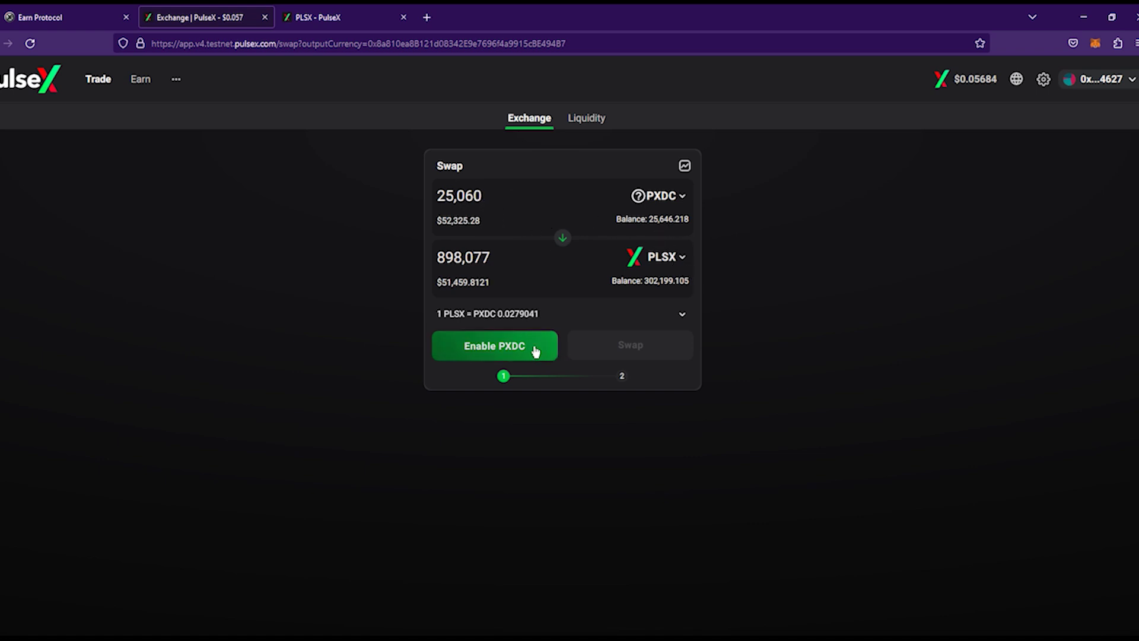
click(1095, 327)
scroll(1075, 334, down, 2)
click(1092, 355)
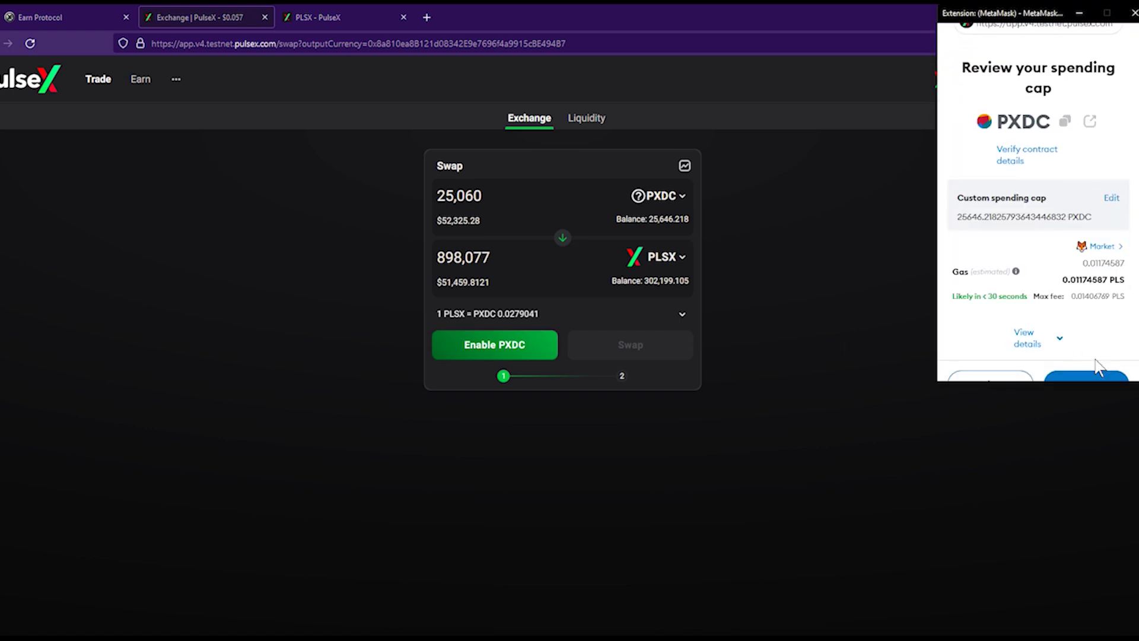
scroll(1094, 358, down, 1)
click(1095, 358)
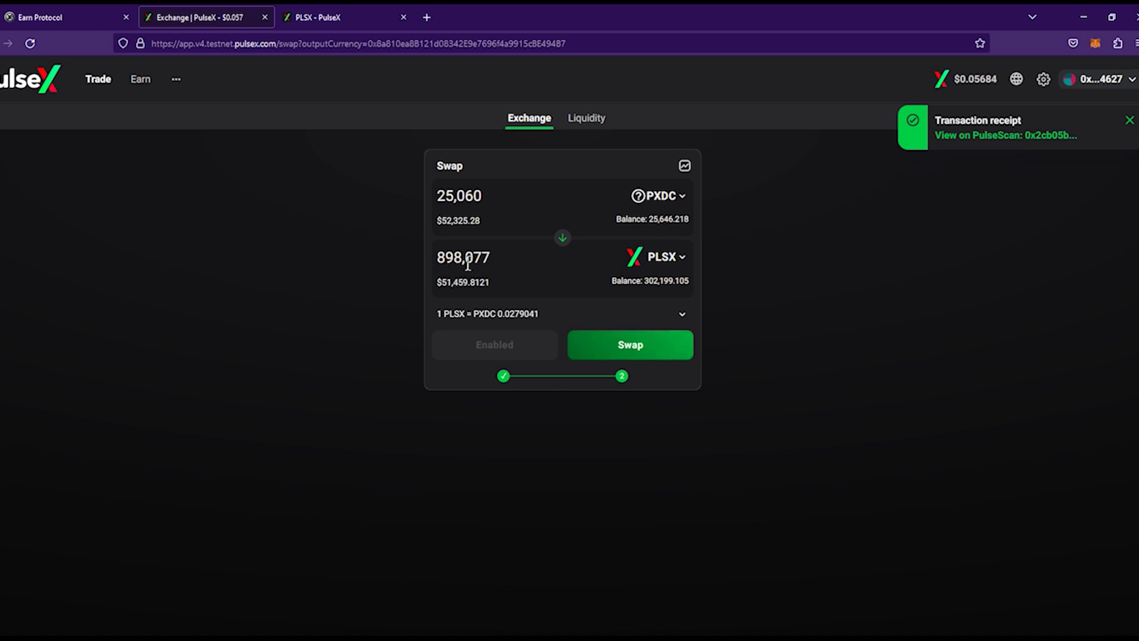
Swap the 25,060 PXDC for PLSX, confirm the transaction in MetaMask and dismiss the submission message
click(631, 345)
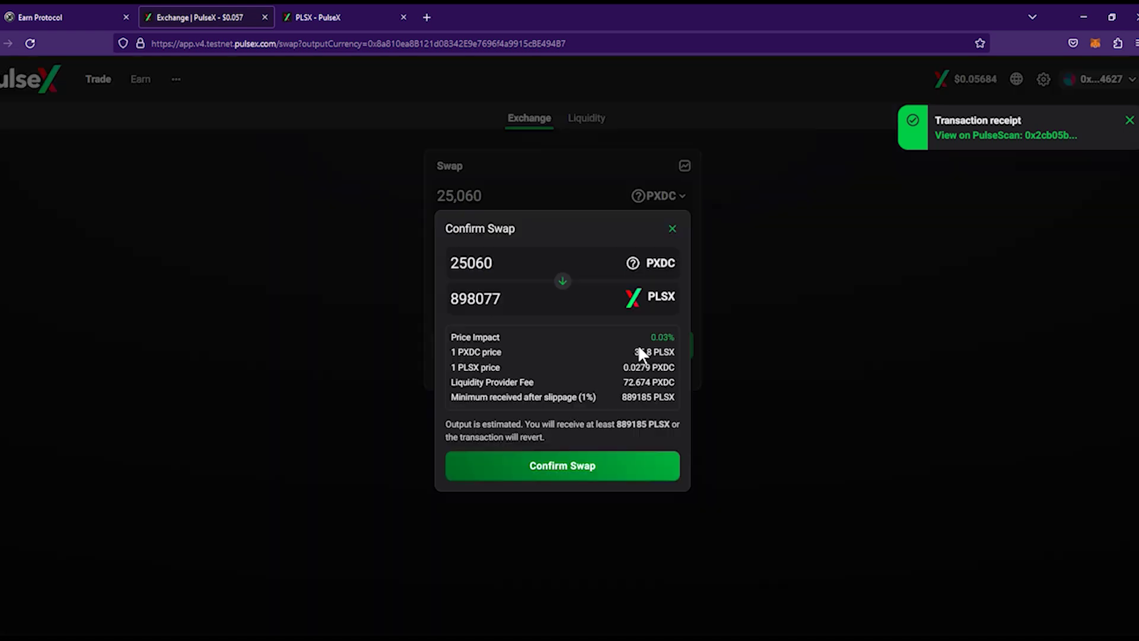
click(618, 472)
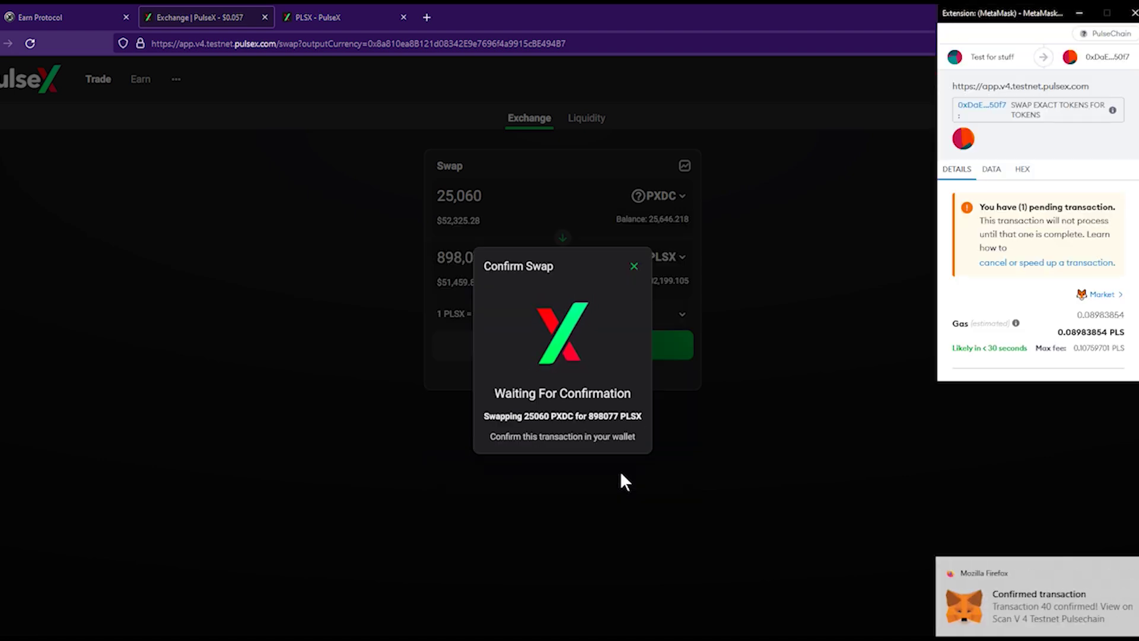
scroll(1070, 342, down, 1)
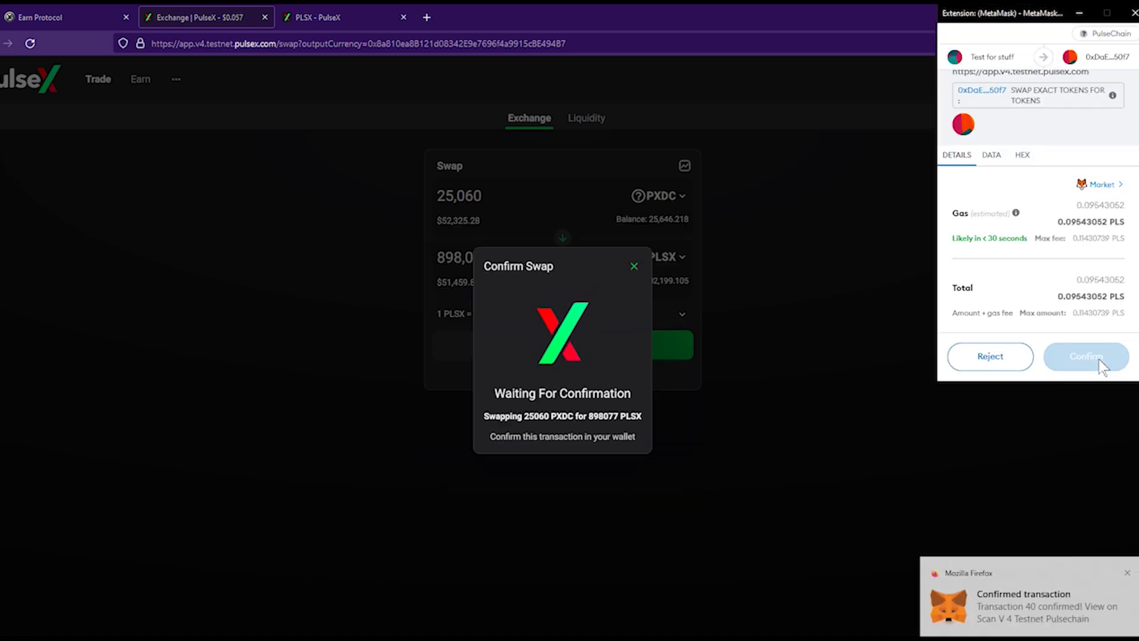
click(1099, 360)
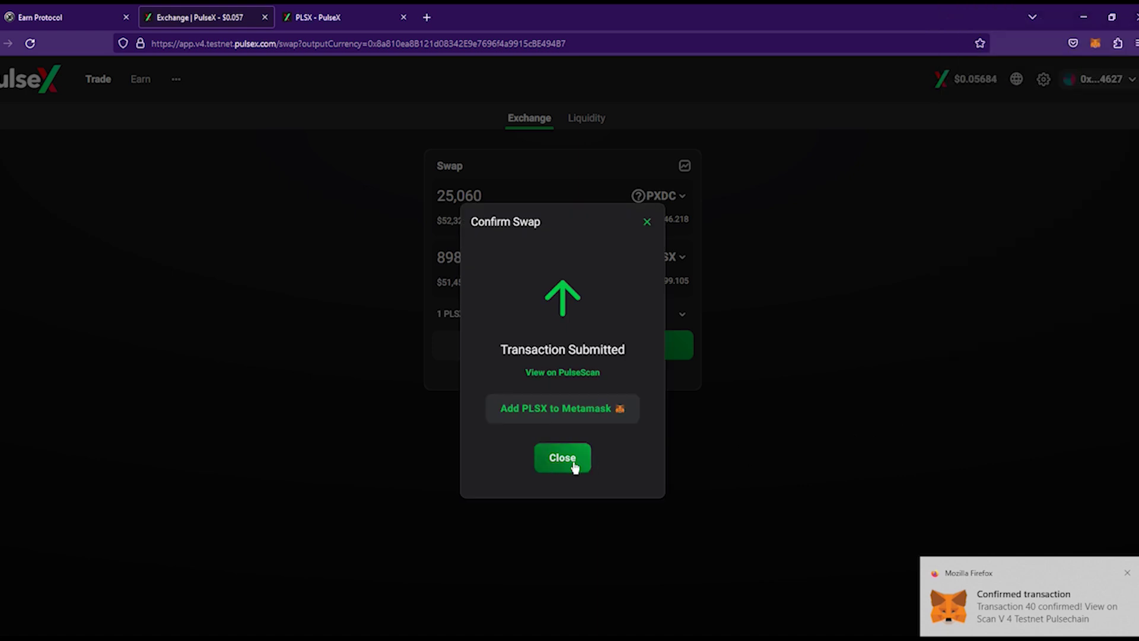
click(568, 460)
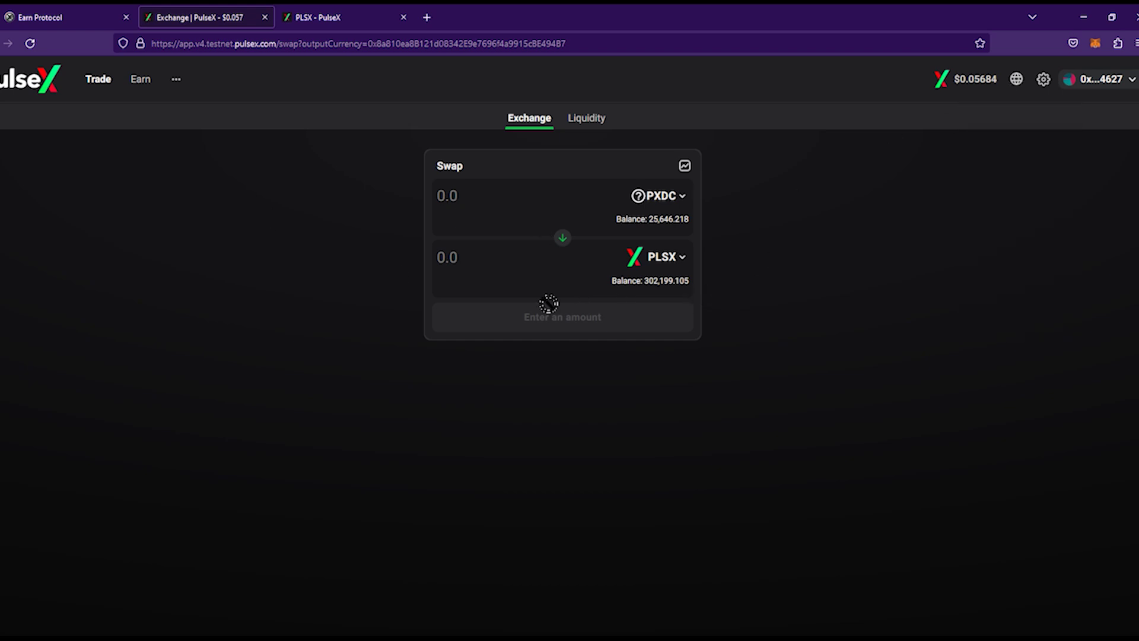
Check the wallet balances in Earn Protocol and on the PulseX exchange, and examine the watchlist on the PulseX Pools page
click(108, 21)
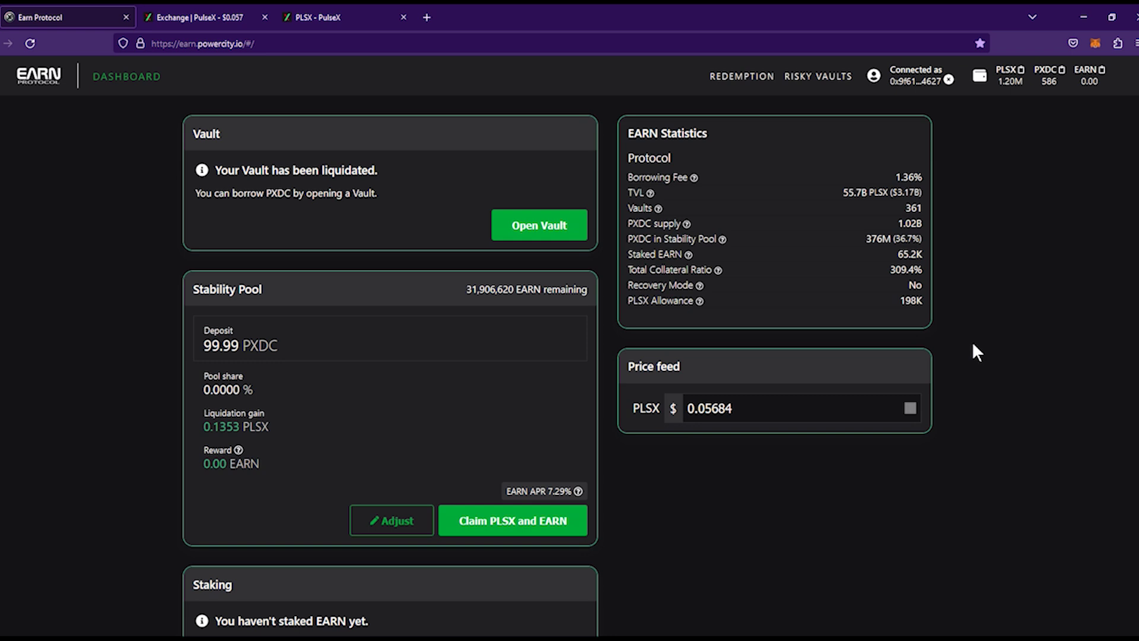
click(233, 18)
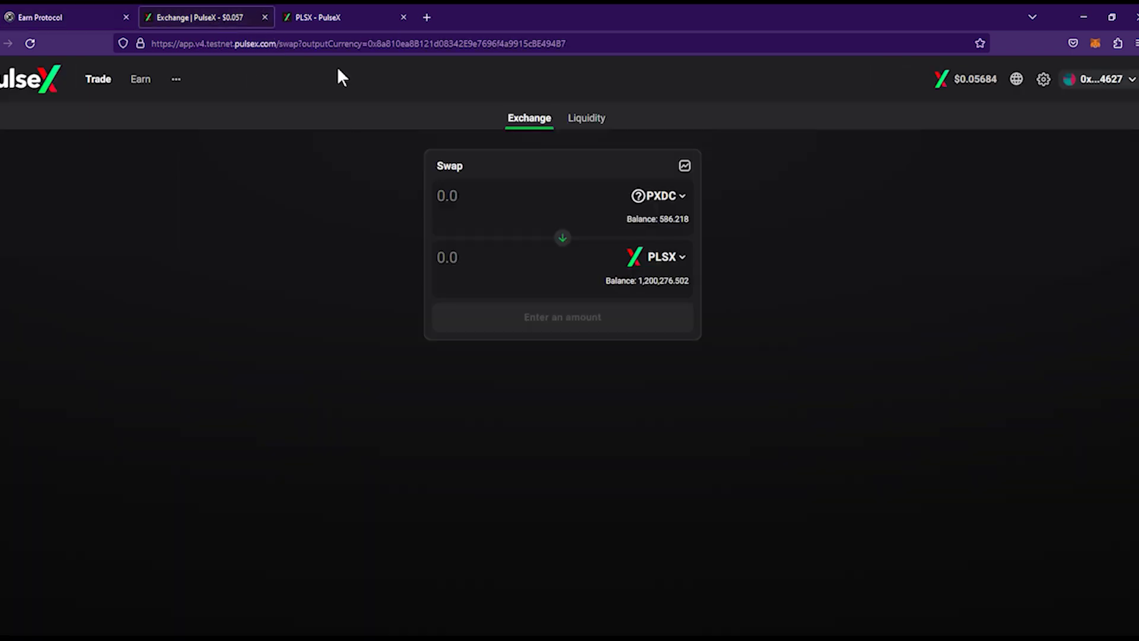
click(341, 17)
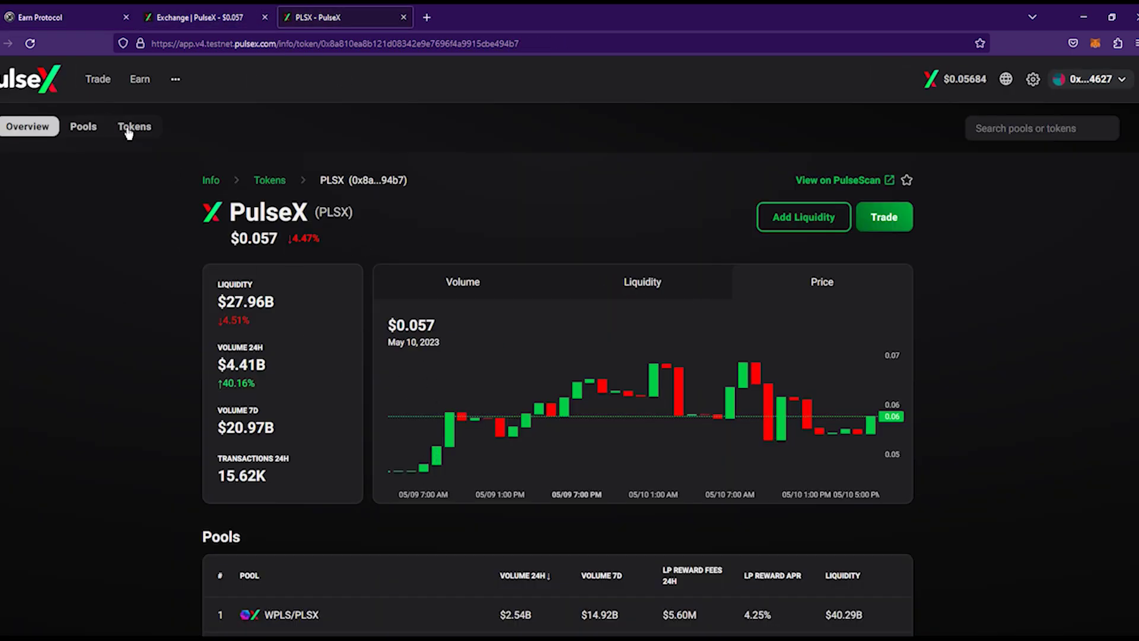
click(79, 127)
scroll(364, 412, down, 2)
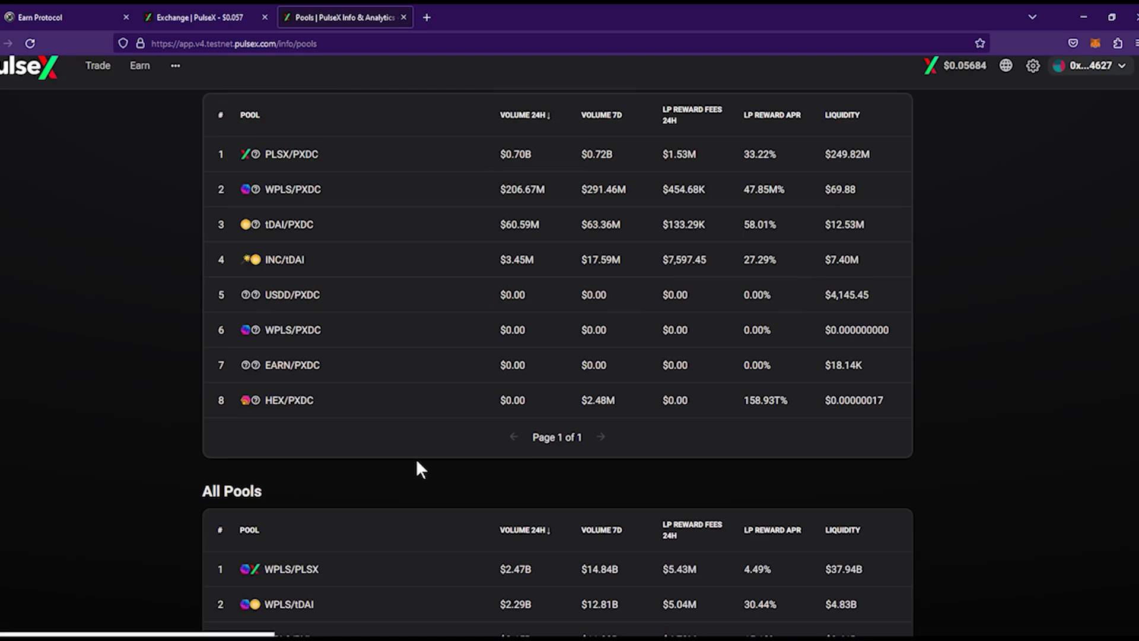
scroll(386, 460, up, 1)
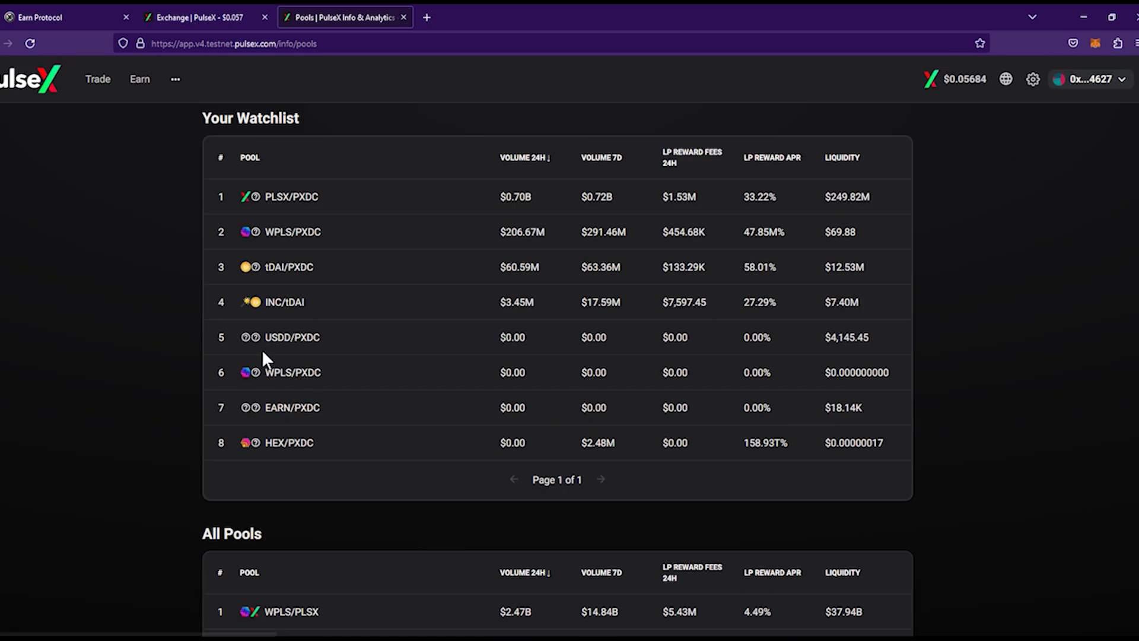
click(305, 337)
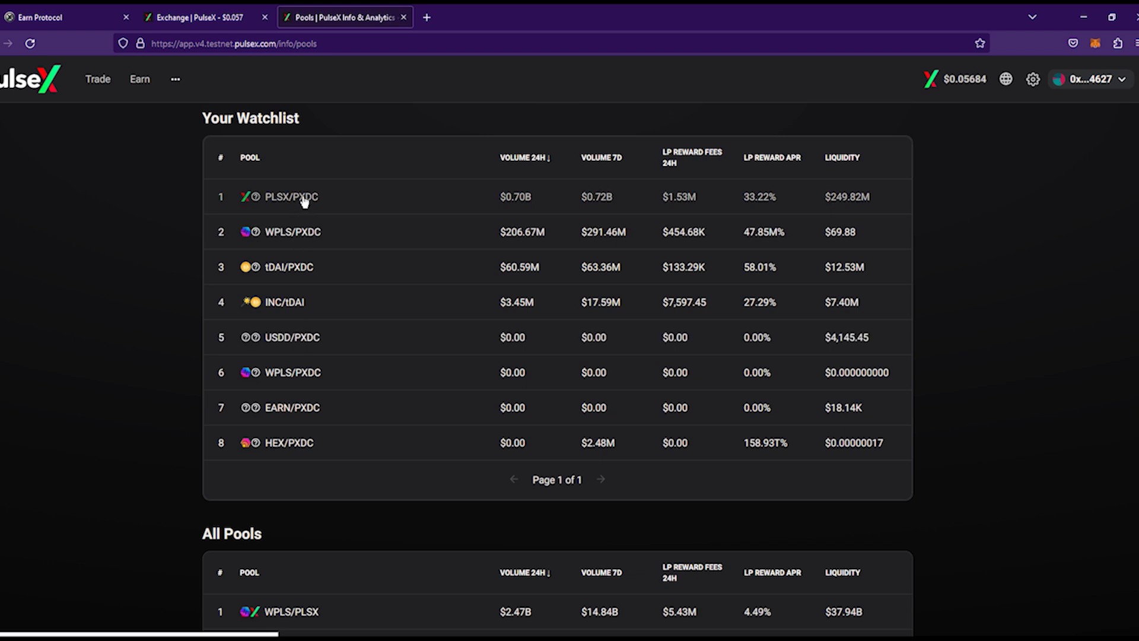
scroll(302, 447, down, 2)
scroll(356, 452, up, 3)
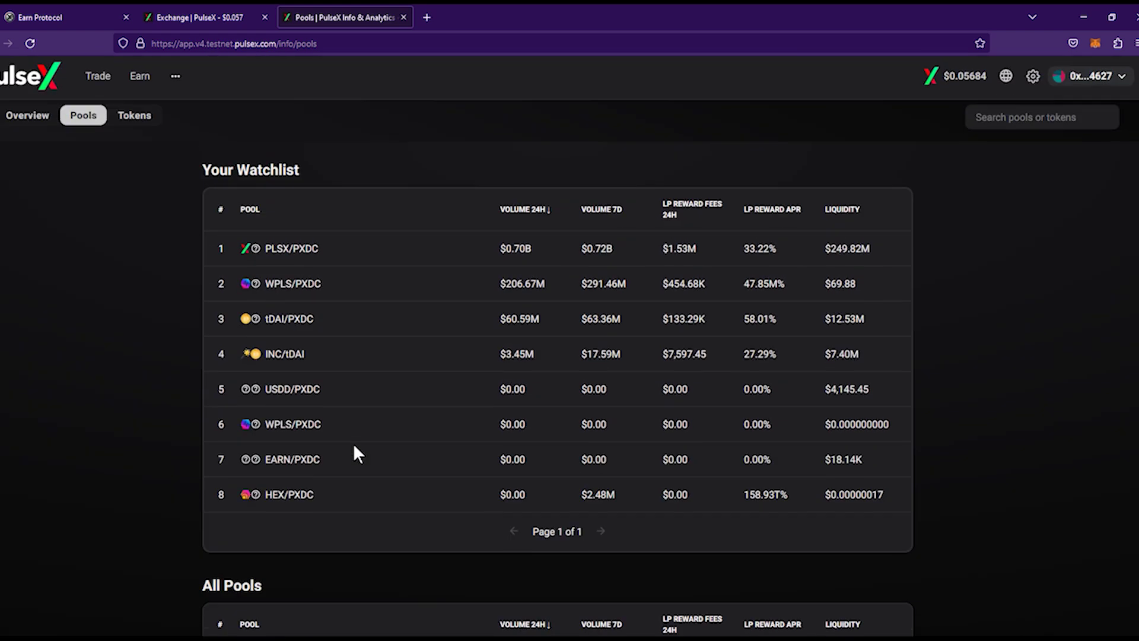
scroll(322, 450, down, 5)
scroll(323, 451, up, 5)
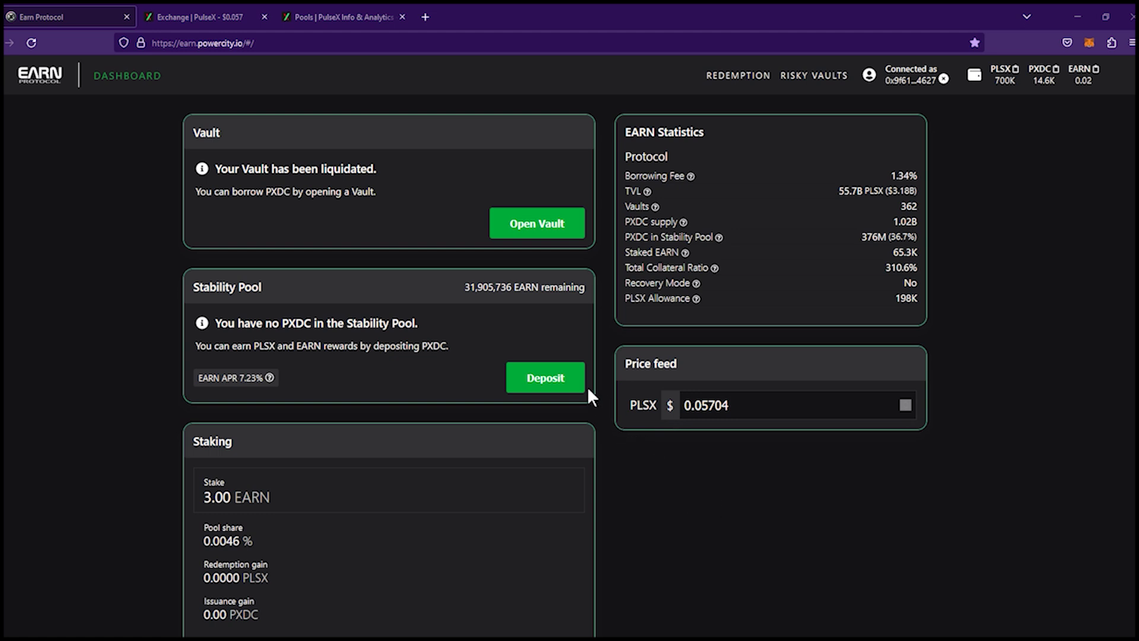
Start opening a new vault on the Earn Protocol dashboard and set its collateral to 500,000 PLSX
click(550, 360)
click(537, 224)
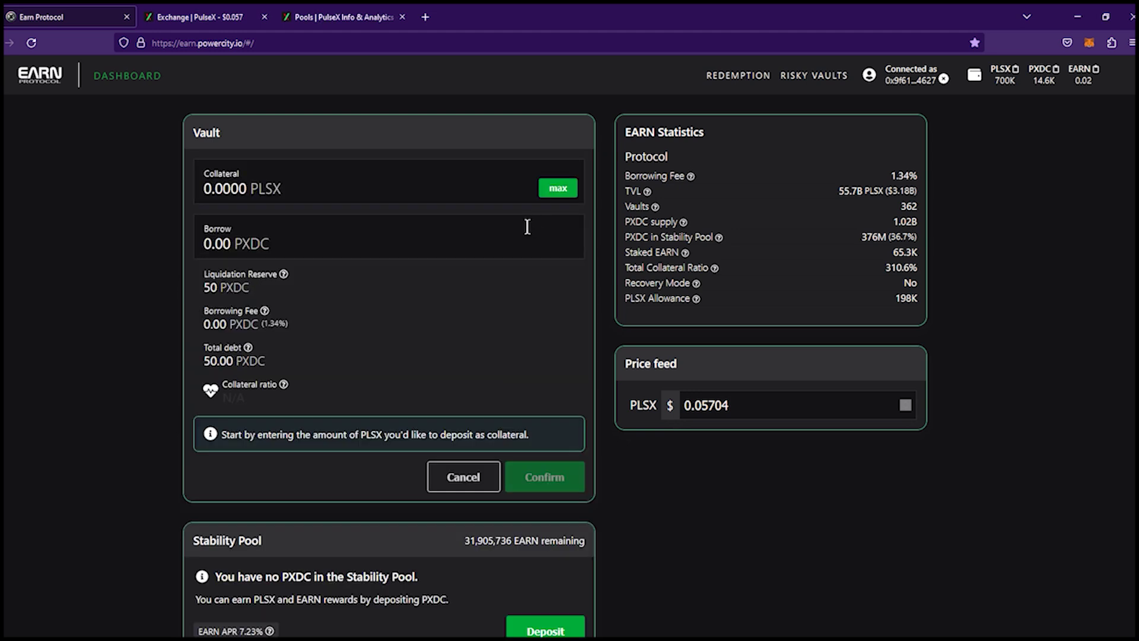
click(295, 193)
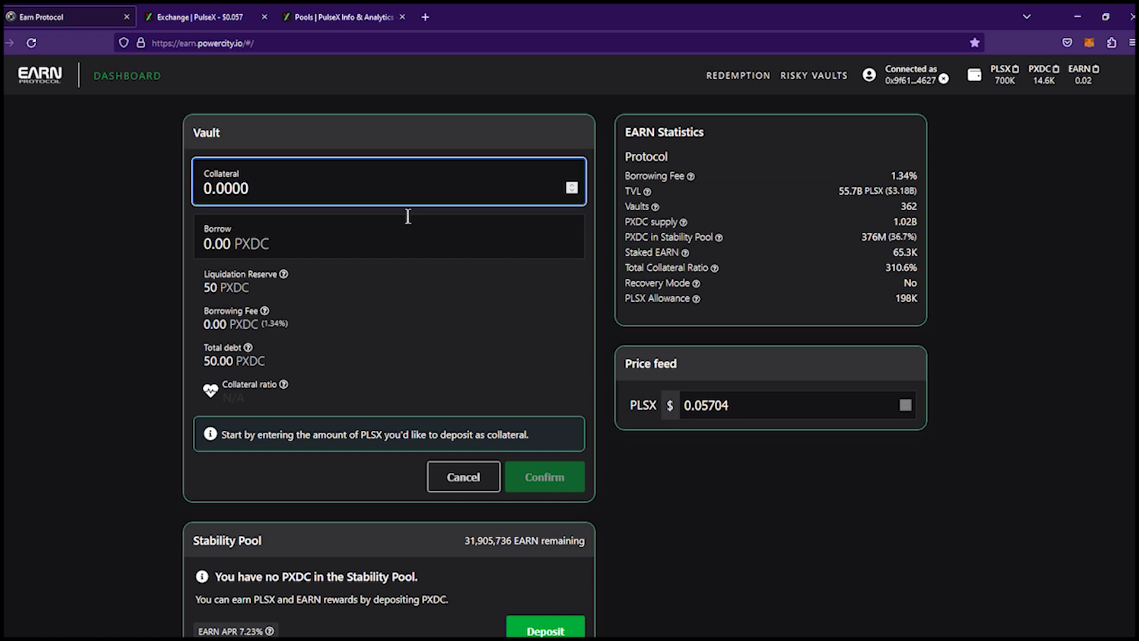
drag(203, 188, 249, 187)
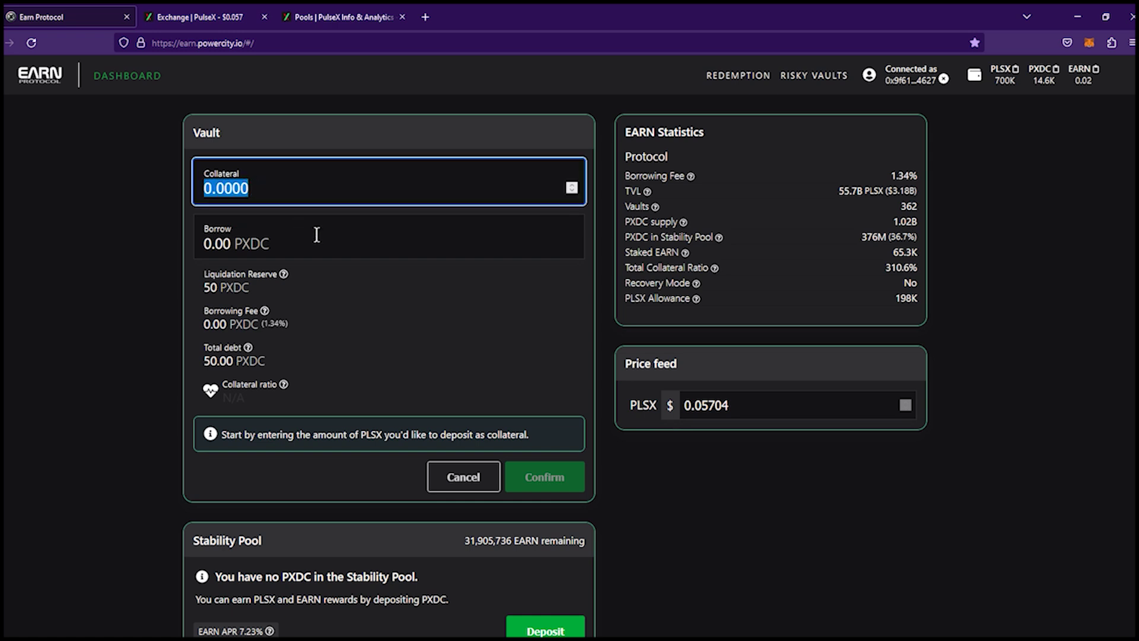
text(500000)
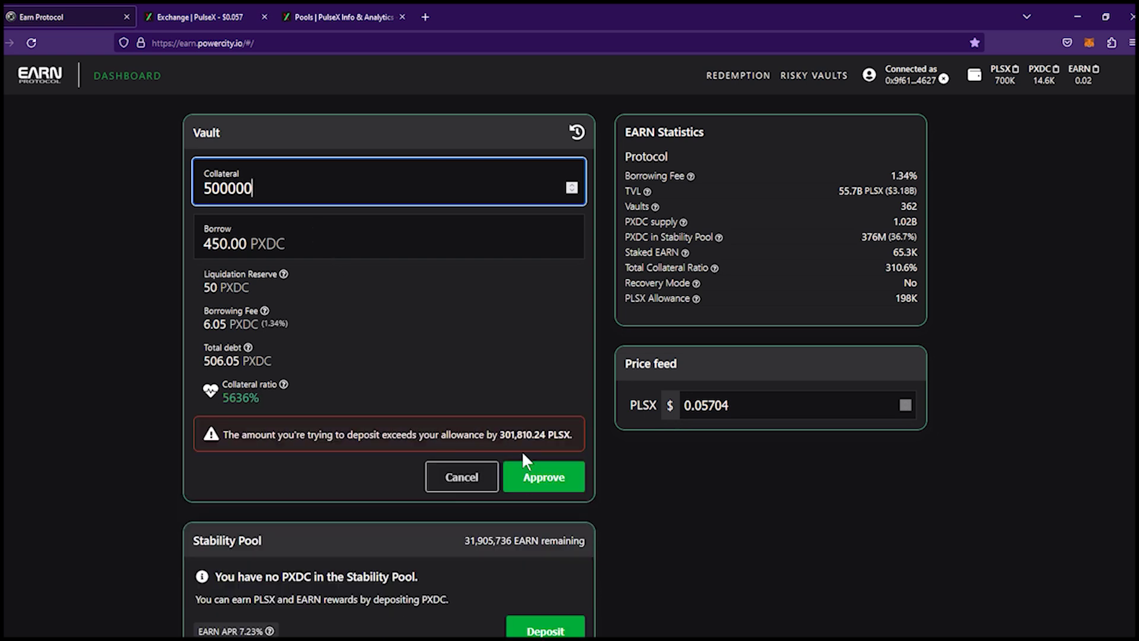
Approve the PLSX allowance for the vault deposit in MetaMask with a spending cap equal to the full PLSX balance
click(541, 474)
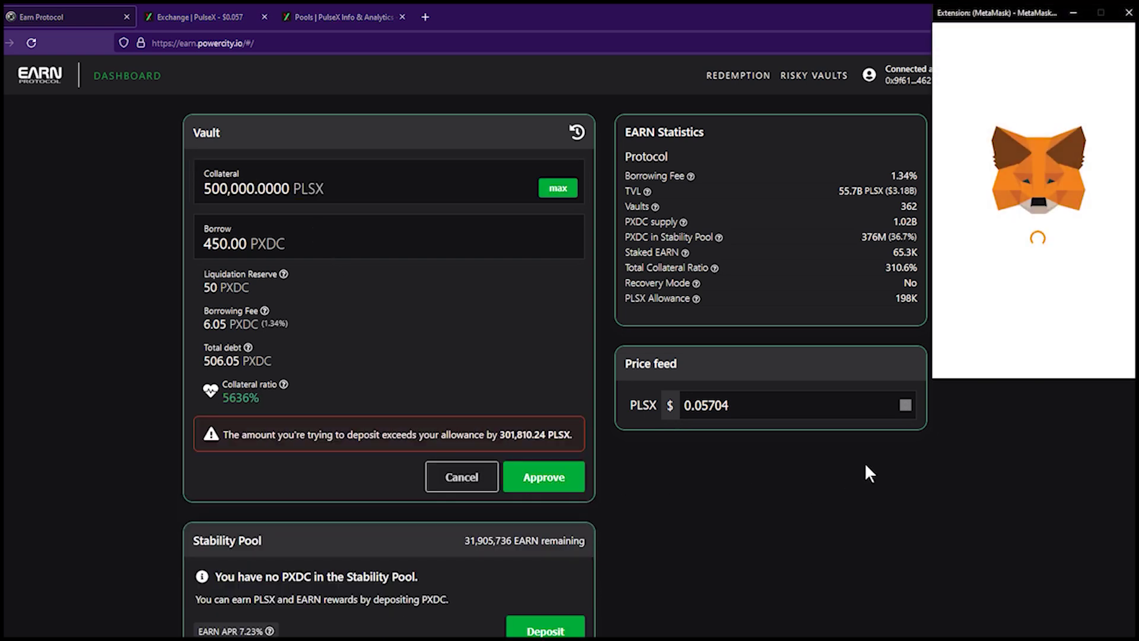
scroll(1089, 330, down, 3)
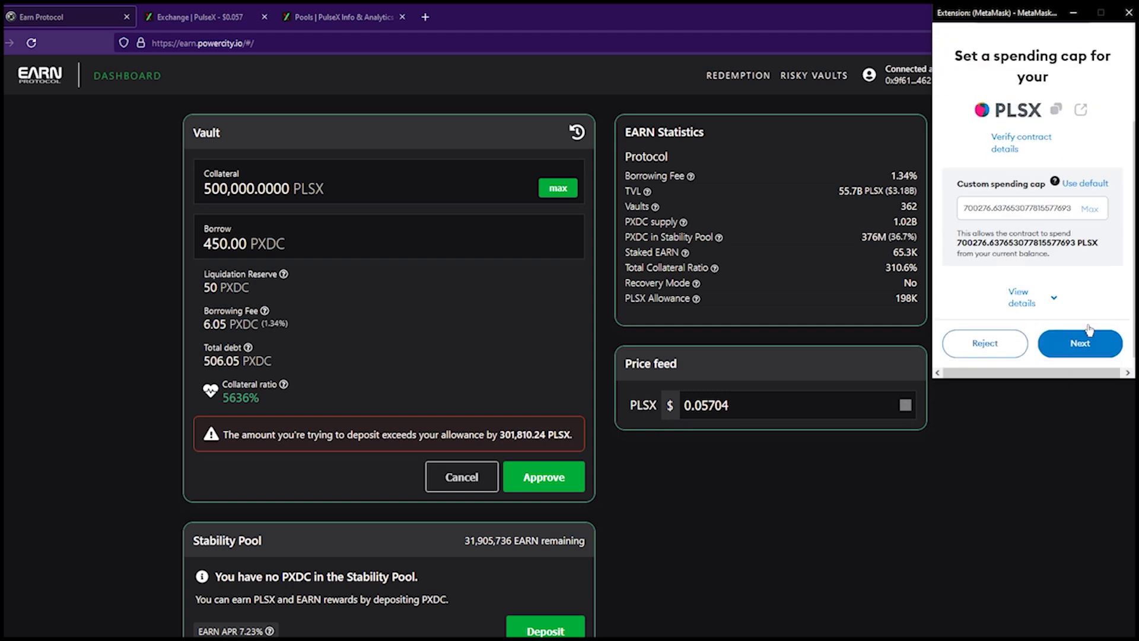
click(1101, 341)
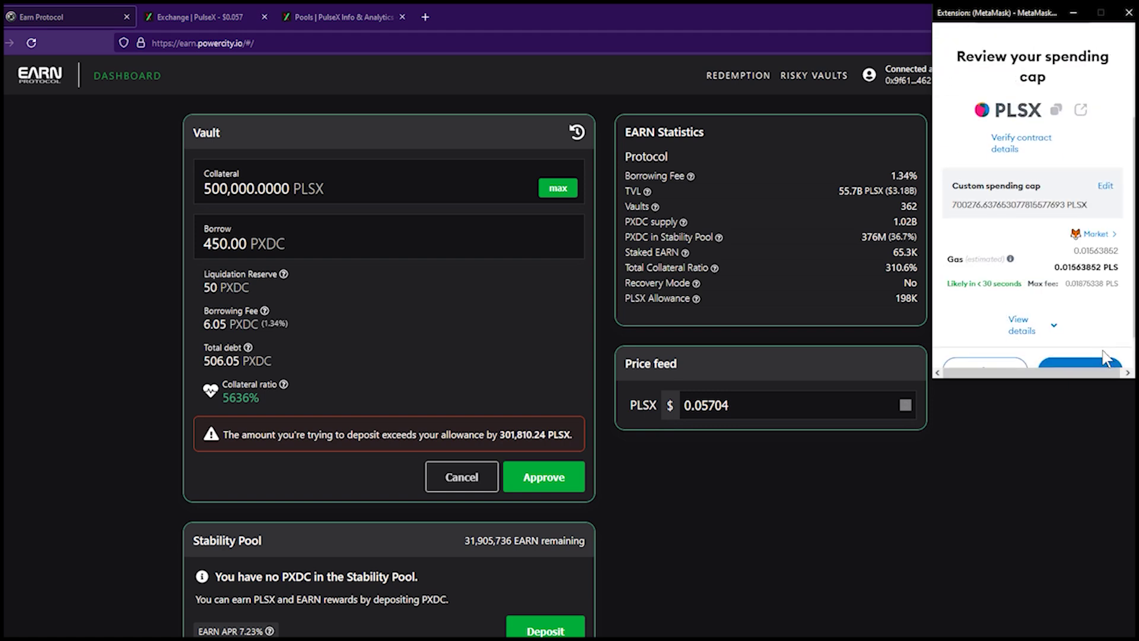
click(1102, 343)
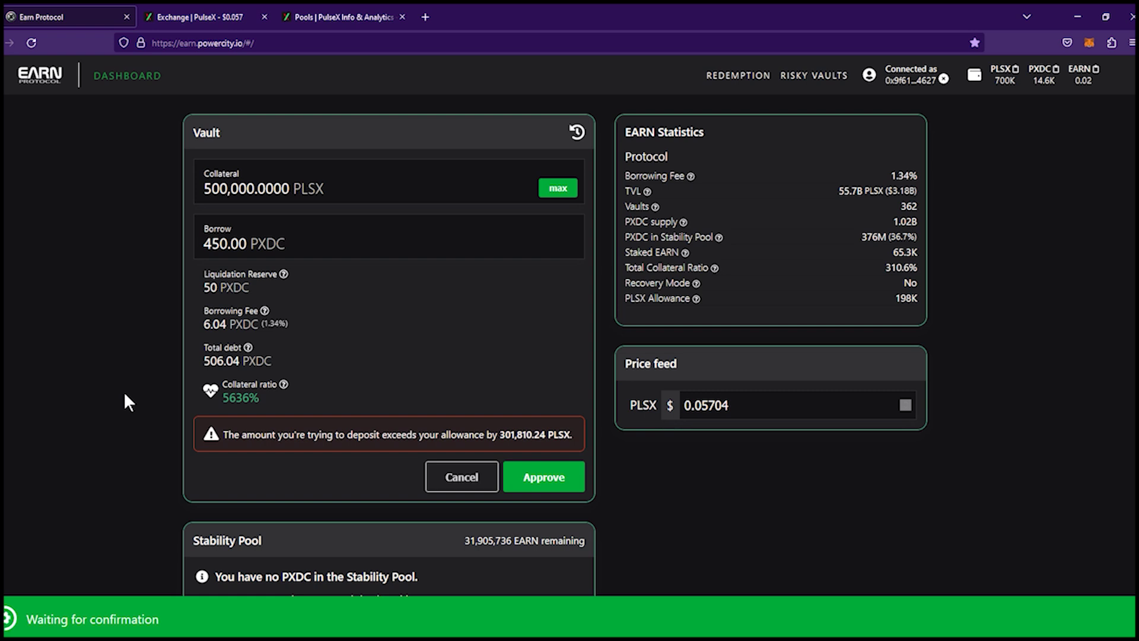
scroll(124, 391, down, 4)
scroll(123, 392, up, 4)
scroll(237, 285, down, 1)
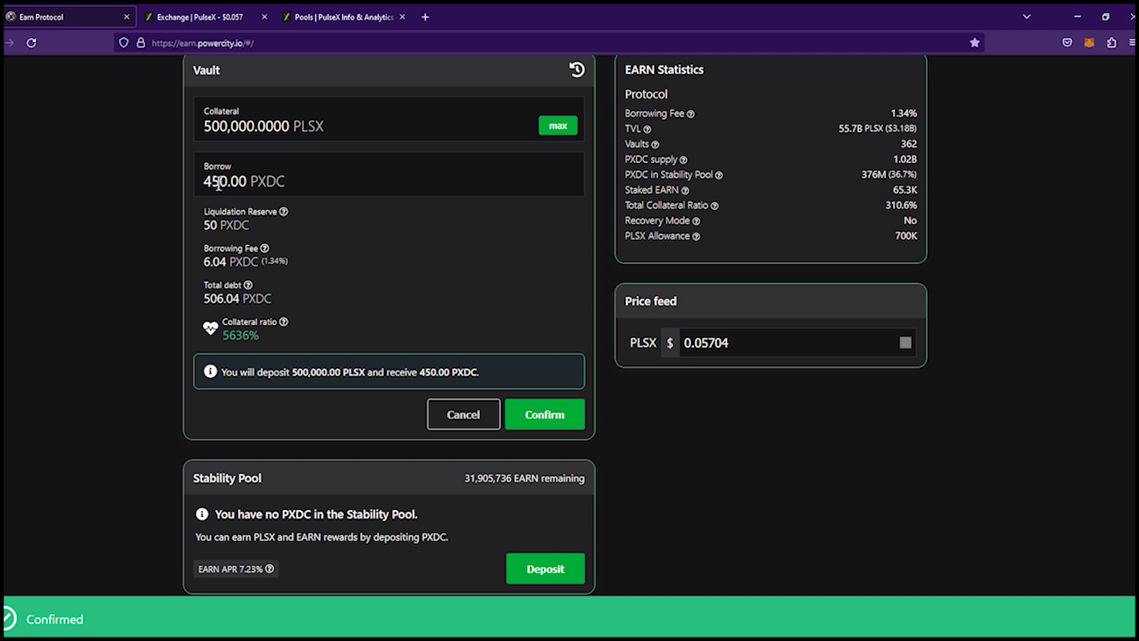
Try a borrow amount of 10,000 PXDC for the new vault
click(207, 183)
drag(204, 180, 245, 391)
mouse_move(354, 312)
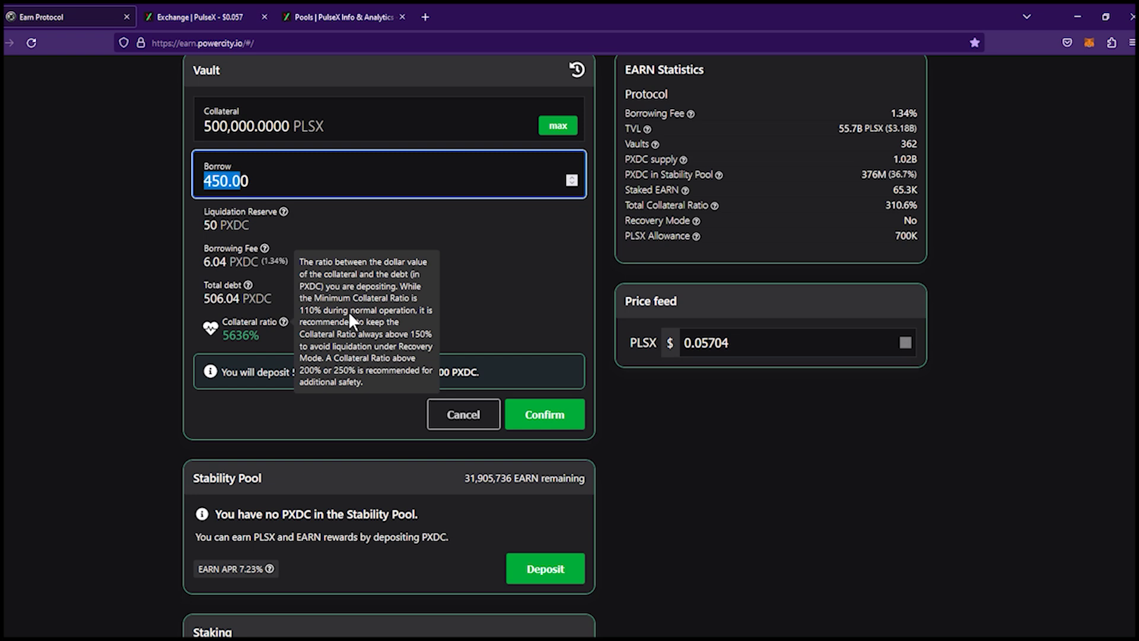
text(10000)
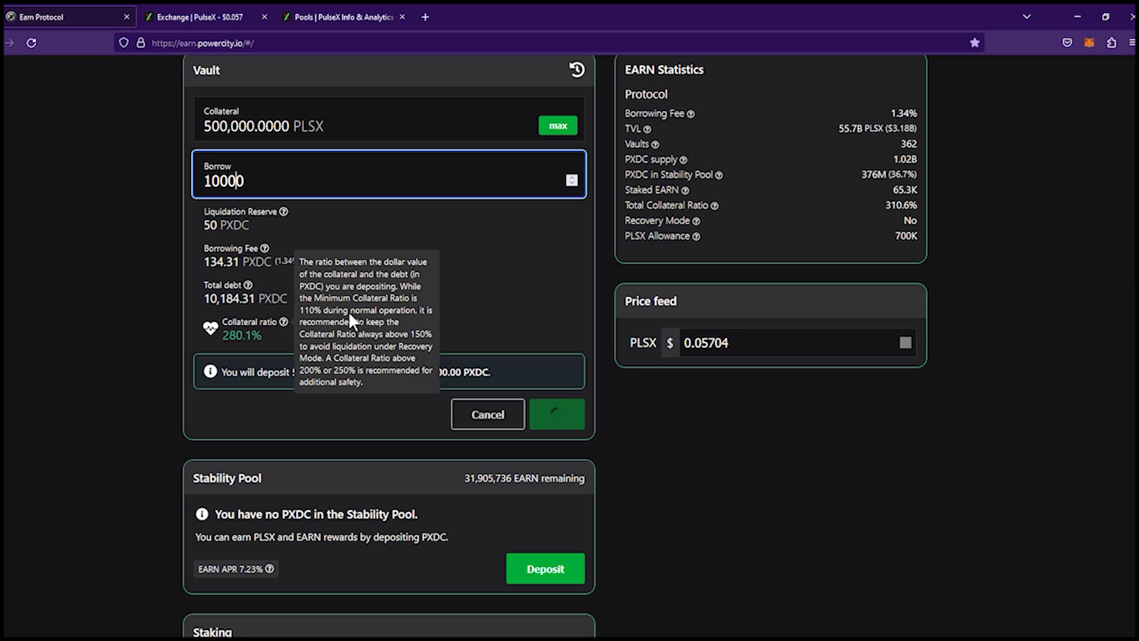
Set the new vault's borrow amount to 2,500 PXDC, then submit the vault opening and confirm its transaction in MetaMask
key(BackSpace)
key(BackSpace)
key(BackSpace)
key(BackSpace)
text(500)
key(BackSpace)
key(BackSpace)
key(BackSpace)
text(2500)
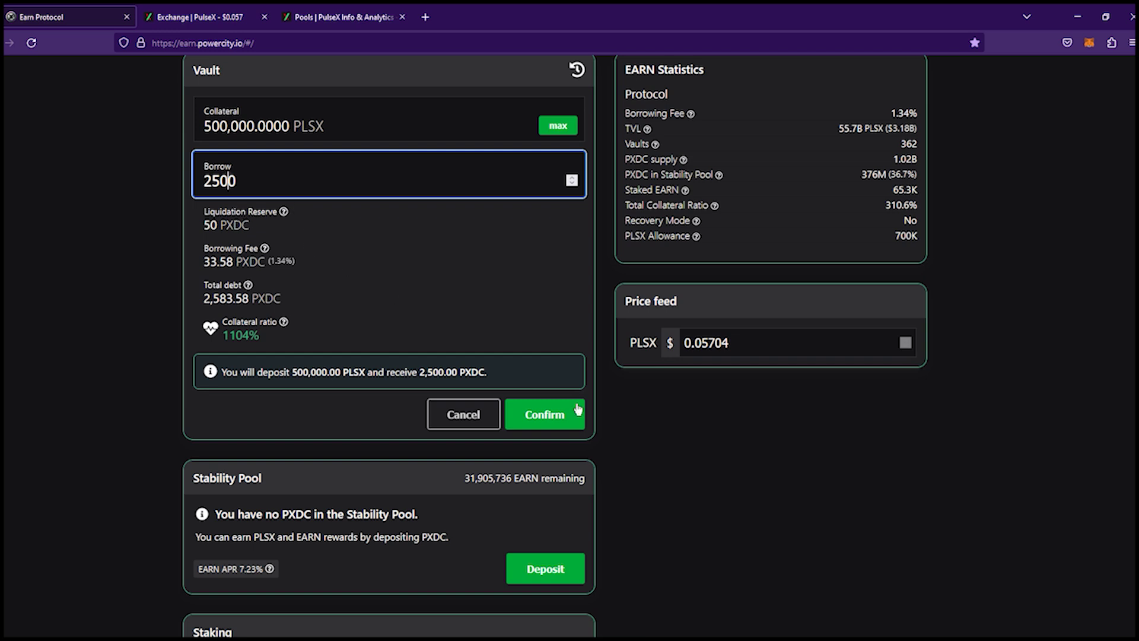
click(561, 417)
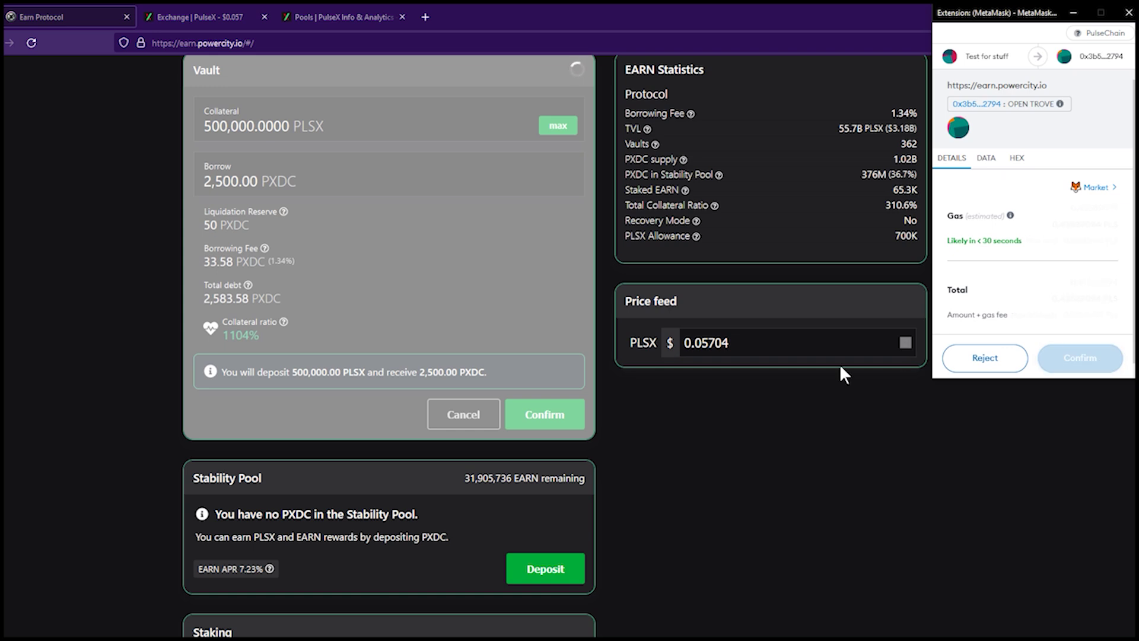
click(1097, 362)
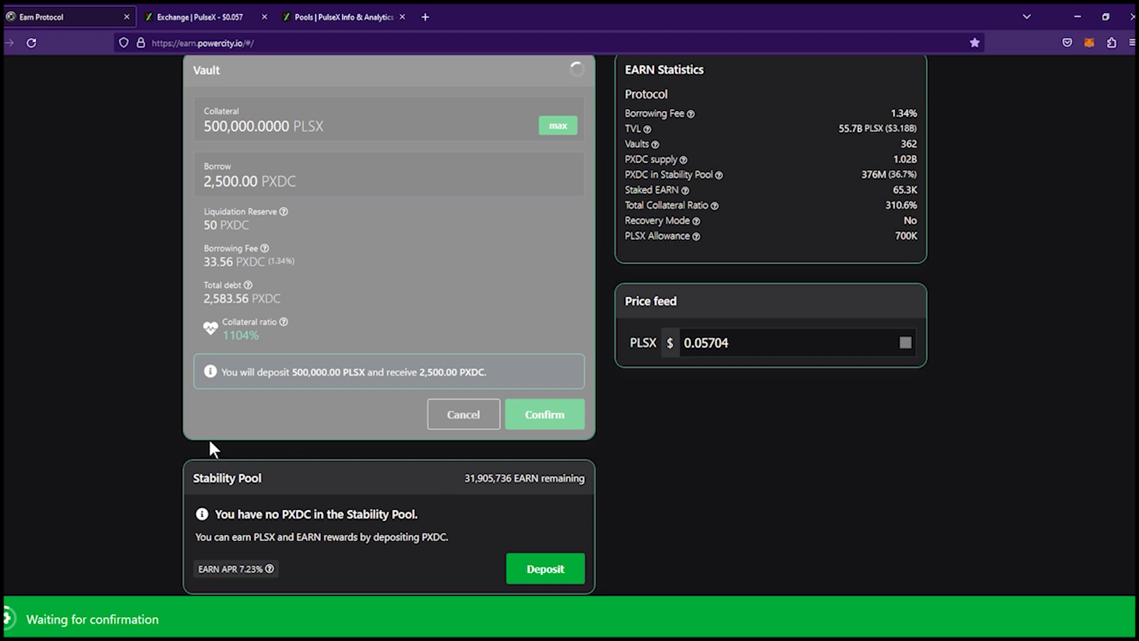
scroll(225, 425, down, 4)
scroll(303, 331, up, 4)
scroll(302, 331, down, 3)
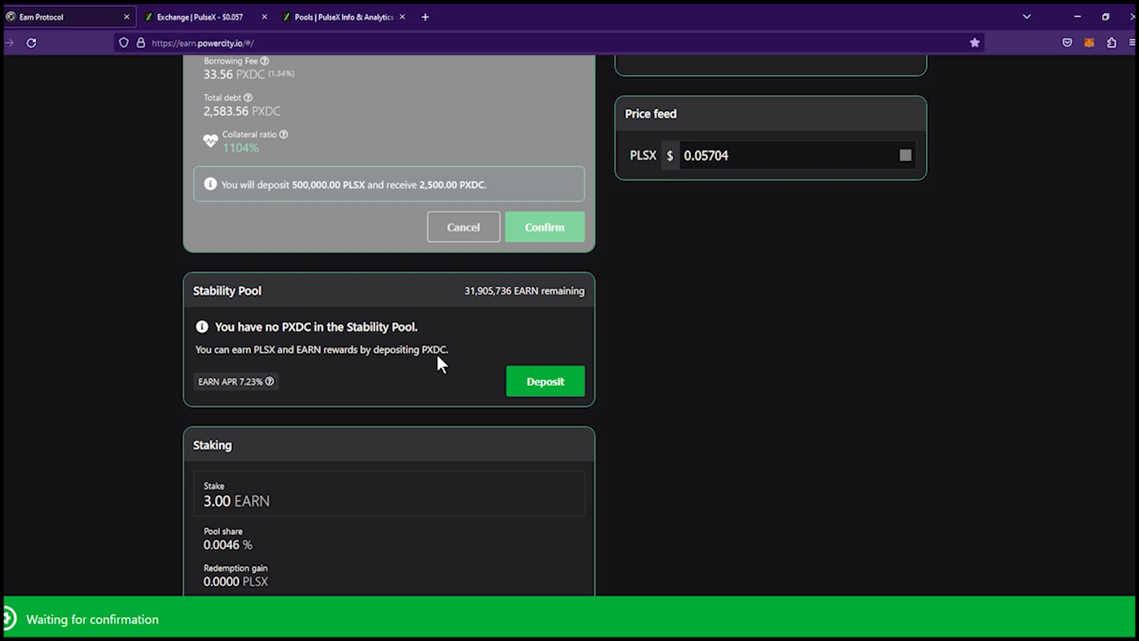
scroll(450, 392, up, 3)
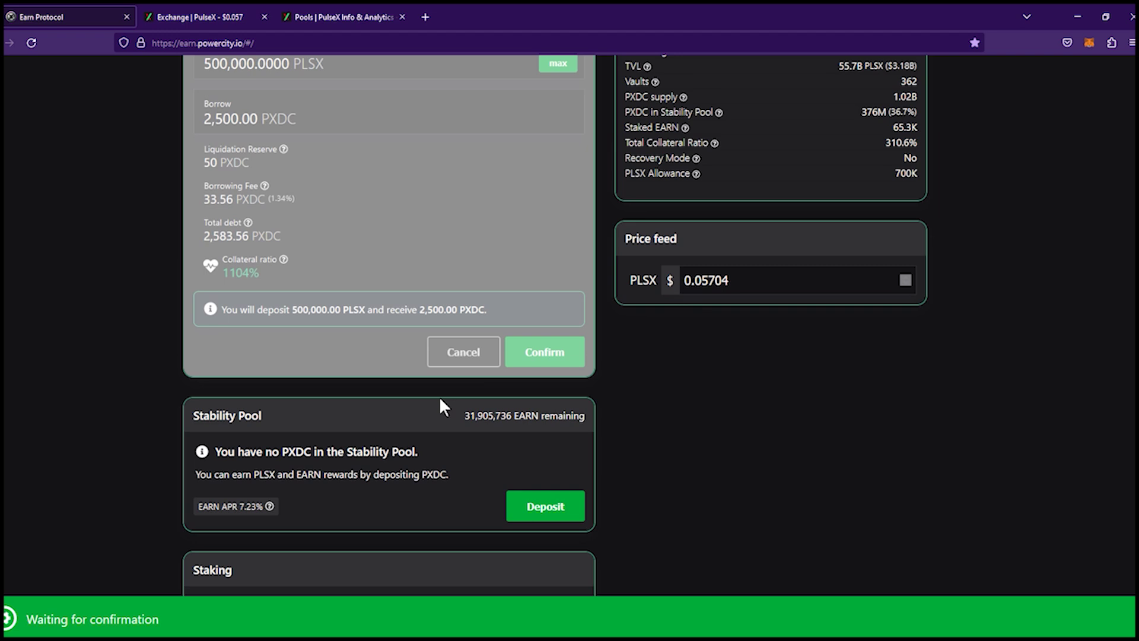
scroll(438, 406, down, 5)
scroll(438, 406, up, 5)
scroll(438, 404, up, 1)
scroll(439, 404, down, 2)
scroll(438, 403, up, 2)
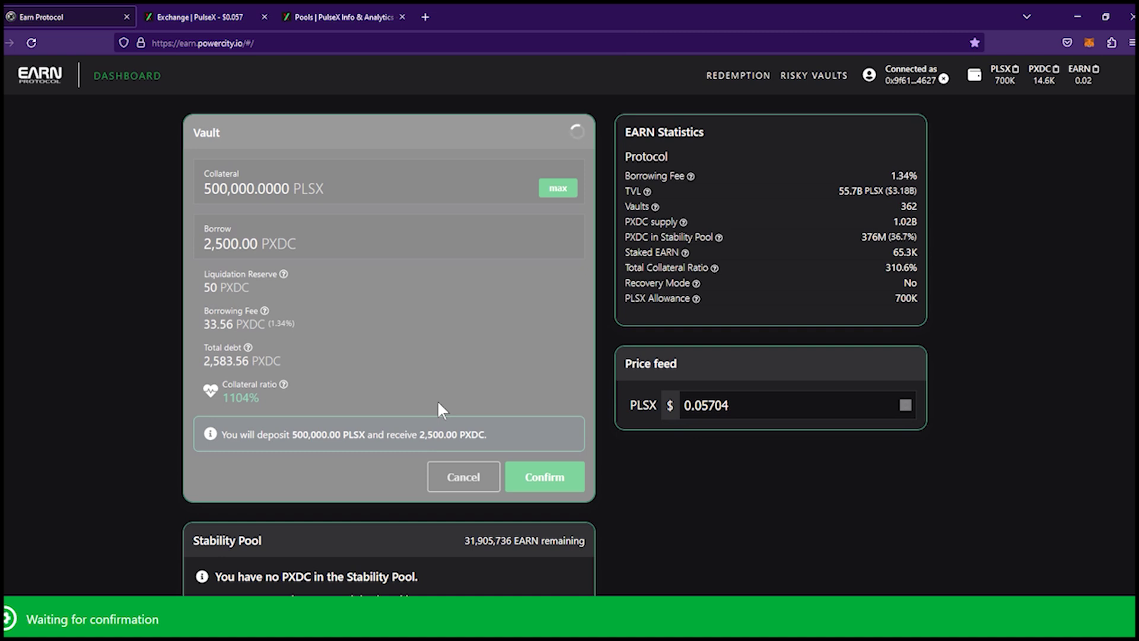
scroll(439, 409, down, 3)
scroll(439, 408, down, 1)
scroll(439, 408, up, 4)
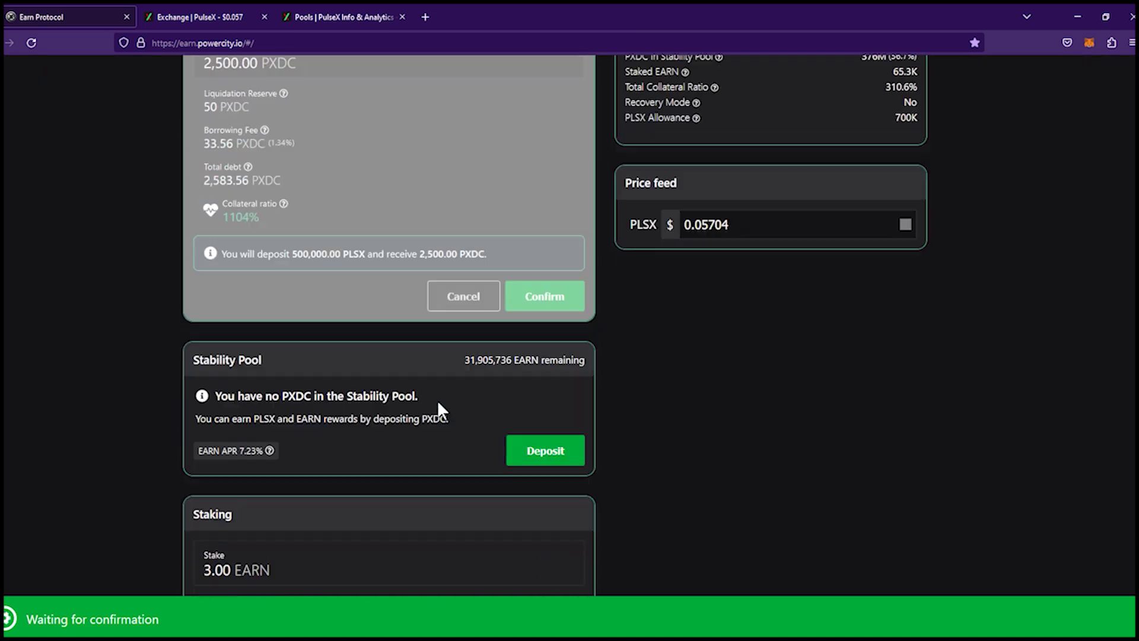
scroll(439, 409, down, 1)
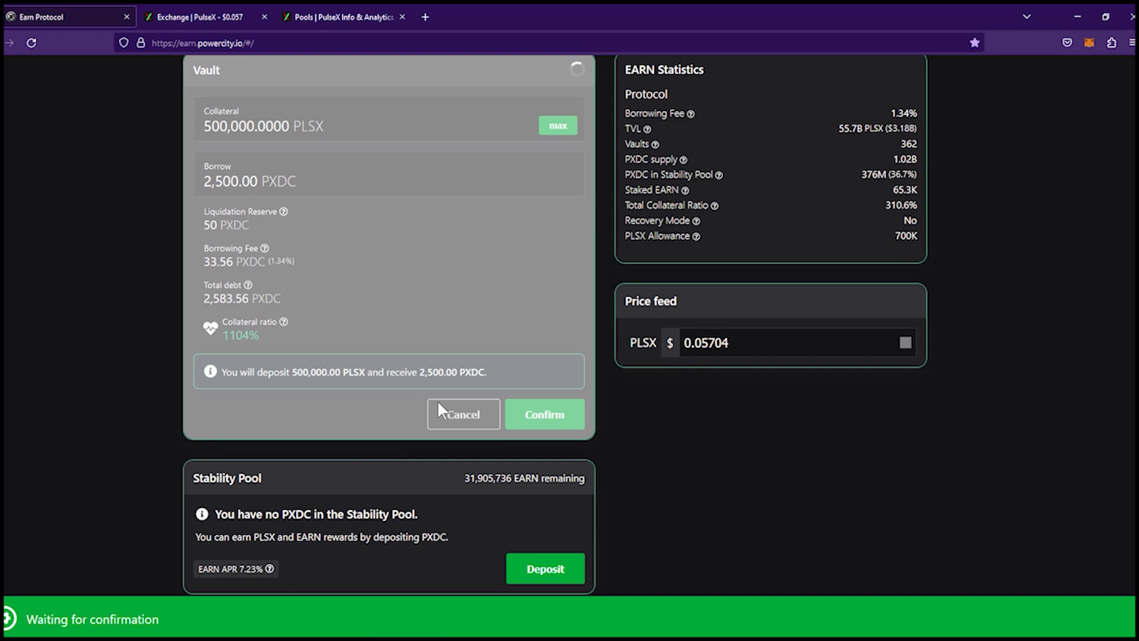
scroll(439, 410, up, 1)
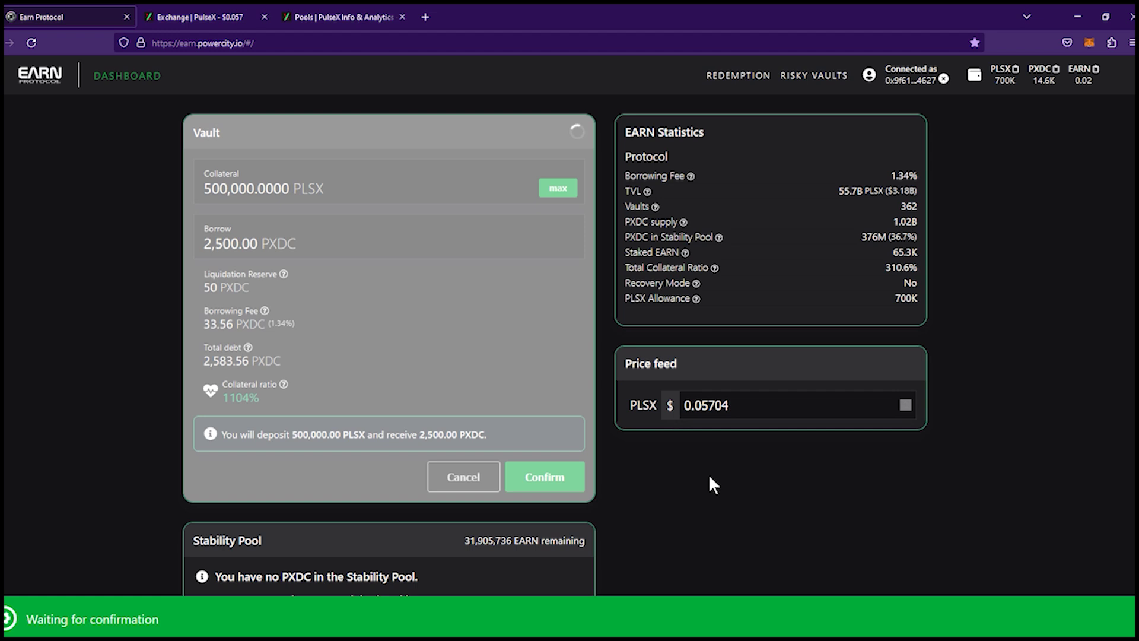
scroll(709, 474, down, 1)
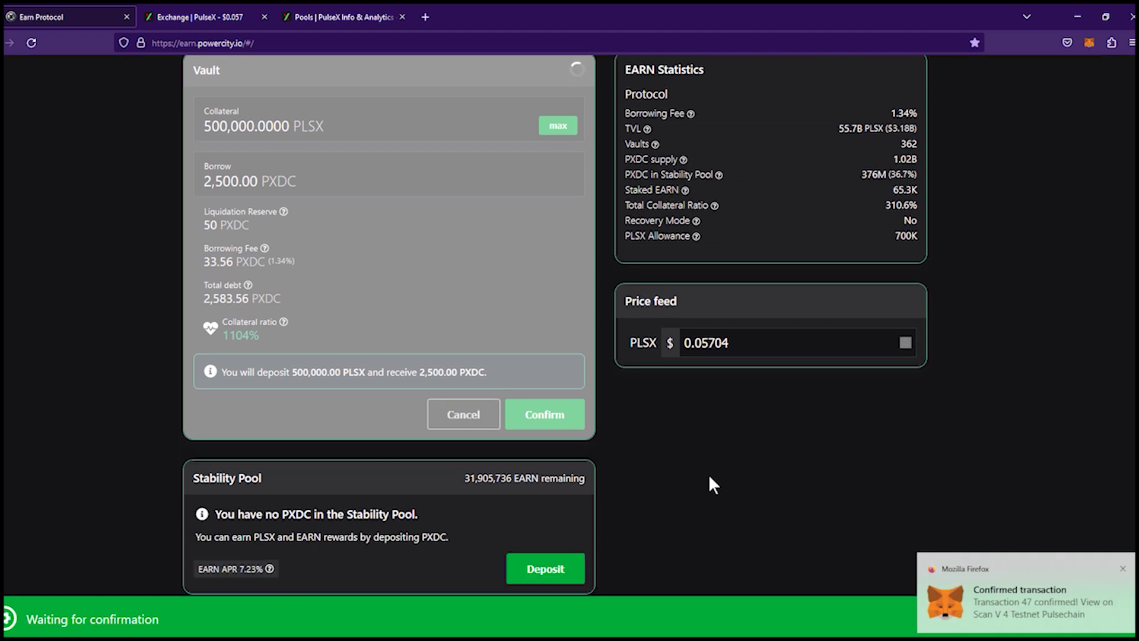
Dismiss the confirmed transaction notification and check the opened vault's collateral, debt and collateral ratio
click(1122, 569)
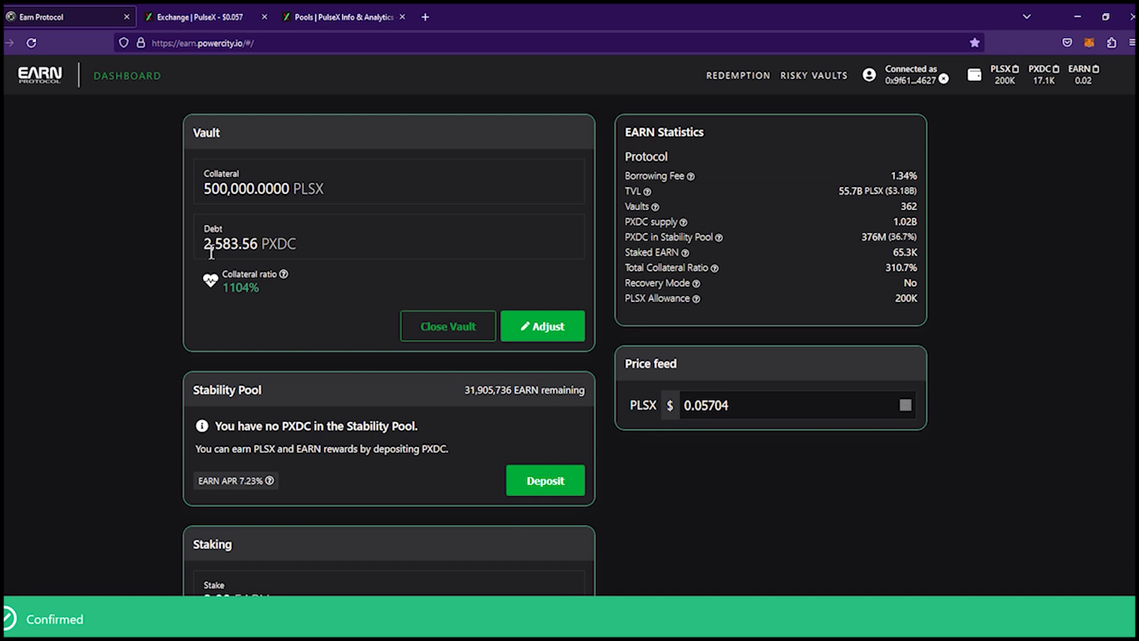
scroll(350, 344, down, 1)
scroll(248, 272, up, 1)
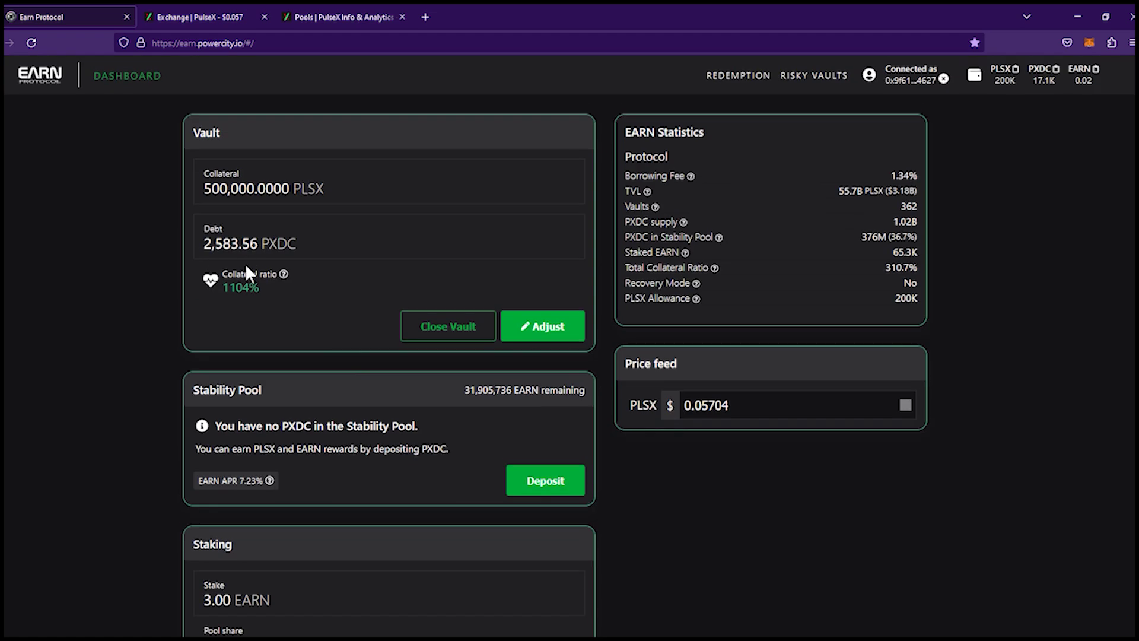
Deposit 2,583.56 PXDC into the Stability Pool and confirm the transaction in MetaMask
scroll(374, 332, down, 3)
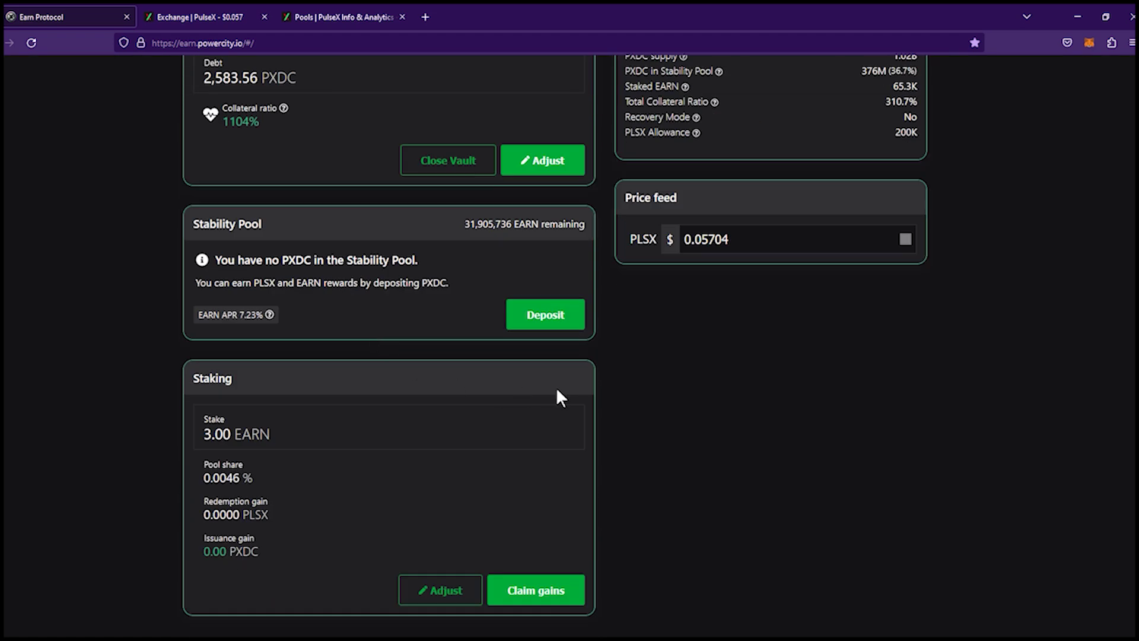
scroll(556, 387, up, 2)
click(573, 436)
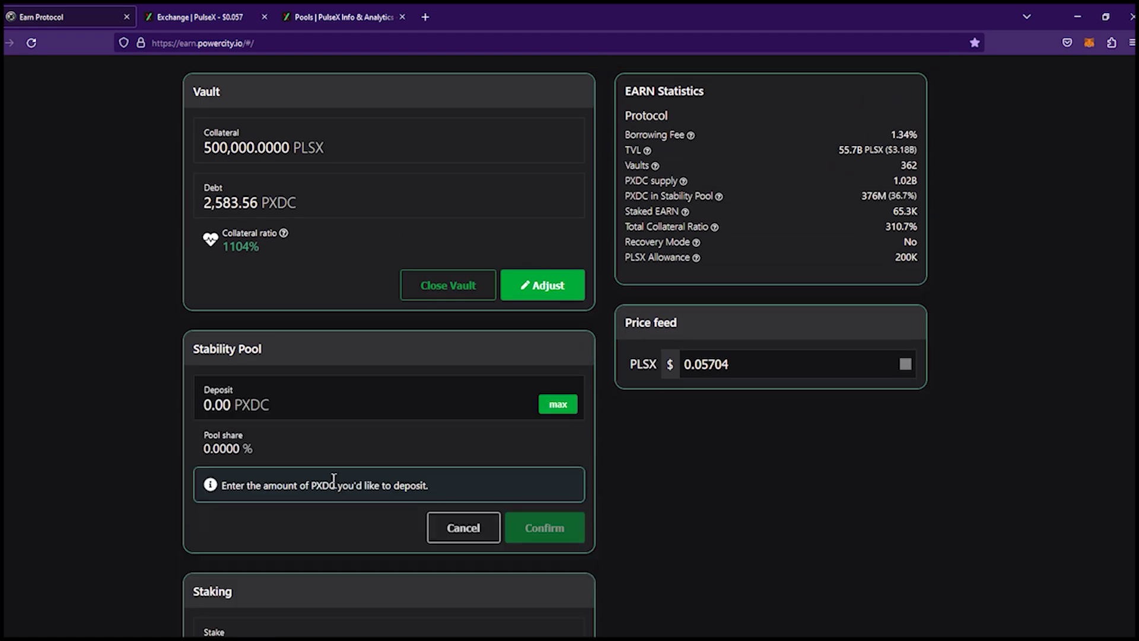
click(222, 408)
drag(242, 406, 200, 406)
text(2)
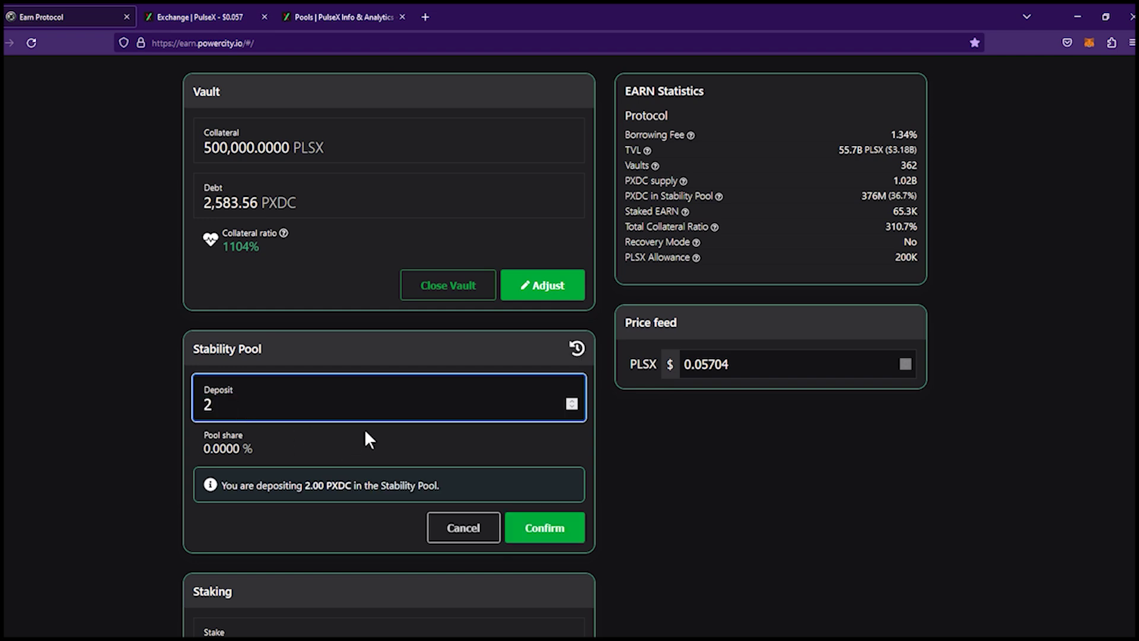
text(583.56)
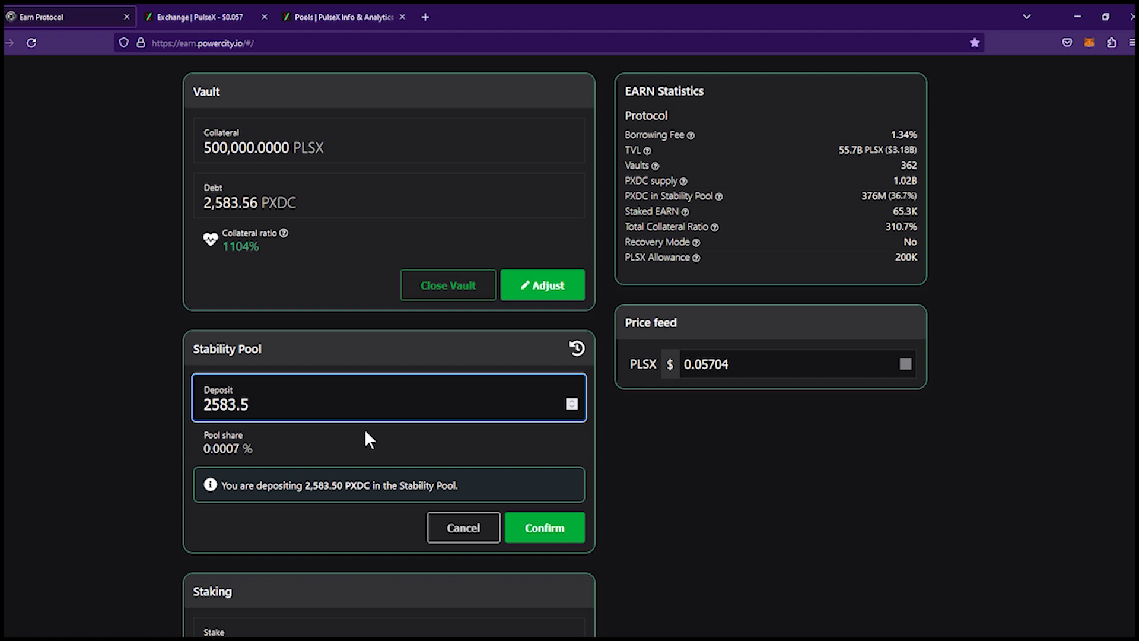
click(543, 536)
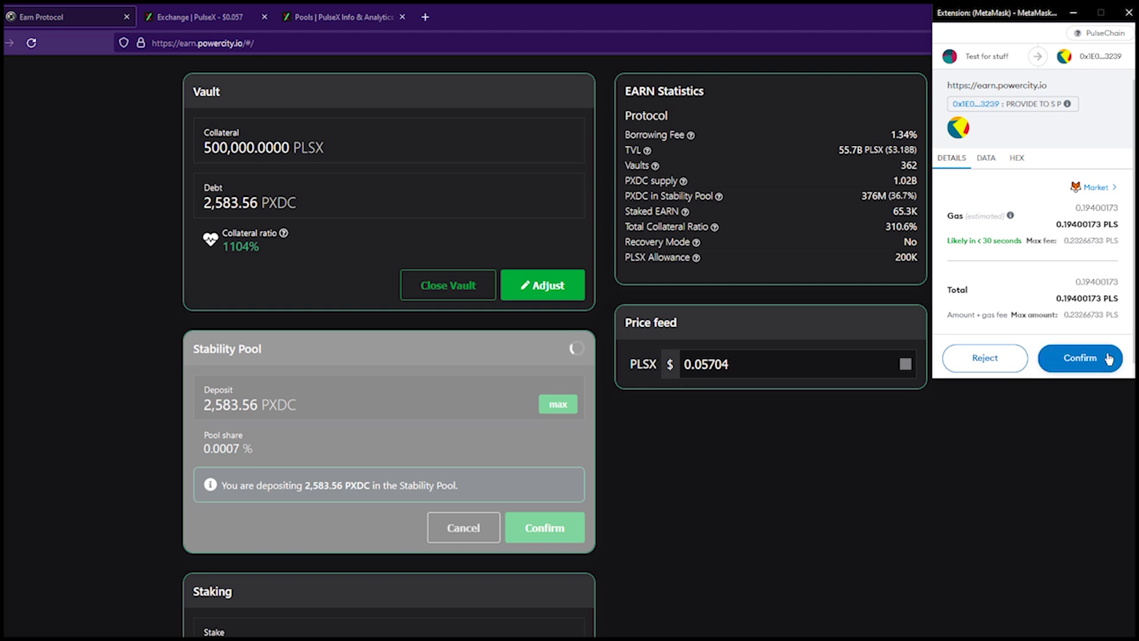
click(1108, 287)
Check the Stability Pool deposit amount against the vault's debt on the dashboard
scroll(683, 498, down, 2)
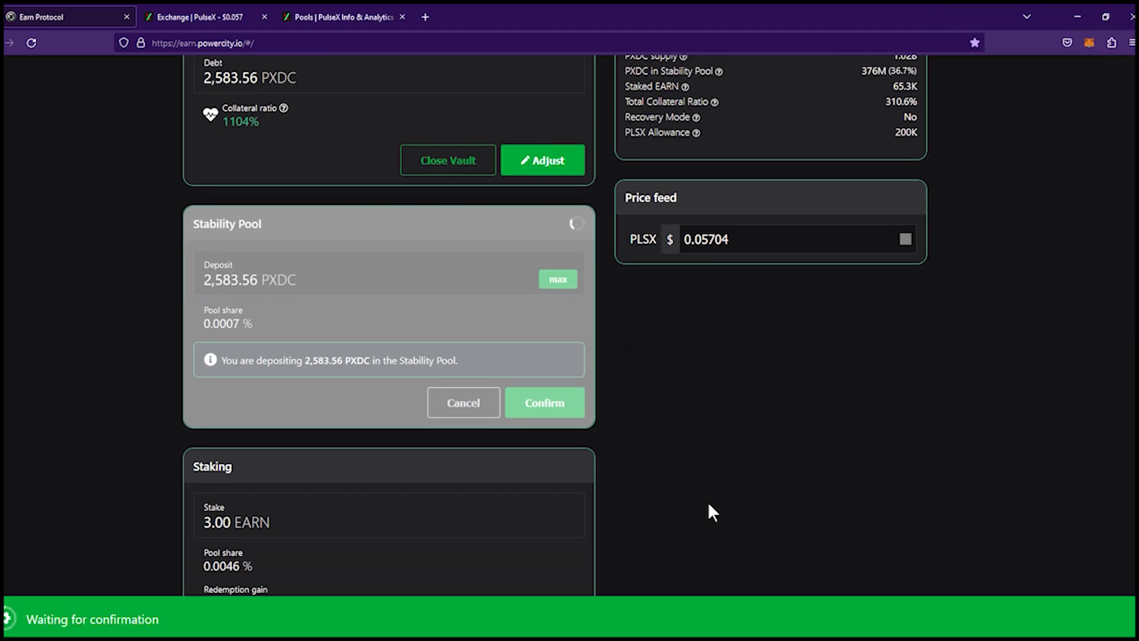
scroll(522, 409, up, 2)
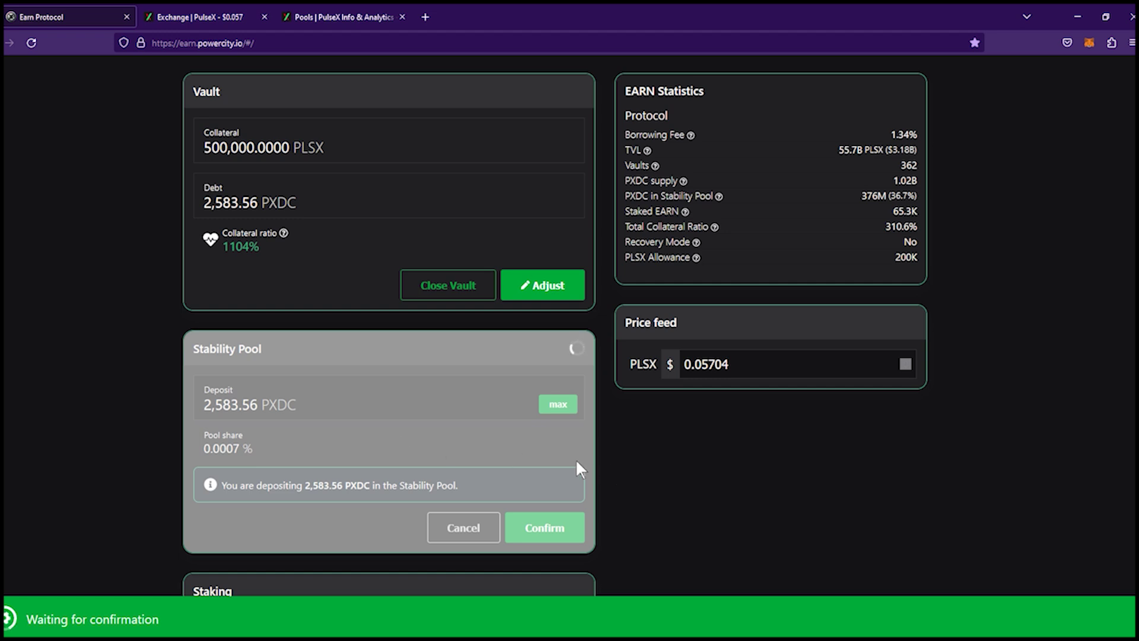
scroll(576, 462, down, 3)
scroll(638, 474, up, 2)
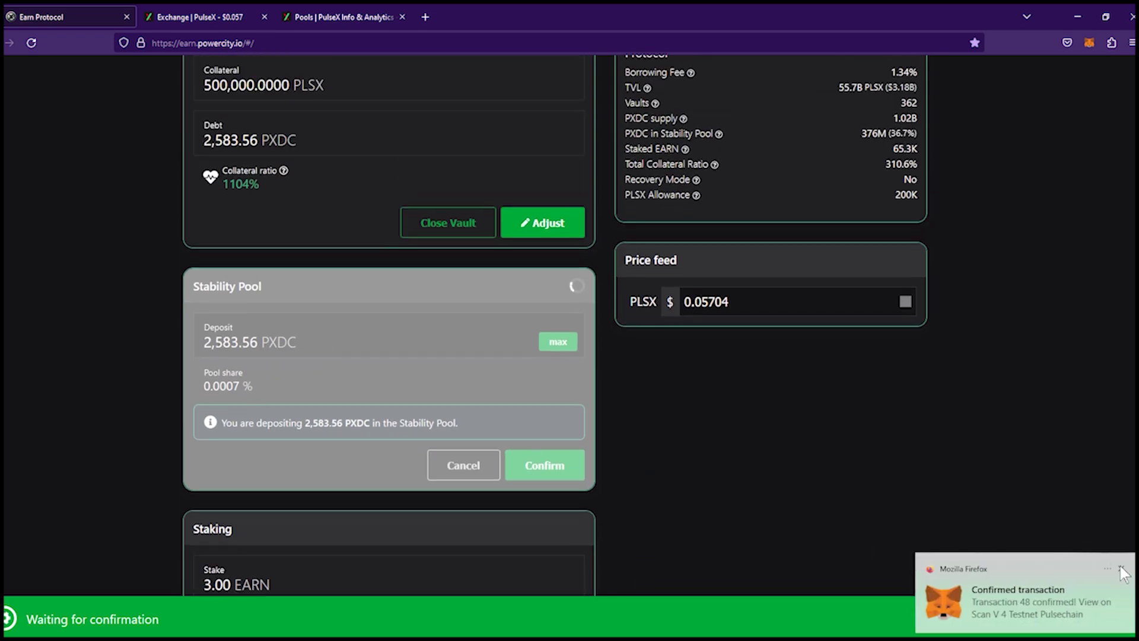
drag(202, 340, 257, 342)
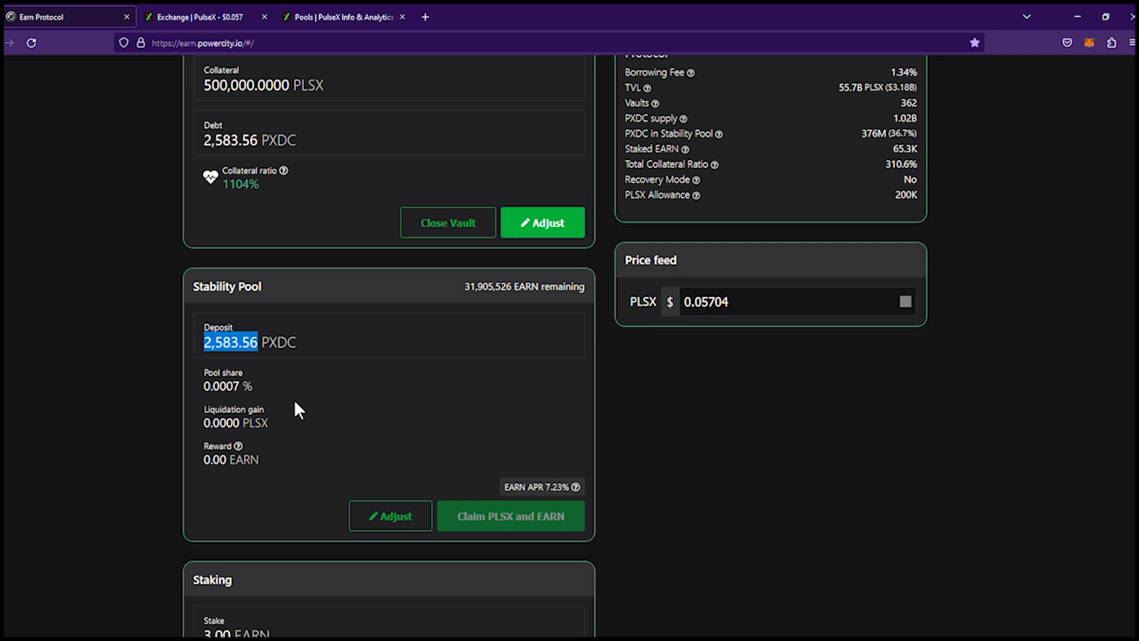
scroll(465, 479, up, 2)
click(133, 454)
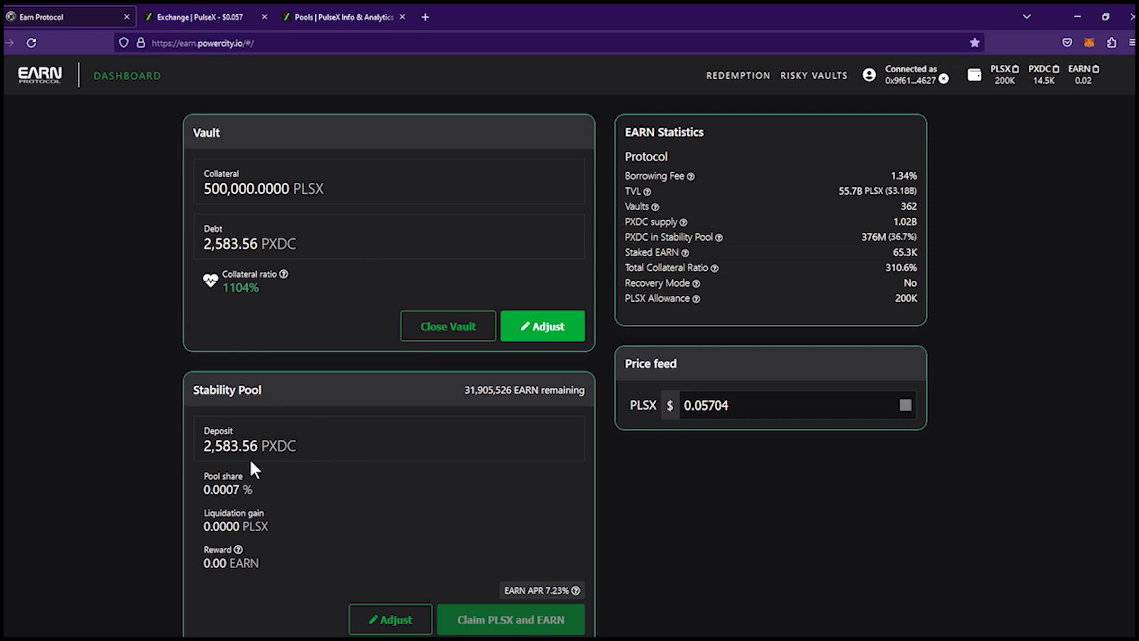
Open the Risky Vaults page and examine the collateral, debt and collateral ratios of the lowest-ranked vaults
click(821, 77)
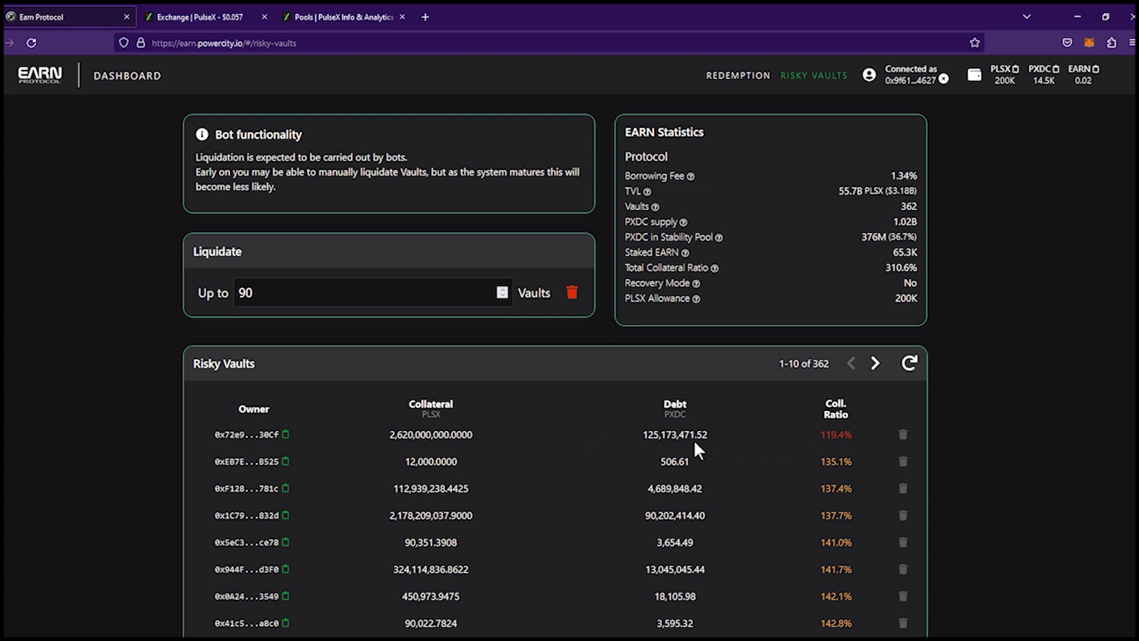
scroll(627, 448, down, 1)
scroll(610, 452, up, 1)
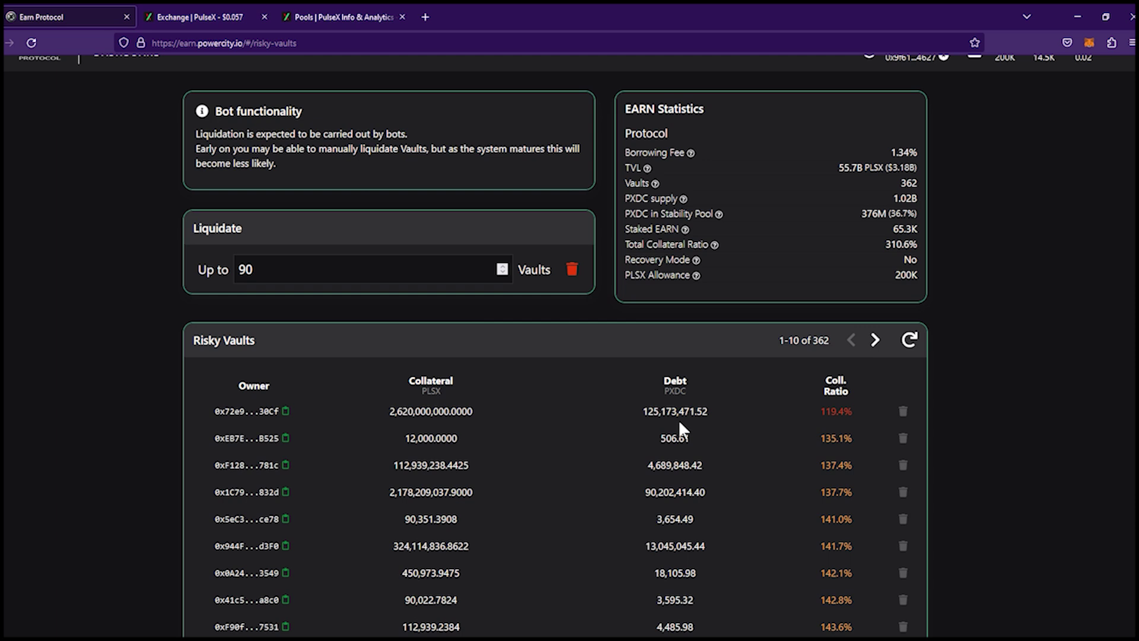
scroll(689, 448, up, 1)
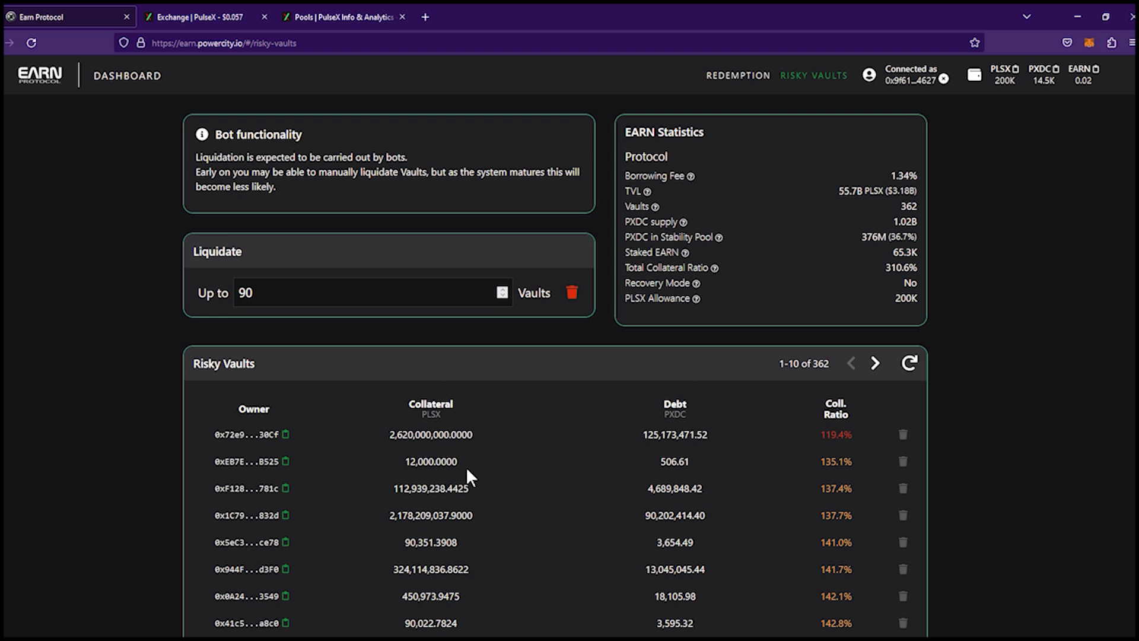
Return to the Earn Protocol dashboard and check the Stability Pool's liquidation gain and EARN reward
click(191, 17)
click(295, 14)
click(70, 24)
click(92, 70)
scroll(231, 338, down, 3)
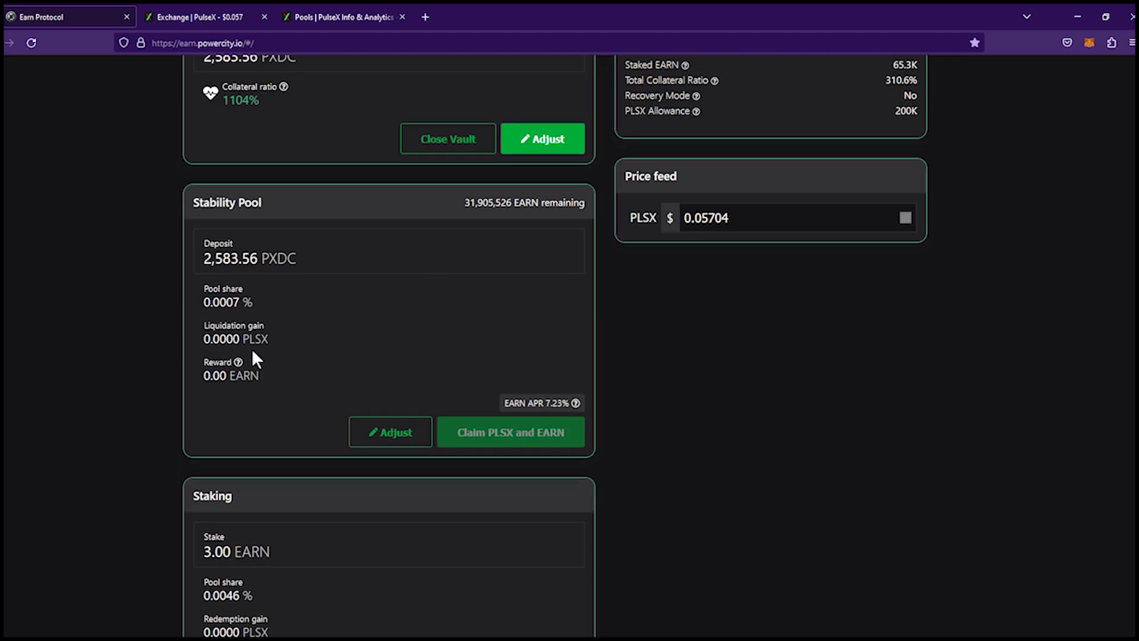
scroll(407, 418, up, 2)
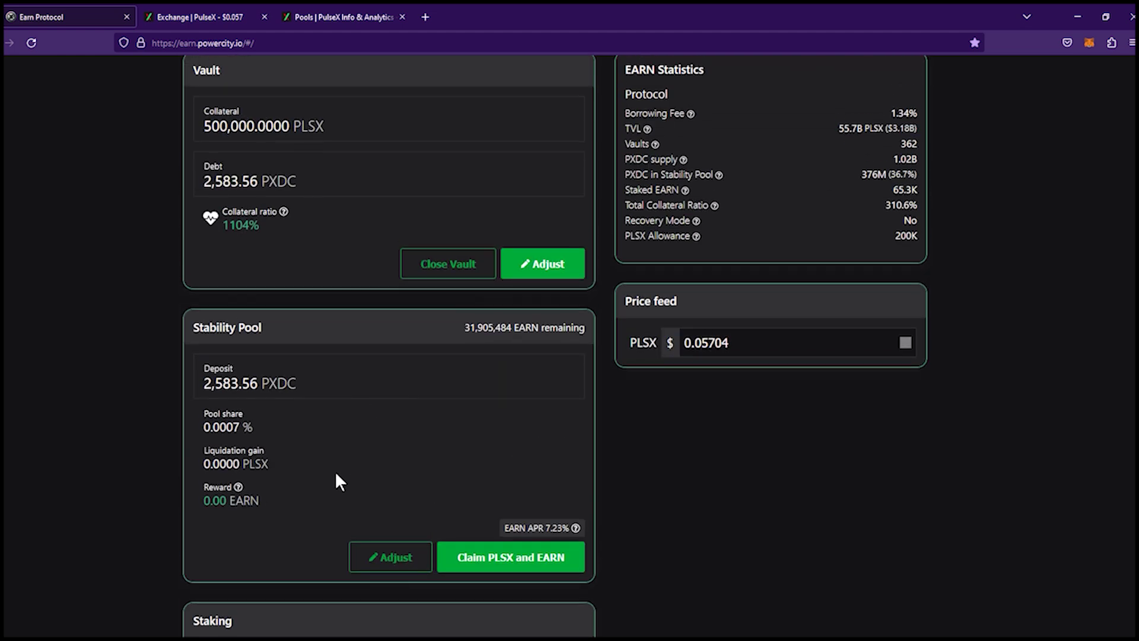
scroll(336, 473, up, 1)
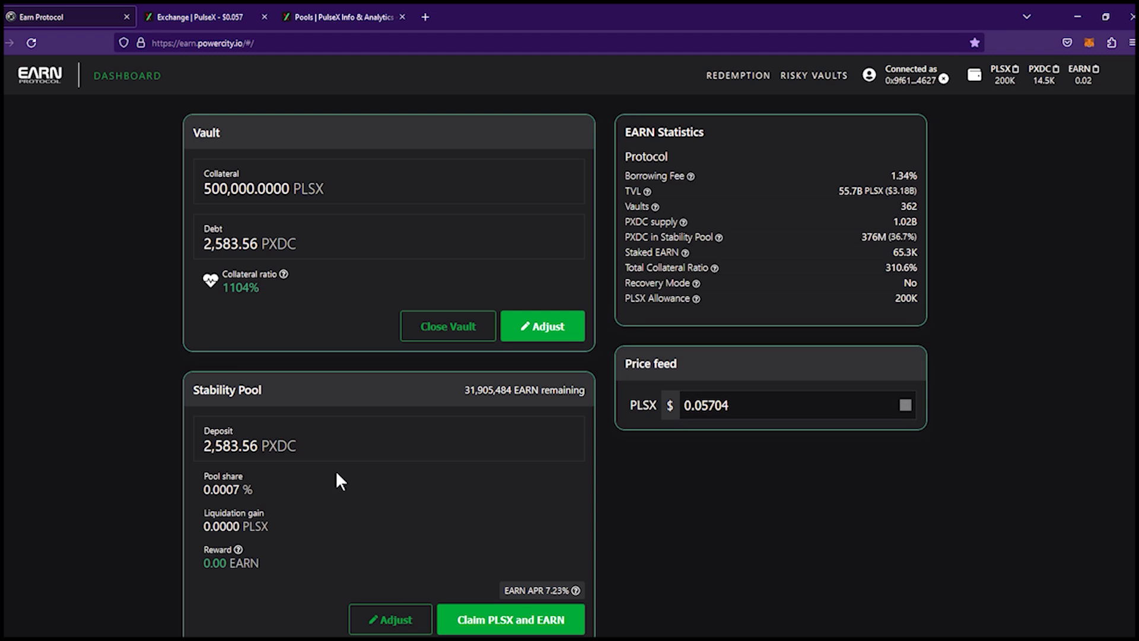
Examine the vault's figures together with the Stability Pool deposit, pool share, rewards and EARN APR
scroll(336, 473, down, 3)
scroll(336, 469, up, 3)
scroll(376, 419, down, 3)
scroll(379, 419, up, 3)
scroll(408, 461, down, 1)
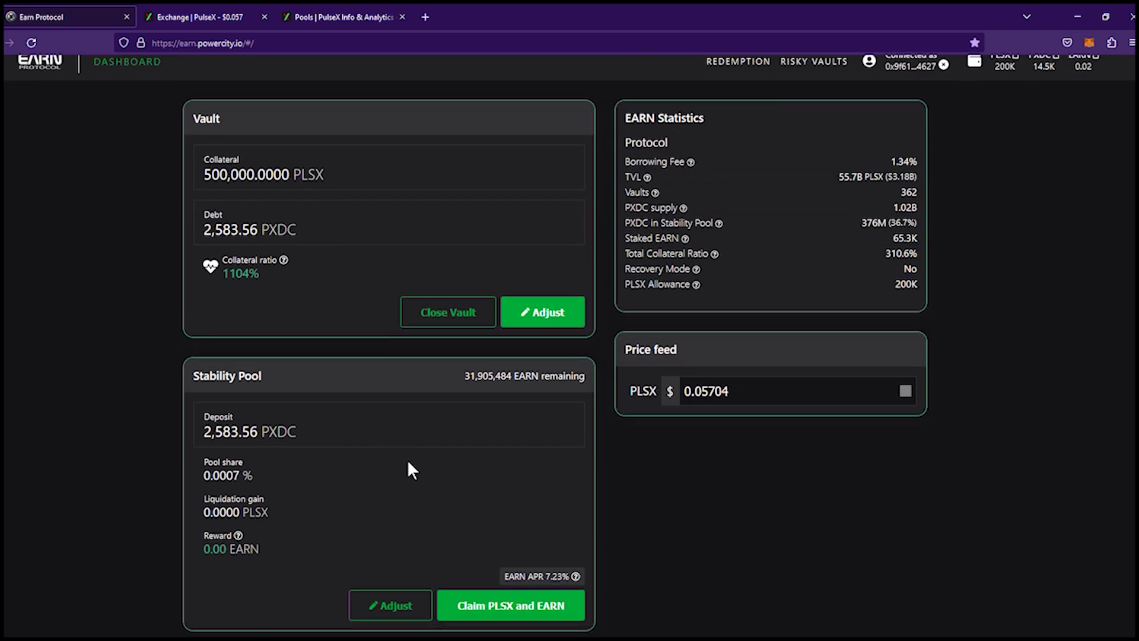
scroll(409, 470, down, 2)
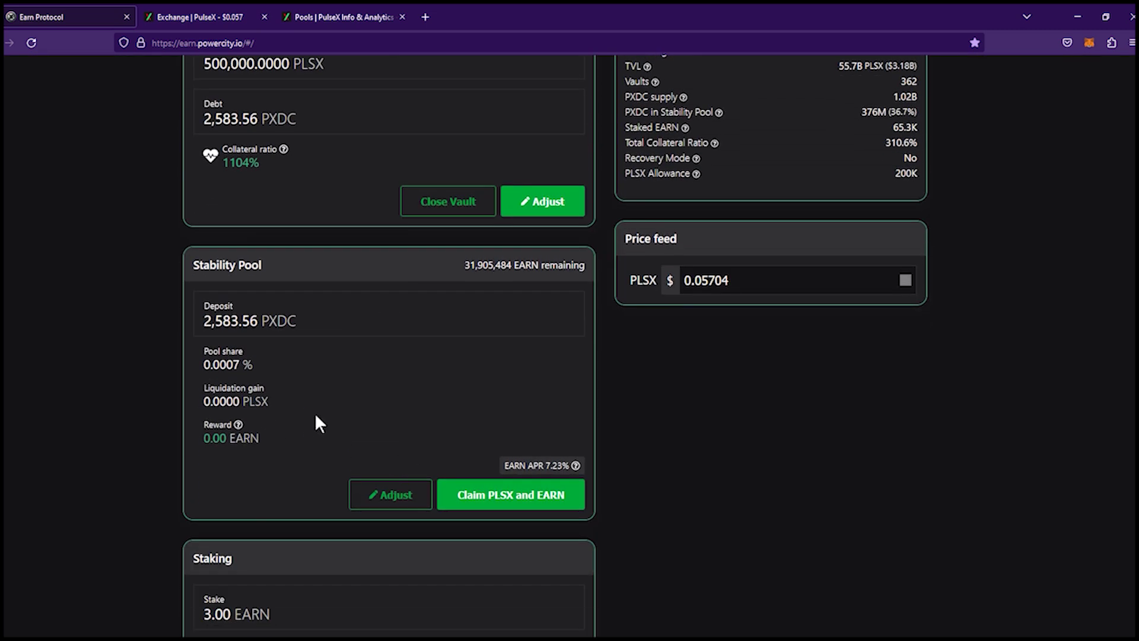
scroll(316, 418, up, 2)
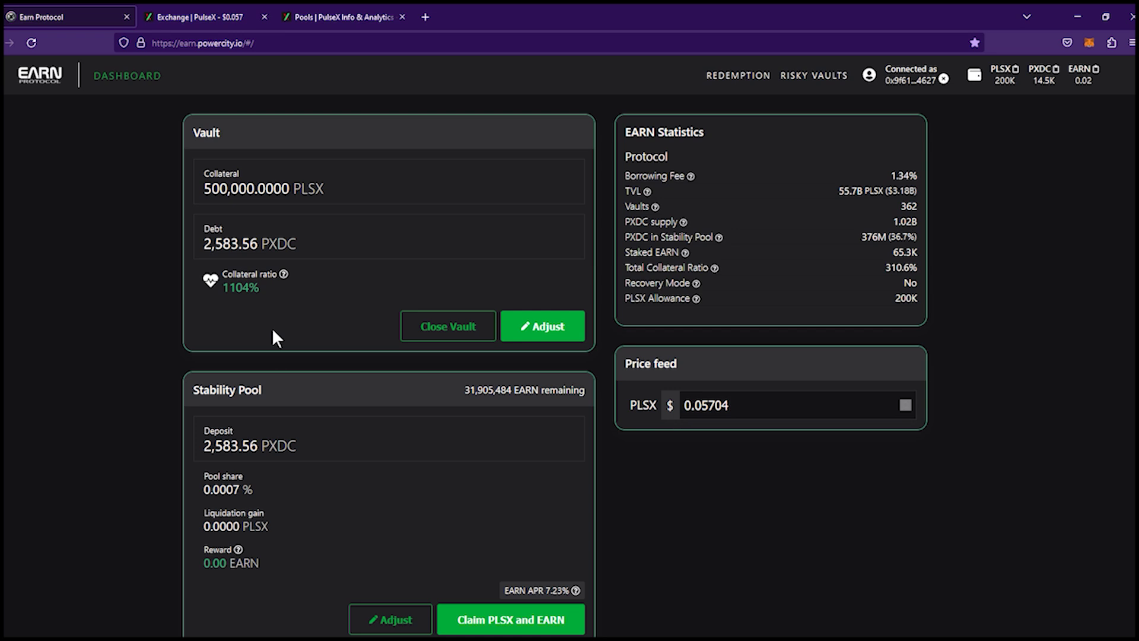
scroll(325, 377, down, 4)
scroll(341, 395, up, 4)
mouse_move(295, 296)
scroll(299, 264, down, 1)
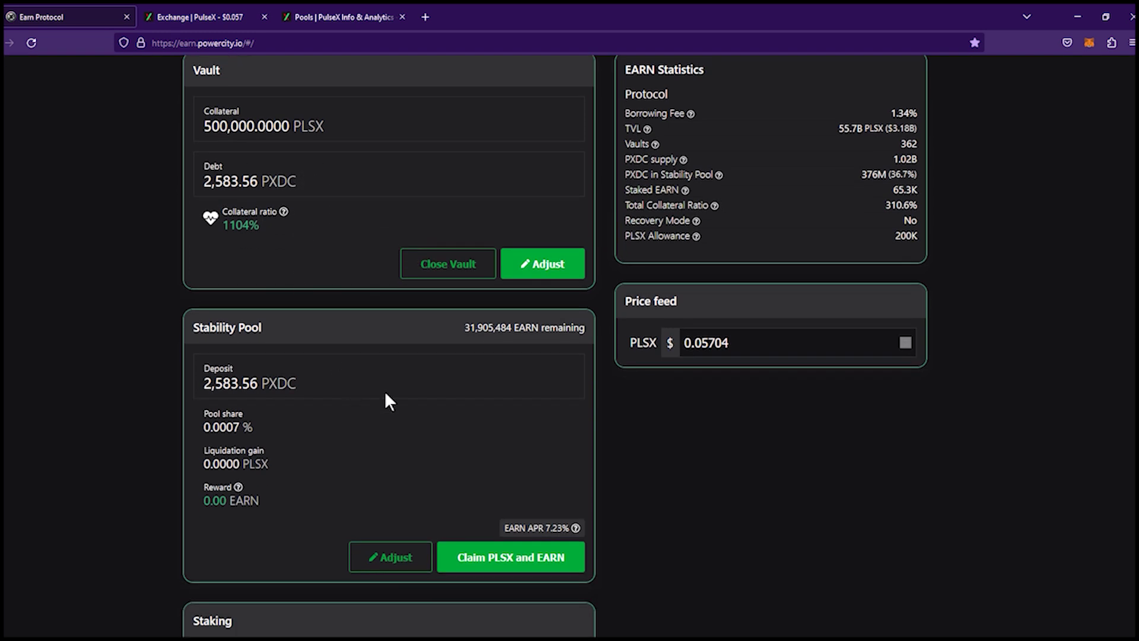
scroll(568, 457, down, 2)
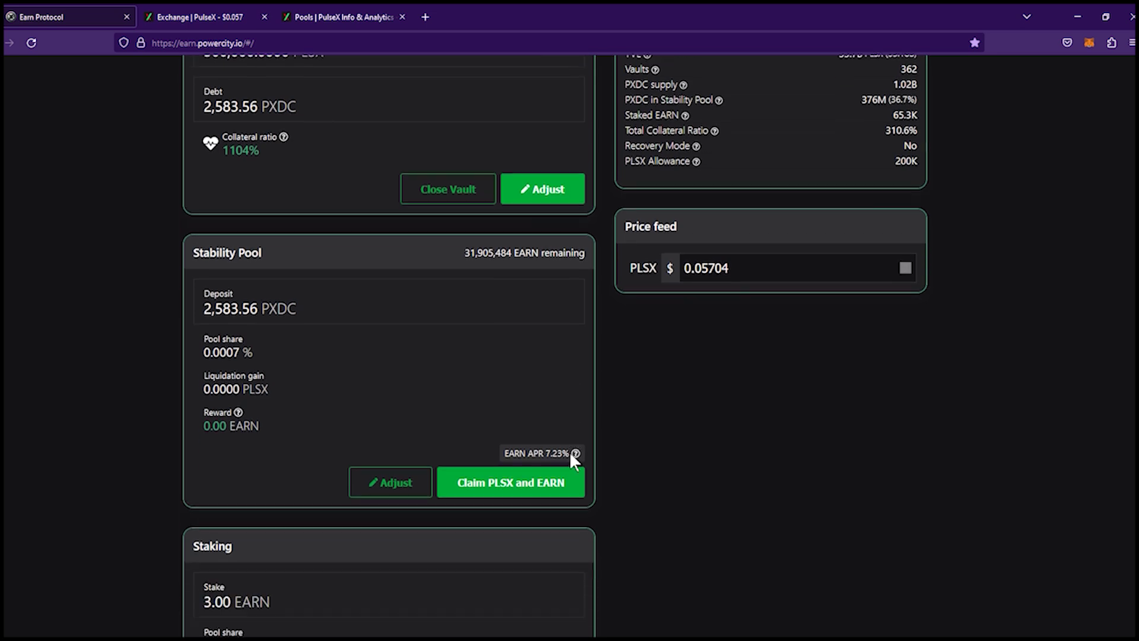
Review the vault's debt, the Stability Pool's liquidation gain and reward, and the redemption and issuance gains from staking
scroll(563, 463, up, 2)
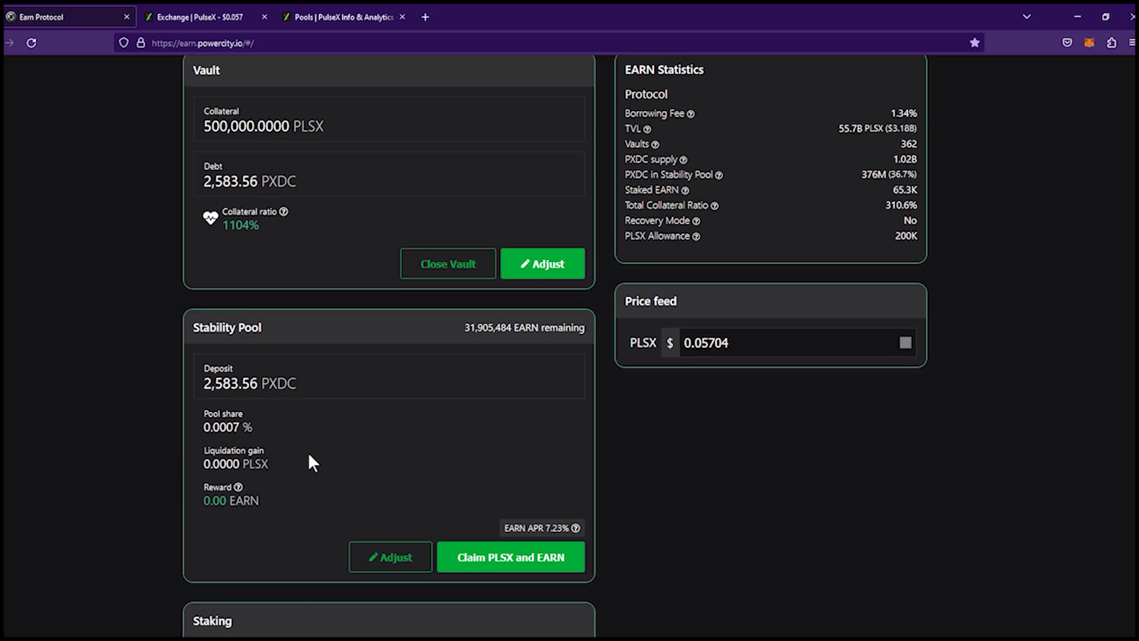
scroll(315, 438, up, 1)
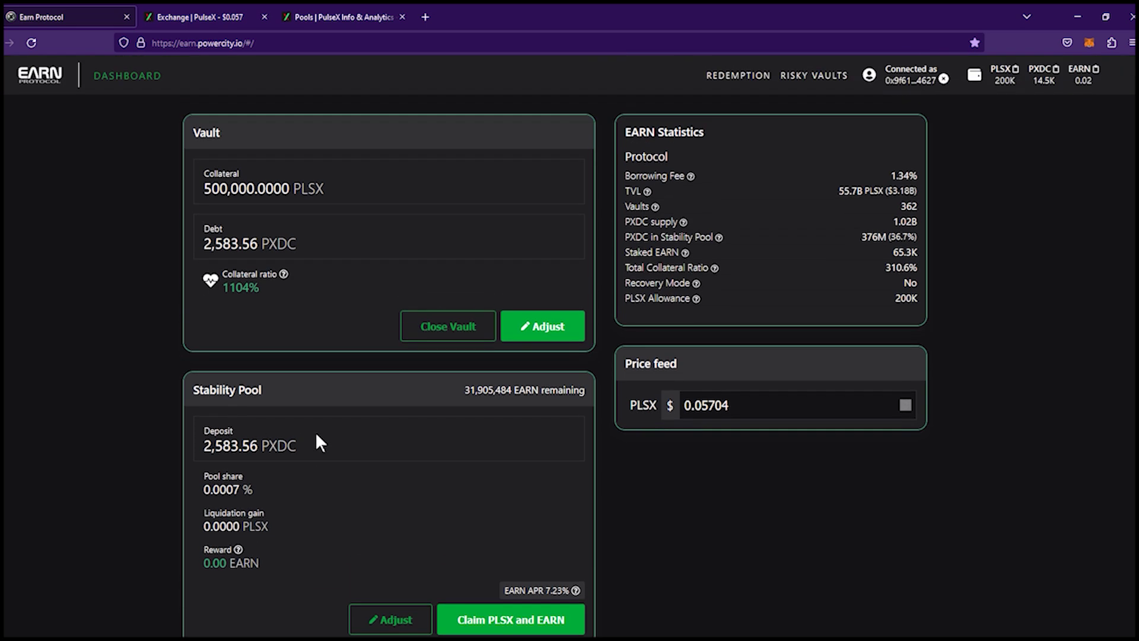
scroll(315, 437, down, 2)
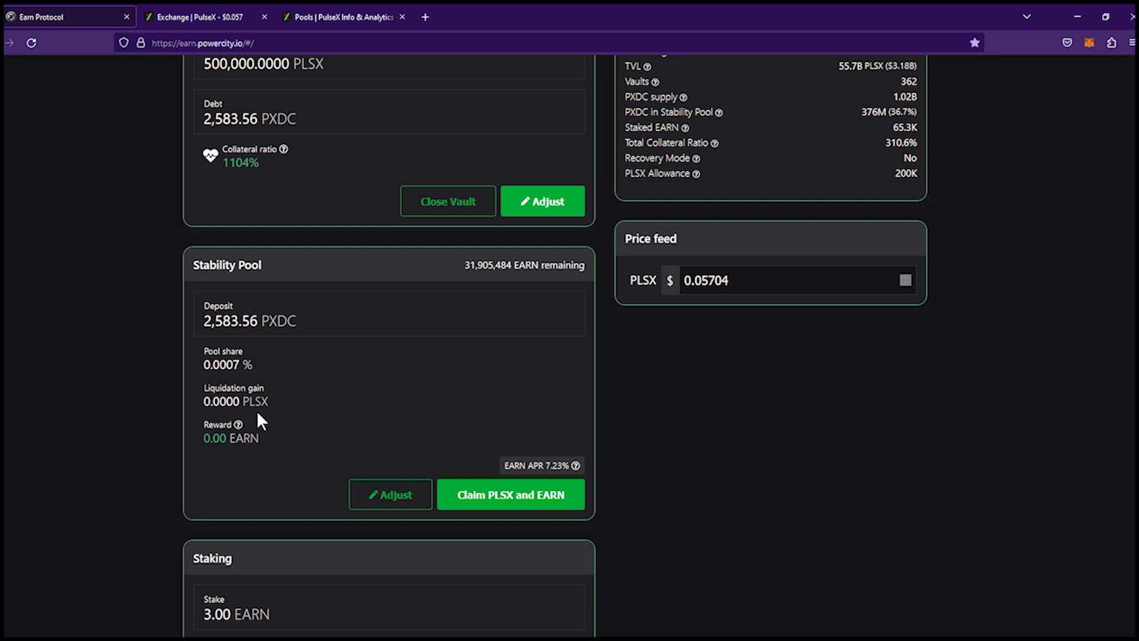
scroll(257, 414, up, 2)
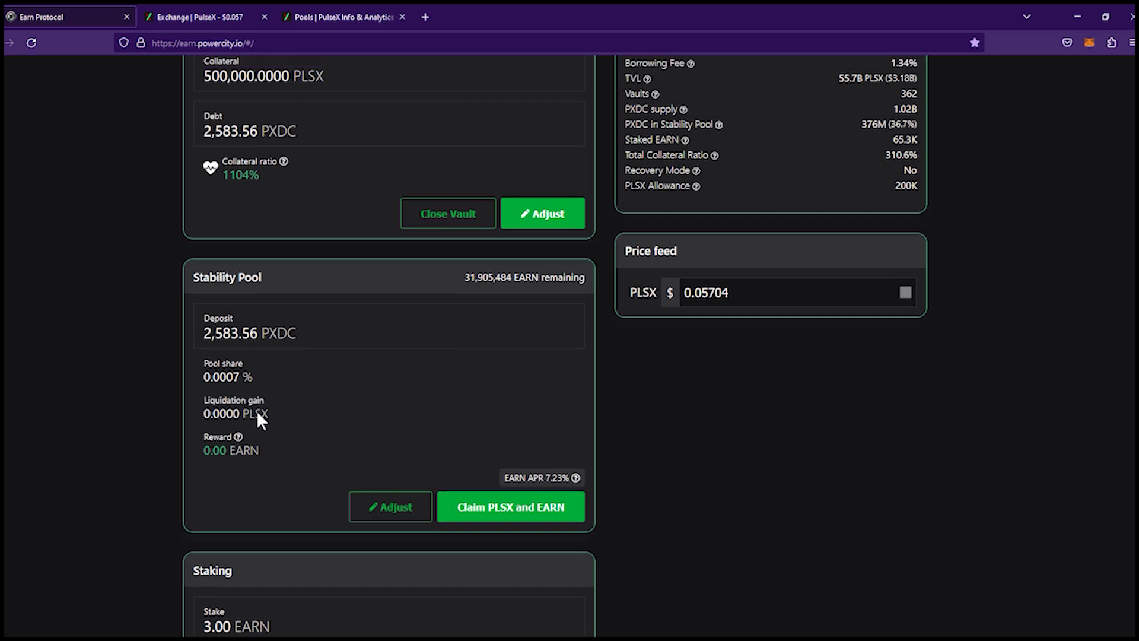
scroll(258, 416, down, 3)
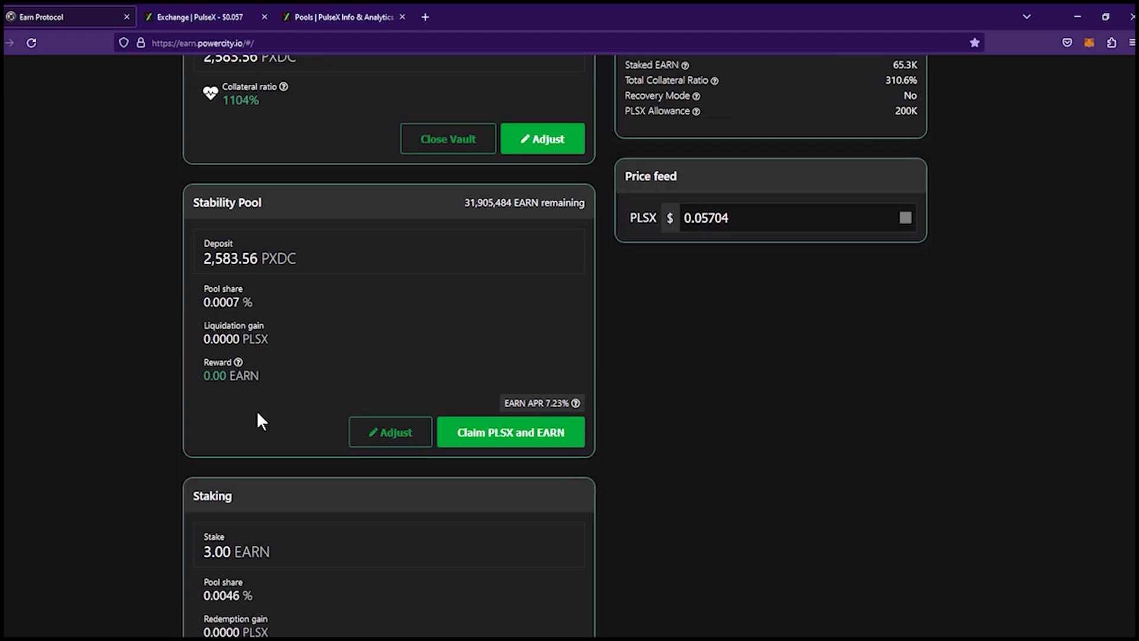
scroll(258, 415, down, 2)
scroll(257, 413, up, 3)
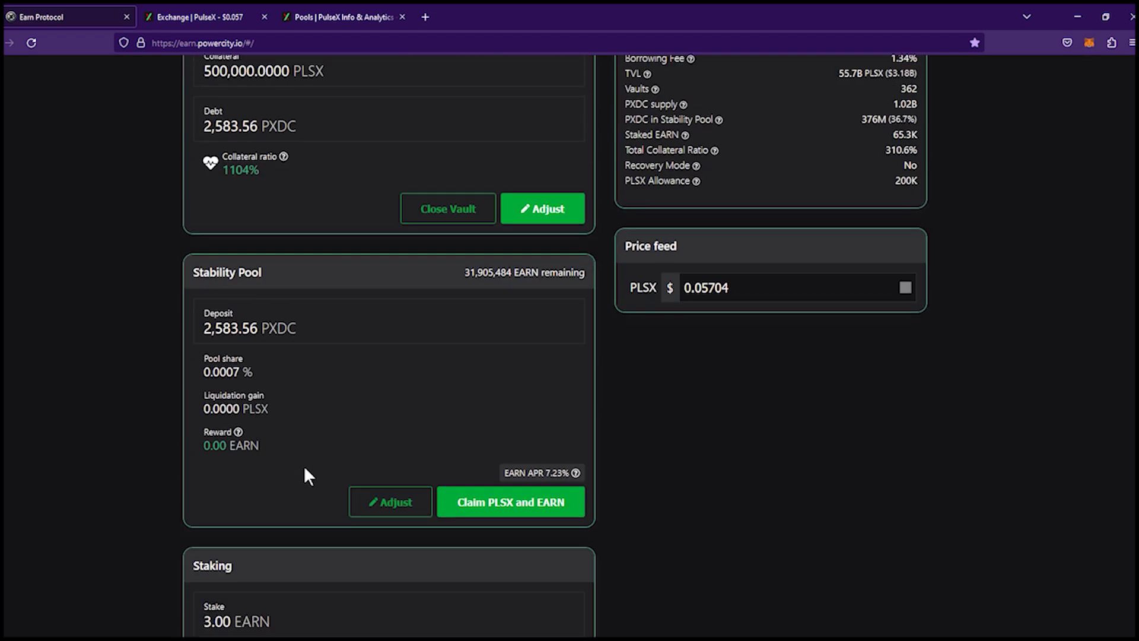
scroll(285, 467, down, 3)
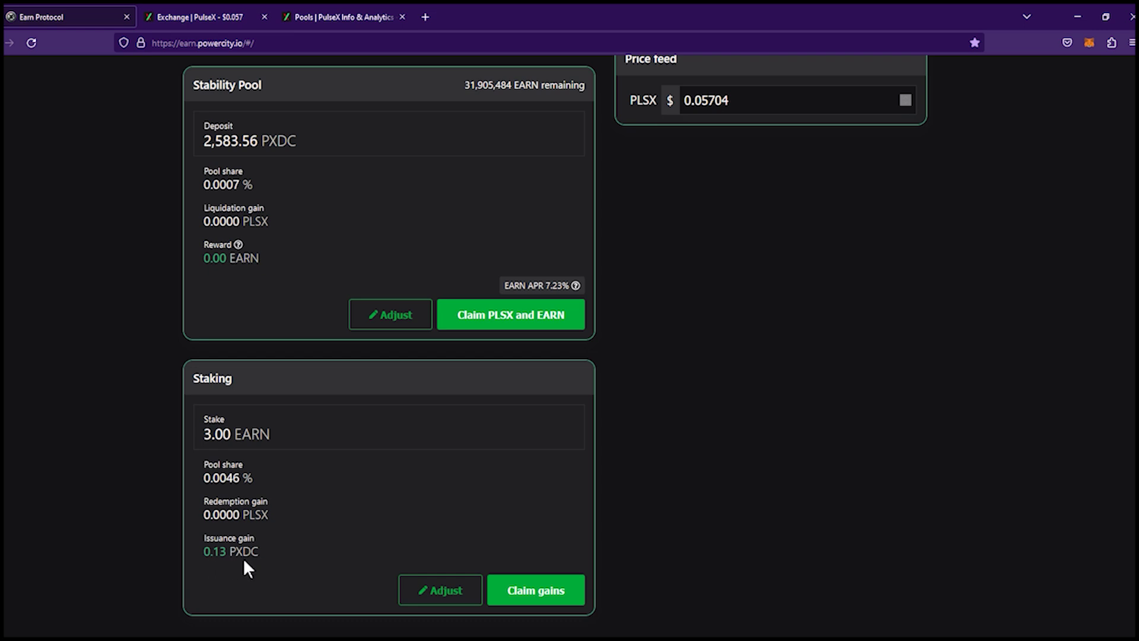
scroll(244, 560, up, 5)
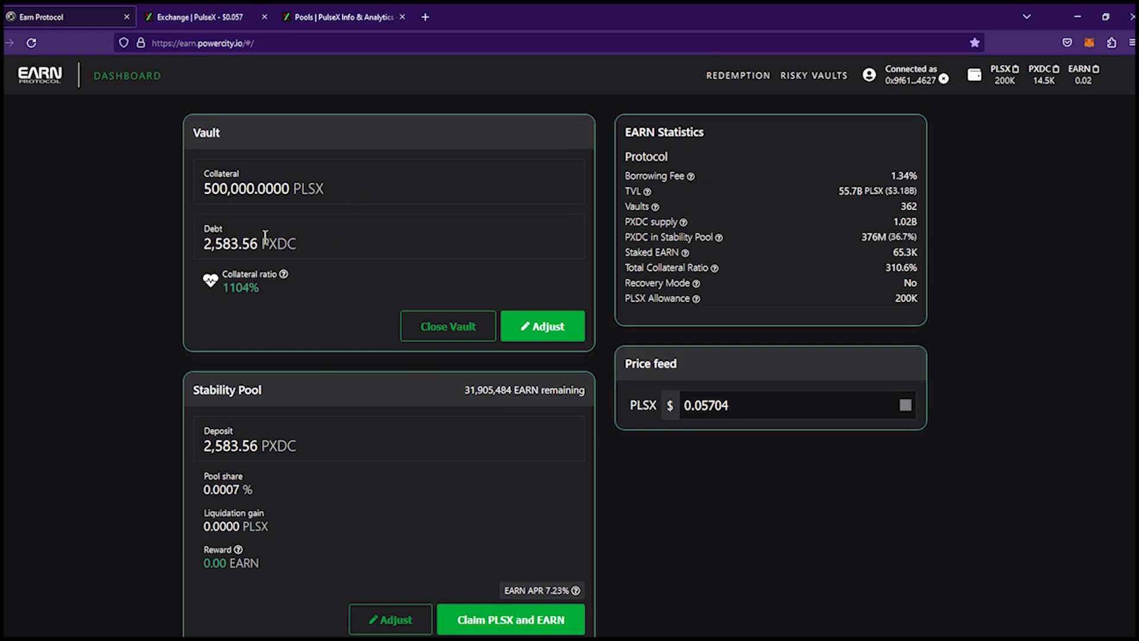
Examine the collateral ratios on the Risky Vaults page, with a brief look at the PulseX exchange and pools pages
click(811, 75)
scroll(625, 394, down, 2)
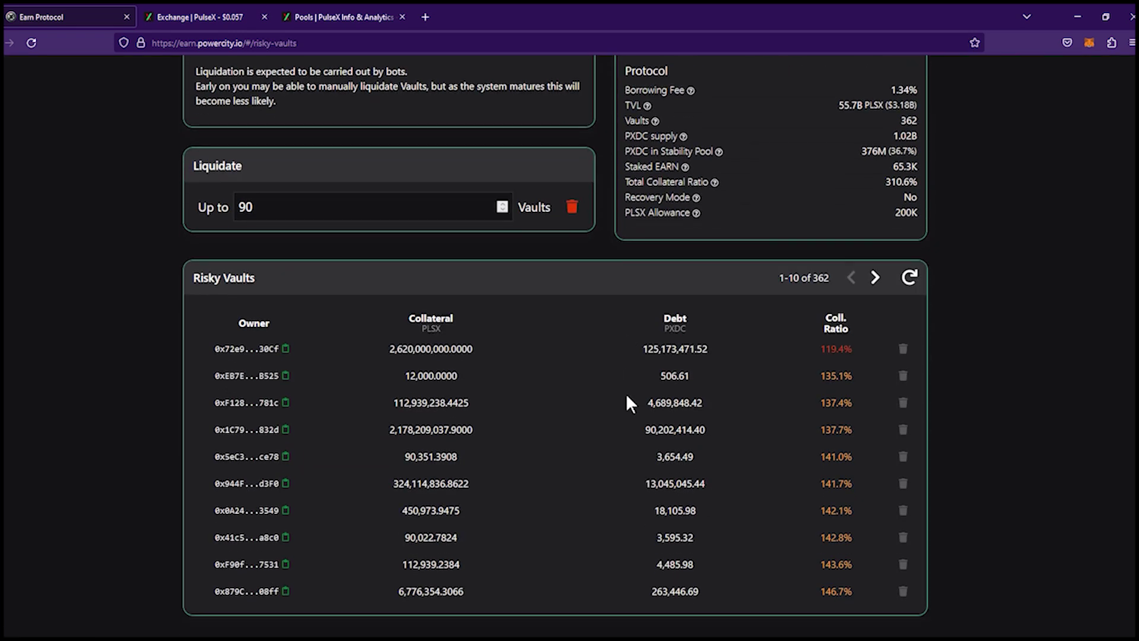
scroll(534, 362, up, 2)
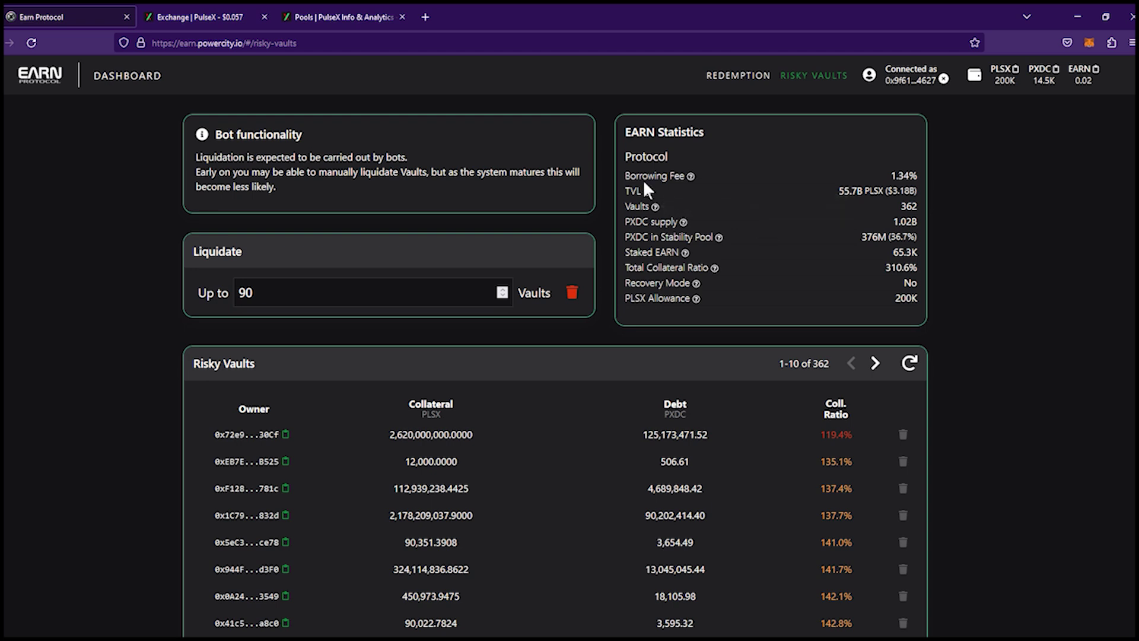
click(196, 16)
click(287, 12)
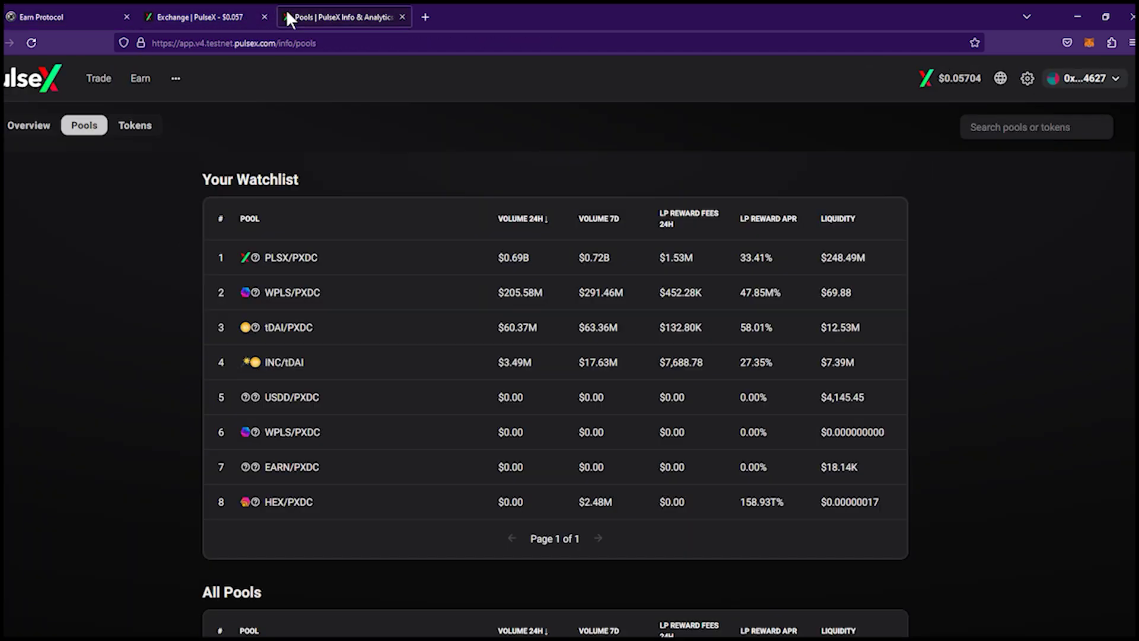
click(44, 16)
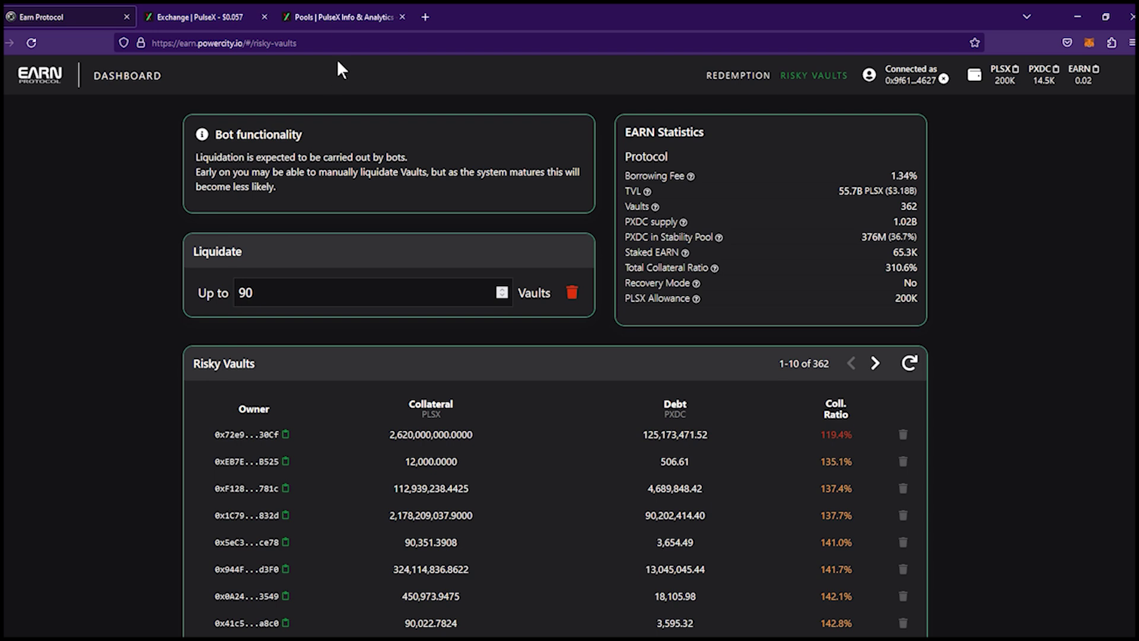
scroll(269, 318, down, 2)
scroll(91, 102, up, 2)
Return to the Earn Protocol dashboard and check the staking gains, the Stability Pool figures and the PLSX price feed
click(127, 75)
scroll(338, 325, down, 5)
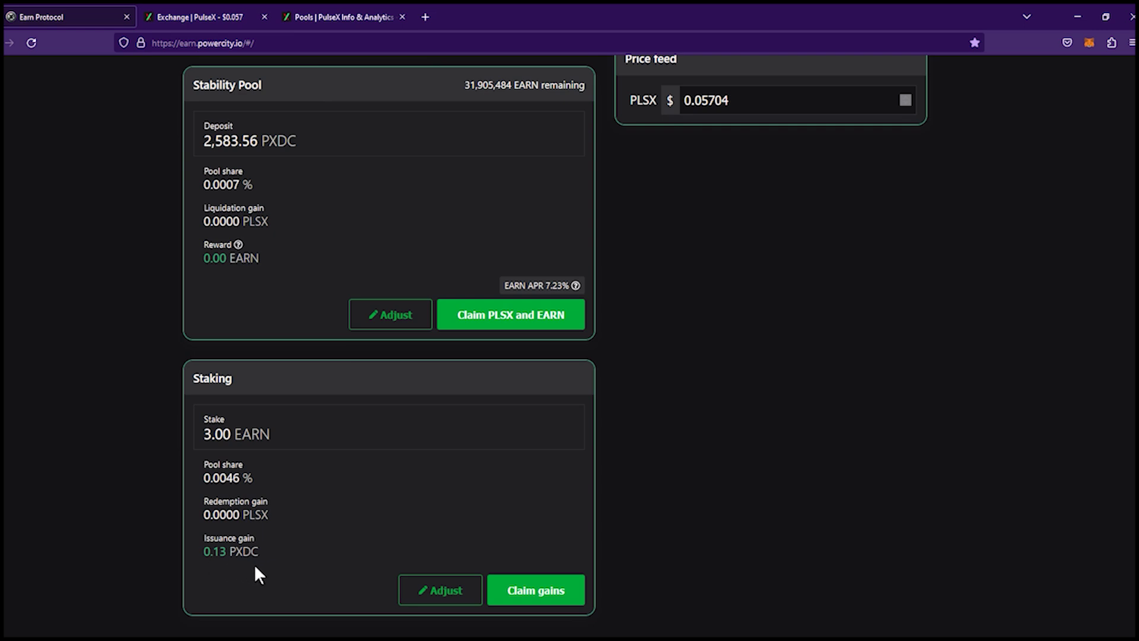
scroll(362, 578, up, 3)
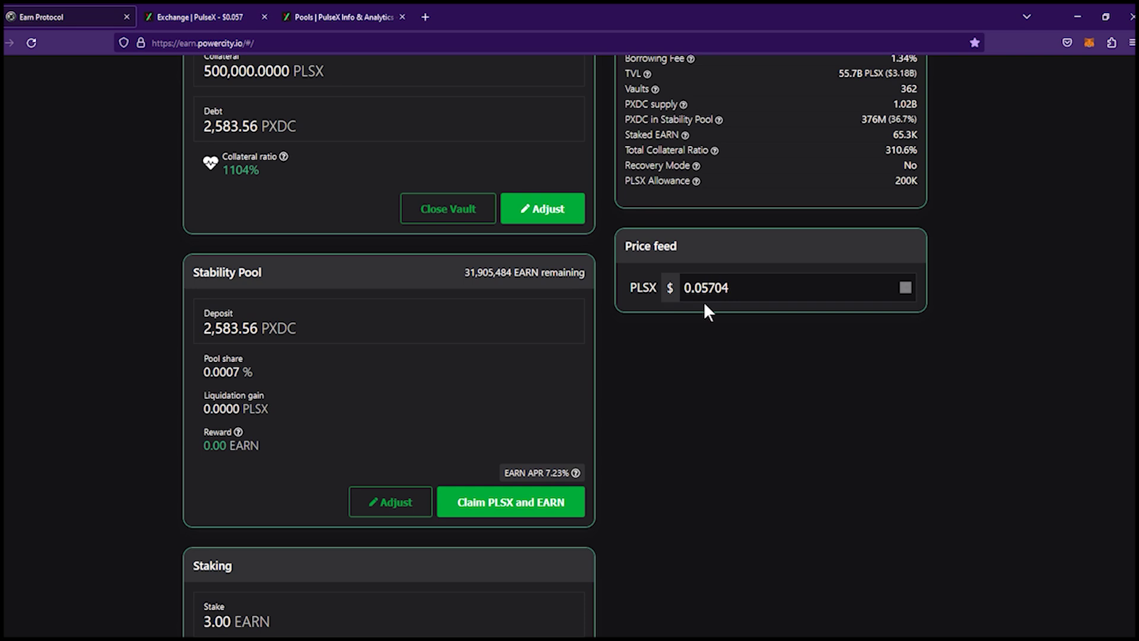
scroll(358, 237, down, 3)
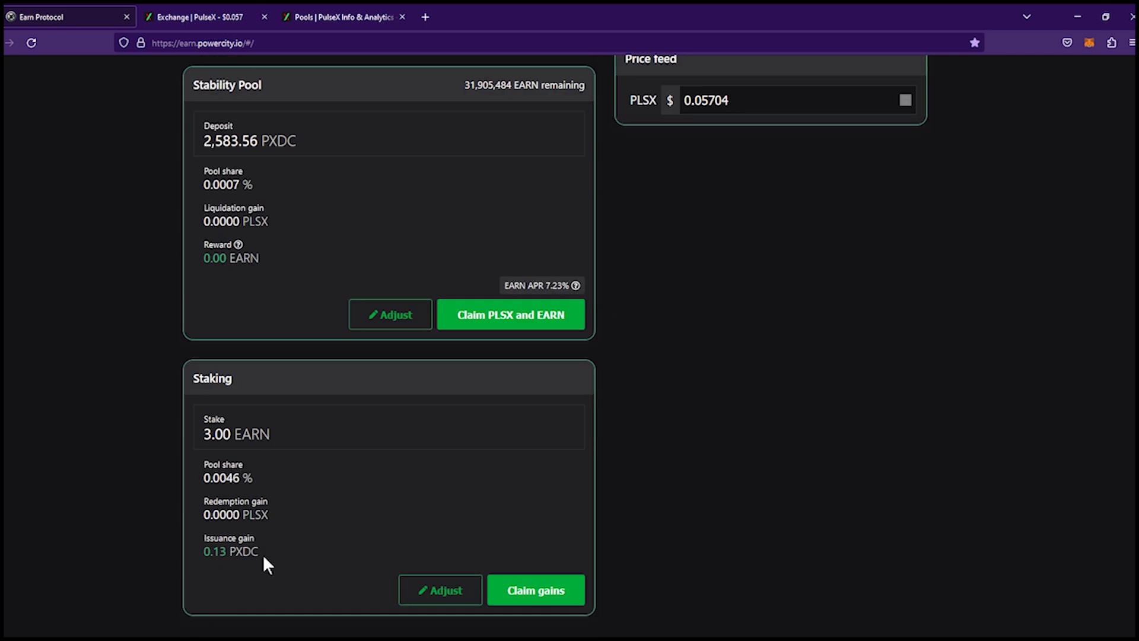
scroll(354, 520, up, 4)
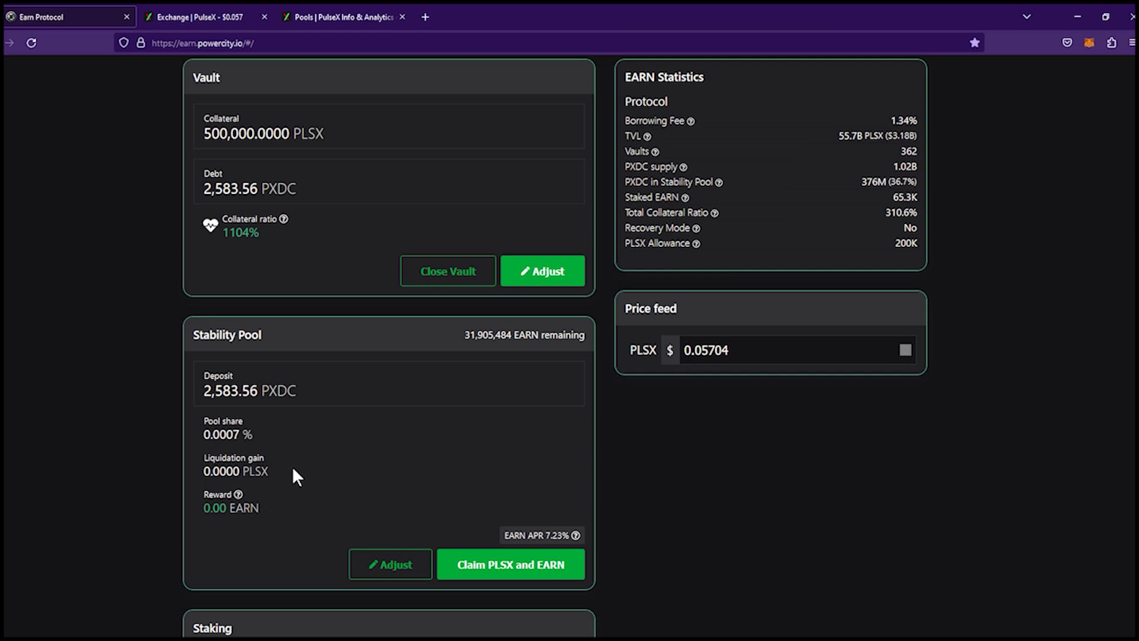
scroll(282, 529, up, 1)
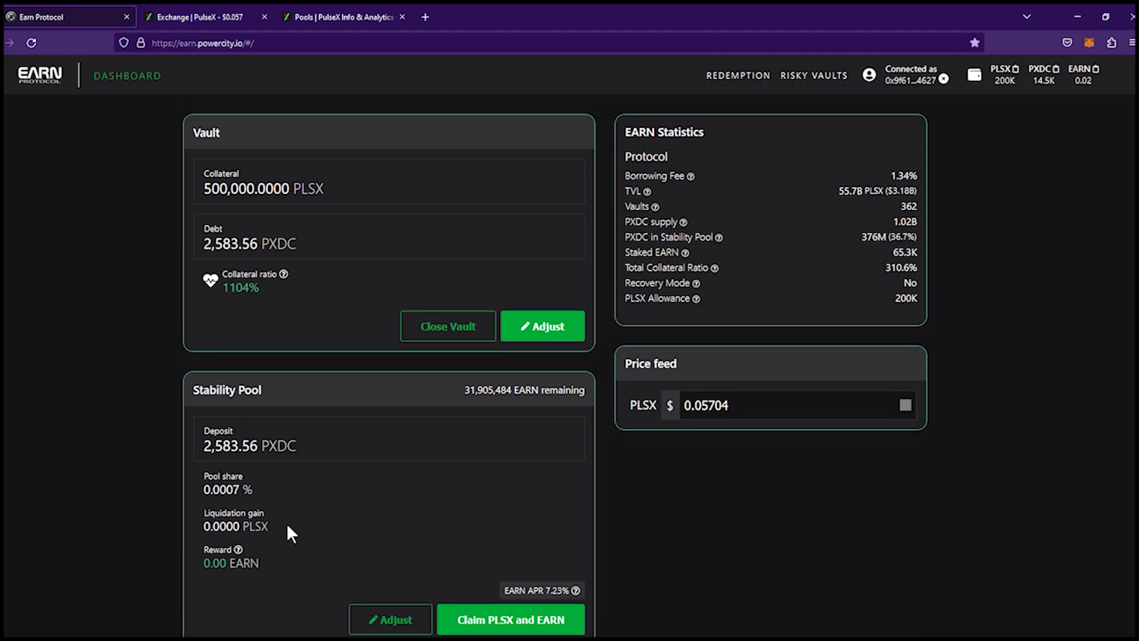
Compare the vault's collateral and debt with the Stability Pool deposit and the EARN stake
scroll(336, 510, down, 5)
scroll(336, 511, up, 5)
scroll(478, 475, down, 4)
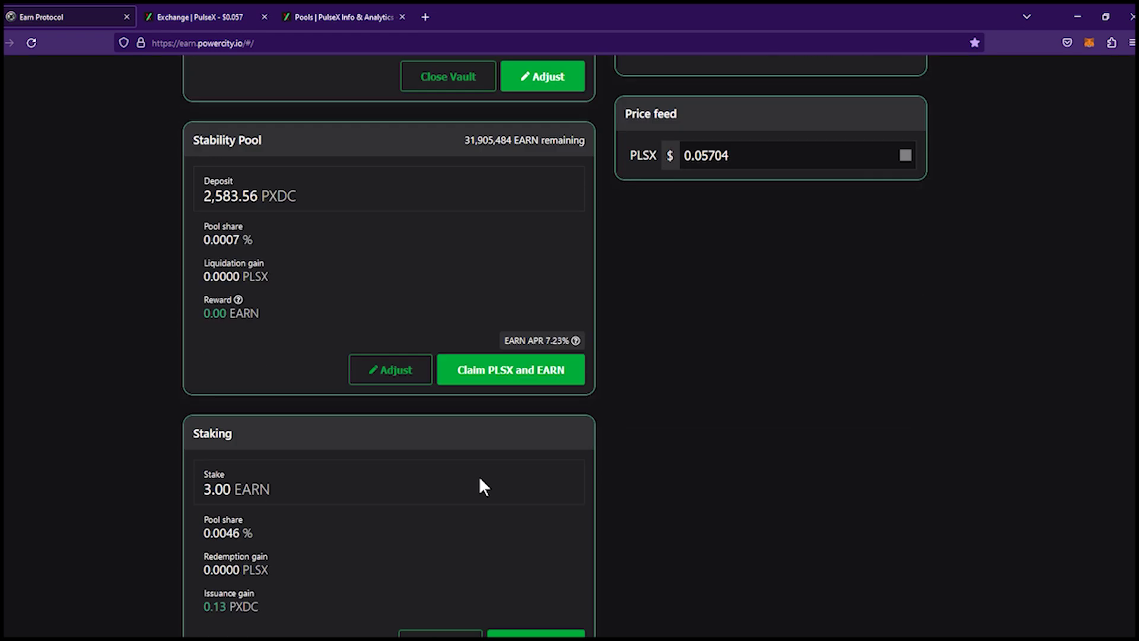
scroll(415, 451, up, 3)
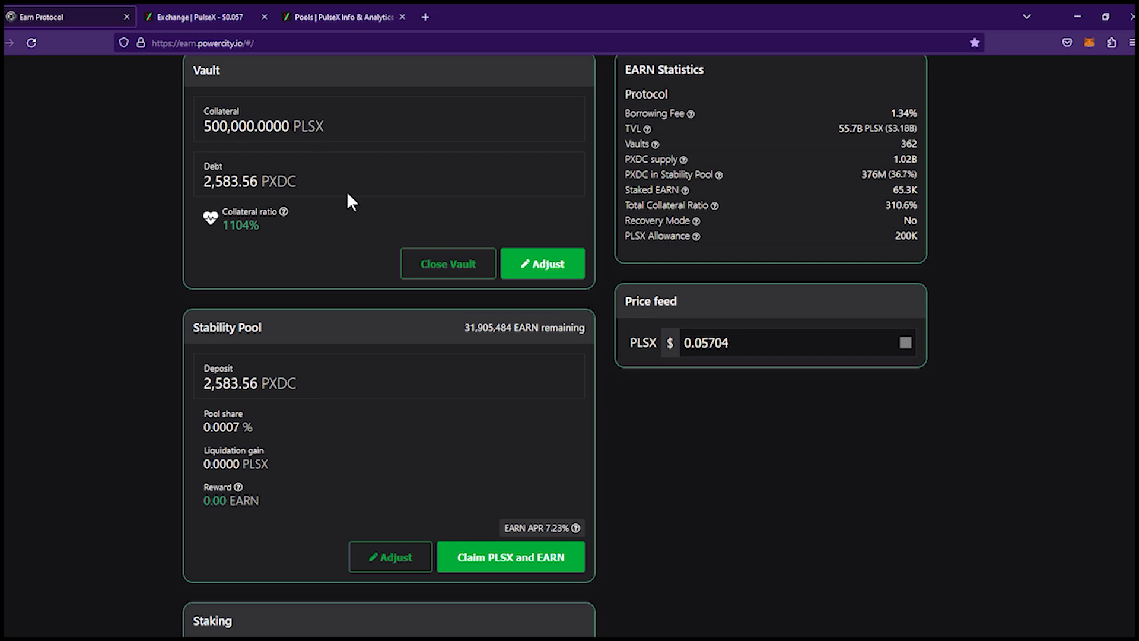
scroll(440, 373, up, 2)
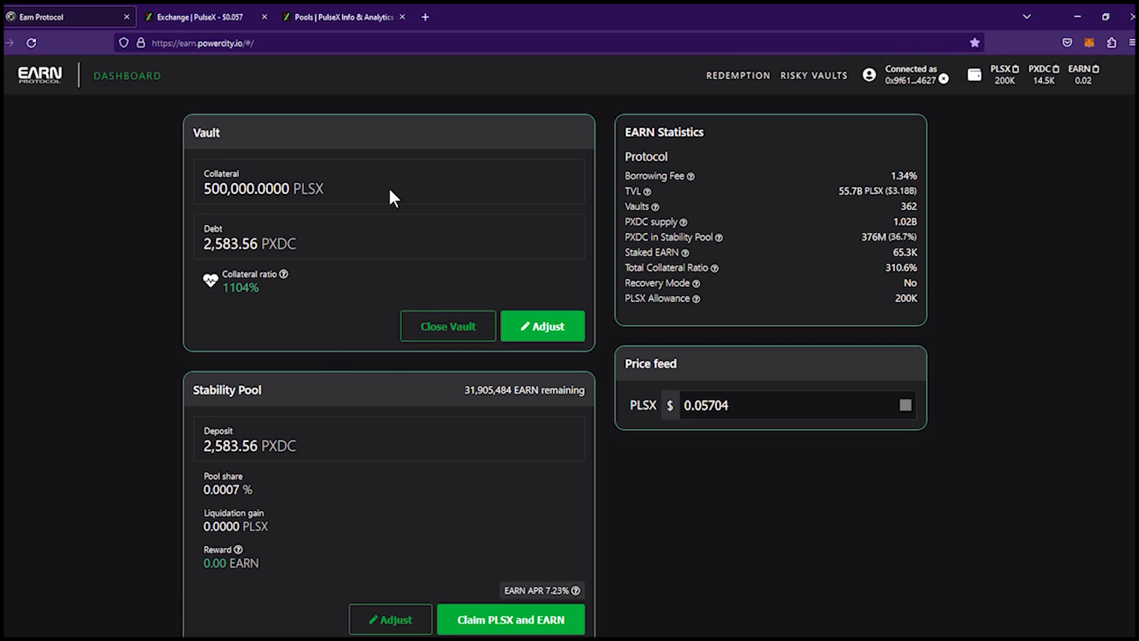
scroll(433, 325, down, 5)
scroll(693, 454, up, 5)
scroll(653, 482, down, 2)
scroll(653, 494, up, 3)
scroll(532, 439, down, 2)
scroll(531, 439, up, 2)
Reduce the Stability Pool deposit amount to 258 PXDC
scroll(270, 498, down, 2)
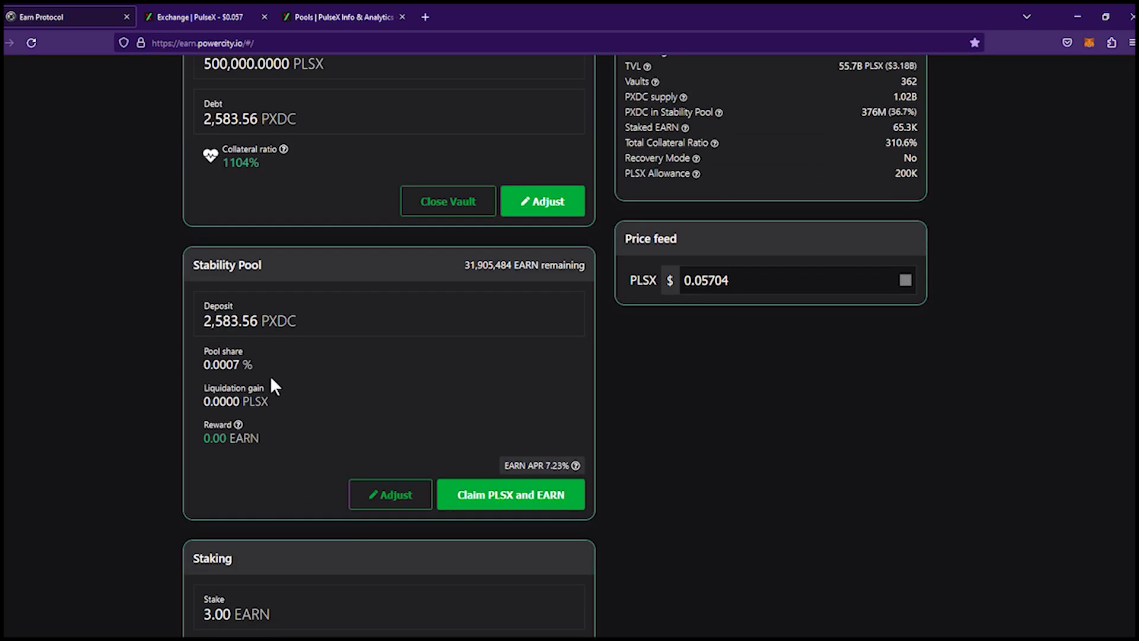
click(392, 503)
drag(231, 321, 288, 324)
click(288, 324)
text(0)
key(BackSpace)
key(BackSpace)
key(BackSpace)
key(BackSpace)
key(BackSpace)
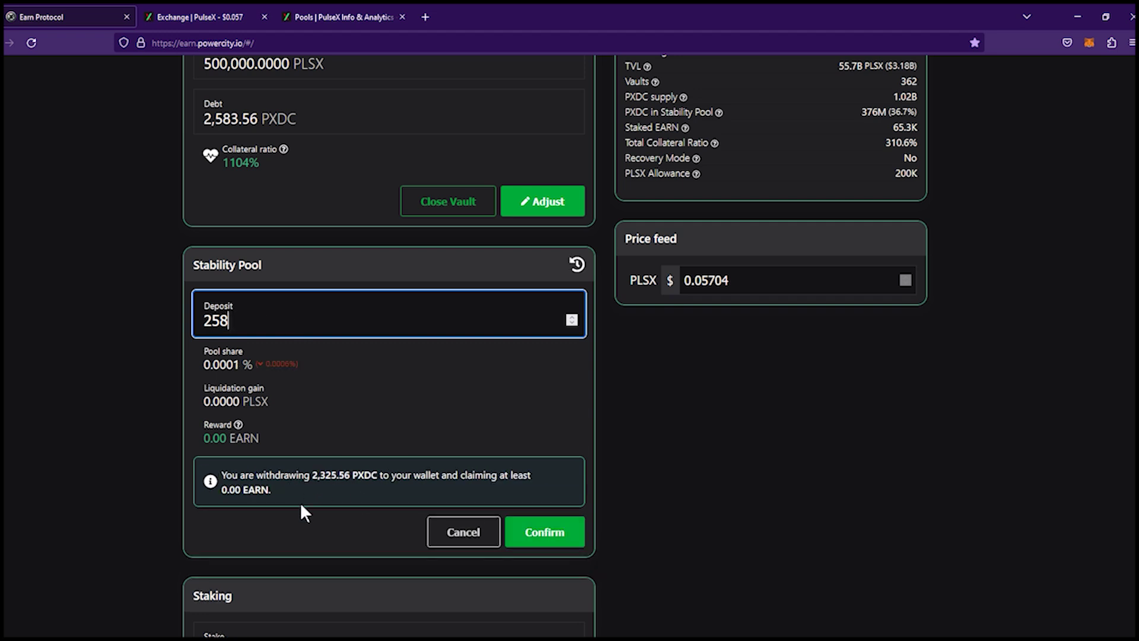
Submit the Stability Pool withdrawal, approve the transaction in MetaMask, and wait for it to complete
click(543, 532)
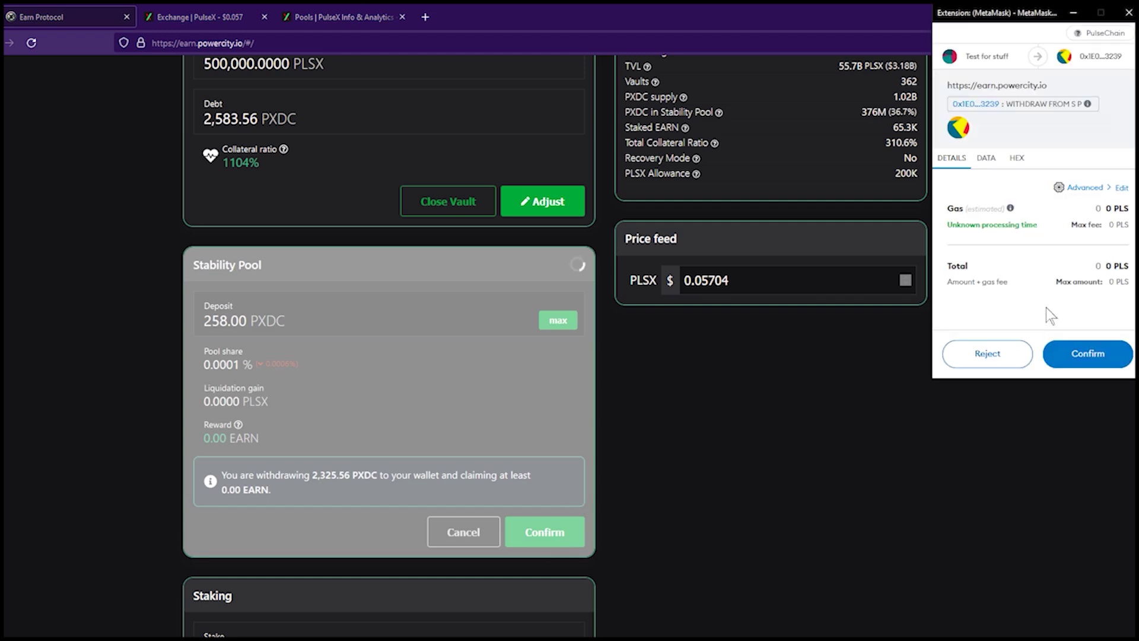
click(1115, 356)
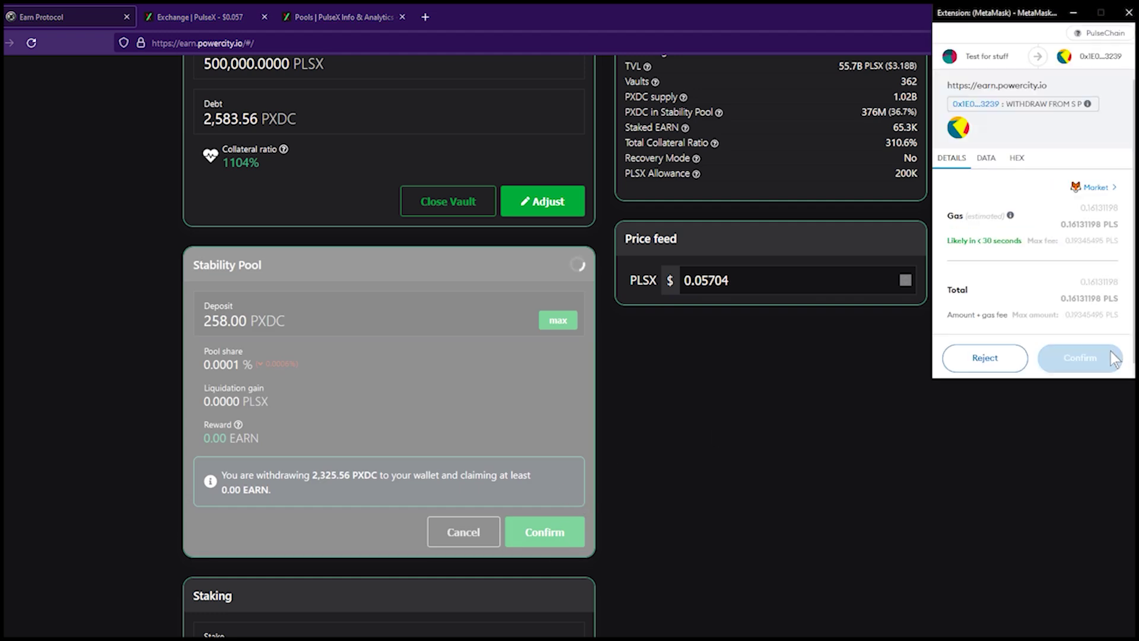
click(1107, 358)
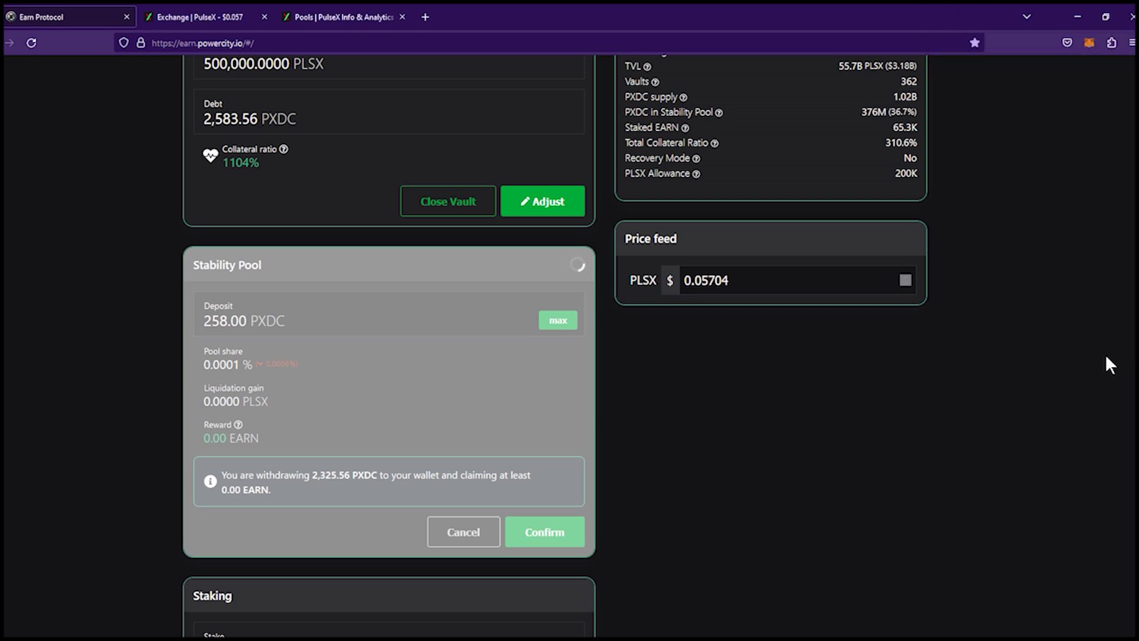
scroll(587, 490, up, 2)
scroll(586, 484, up, 1)
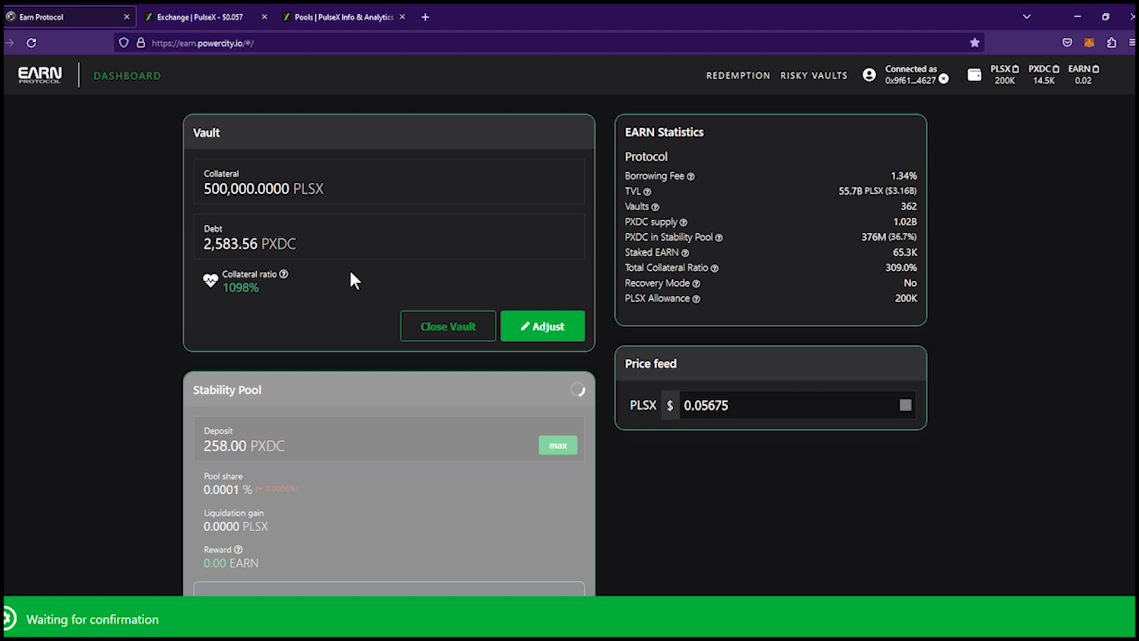
mouse_move(688, 220)
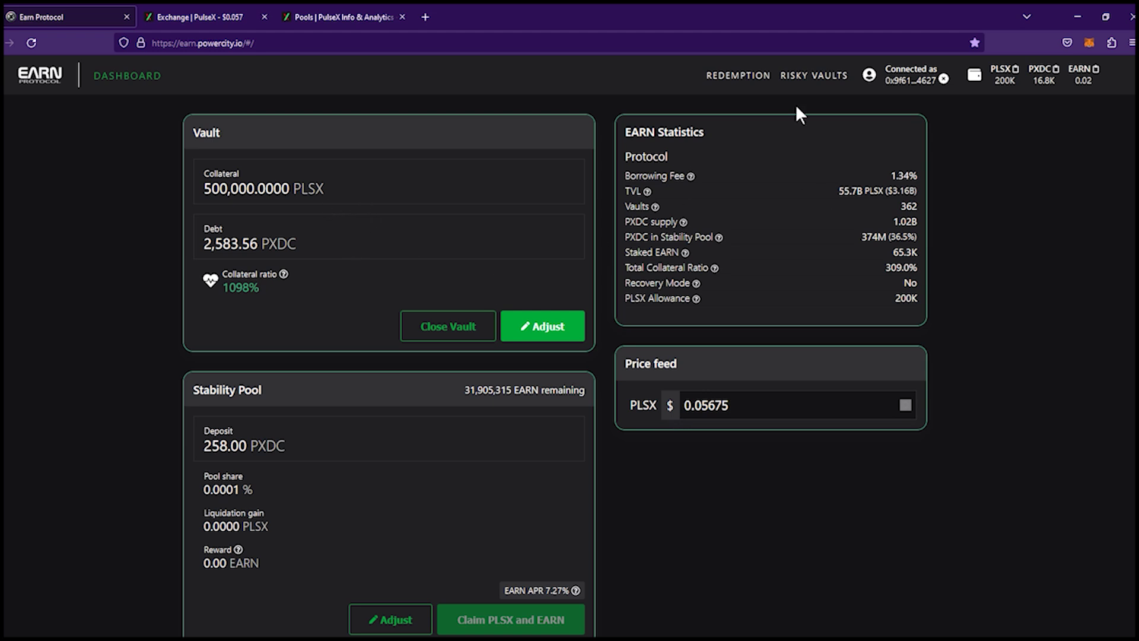
Try to liquidate up to 90 vaults from the Risky Vaults page and check the lowest collateral ratios
click(789, 76)
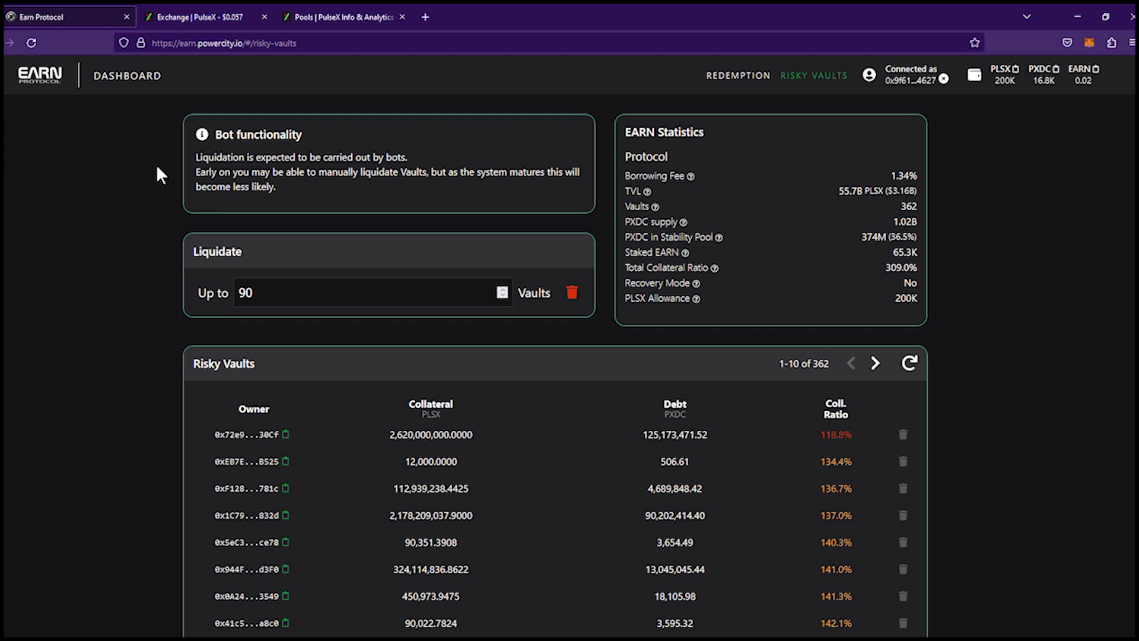
click(573, 294)
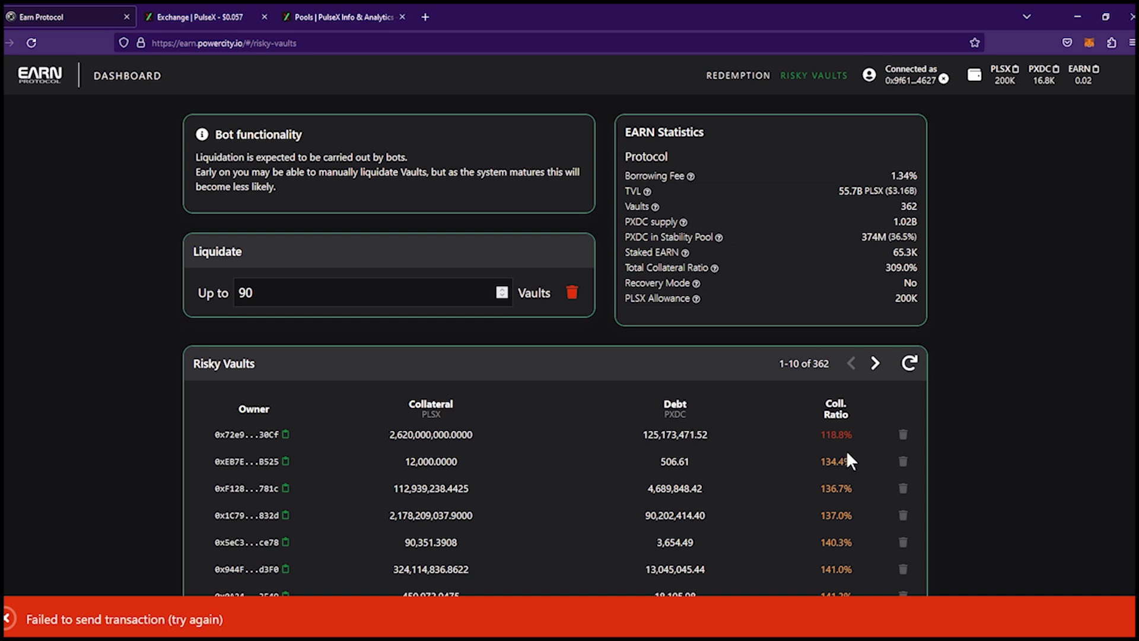
scroll(760, 481, down, 1)
scroll(661, 436, up, 1)
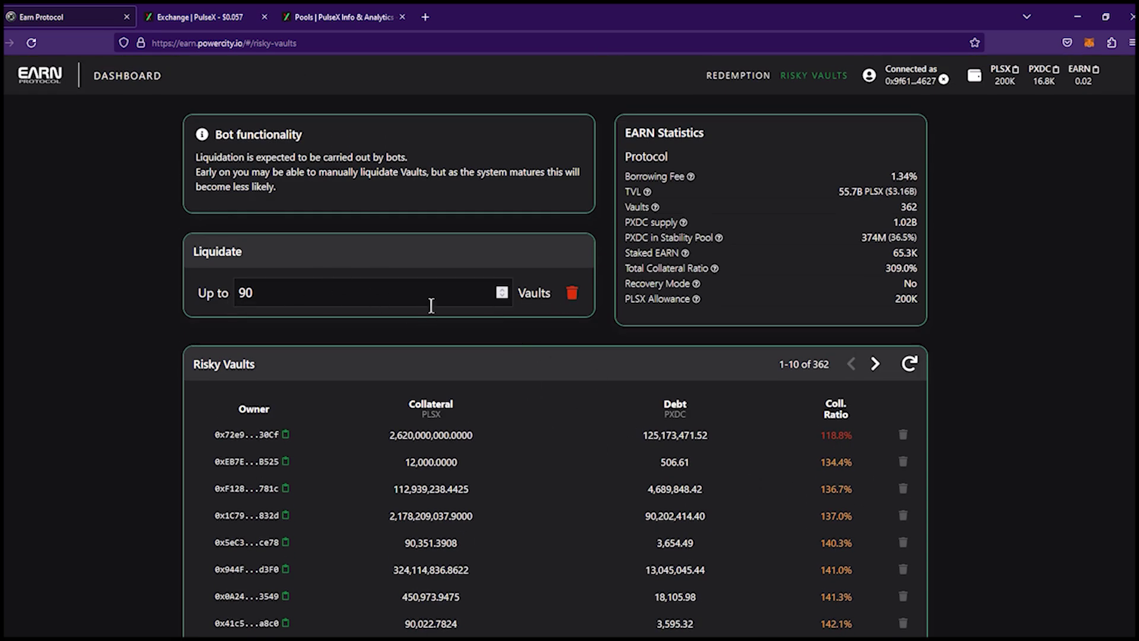
scroll(509, 264, down, 1)
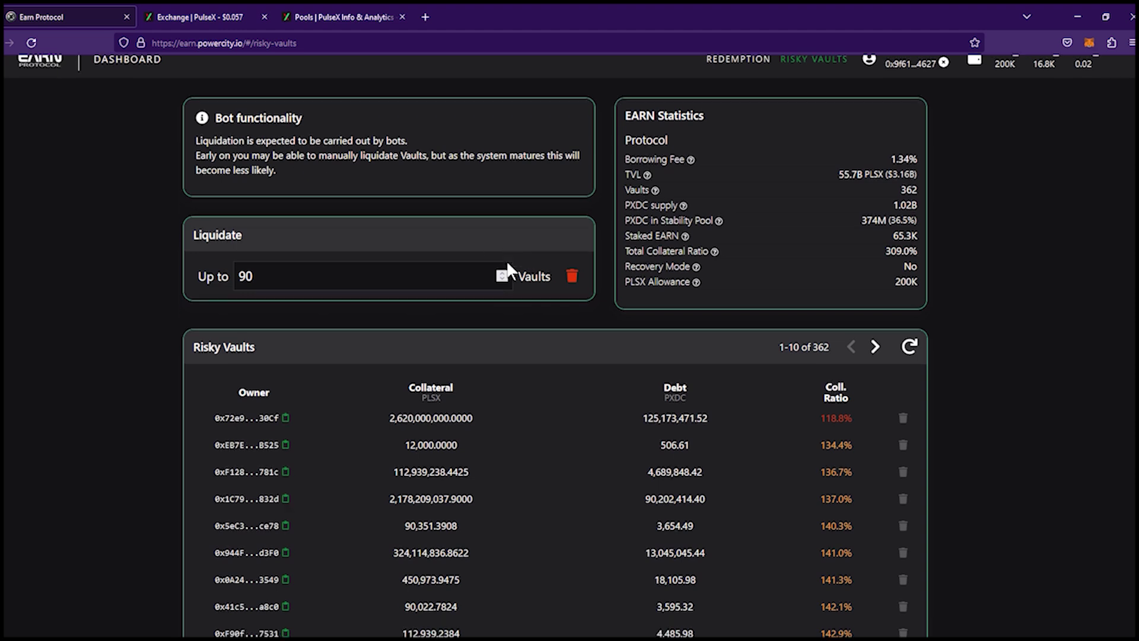
scroll(508, 262, up, 1)
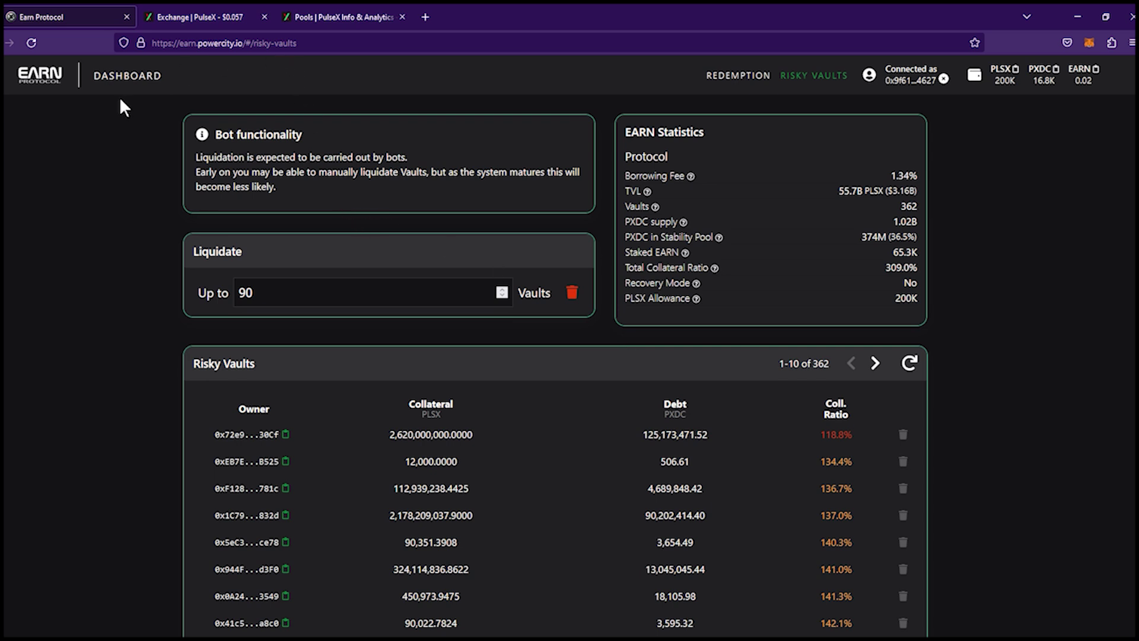
Return to the dashboard and review the reduced Stability Pool deposit alongside the vault and staking figures
click(110, 78)
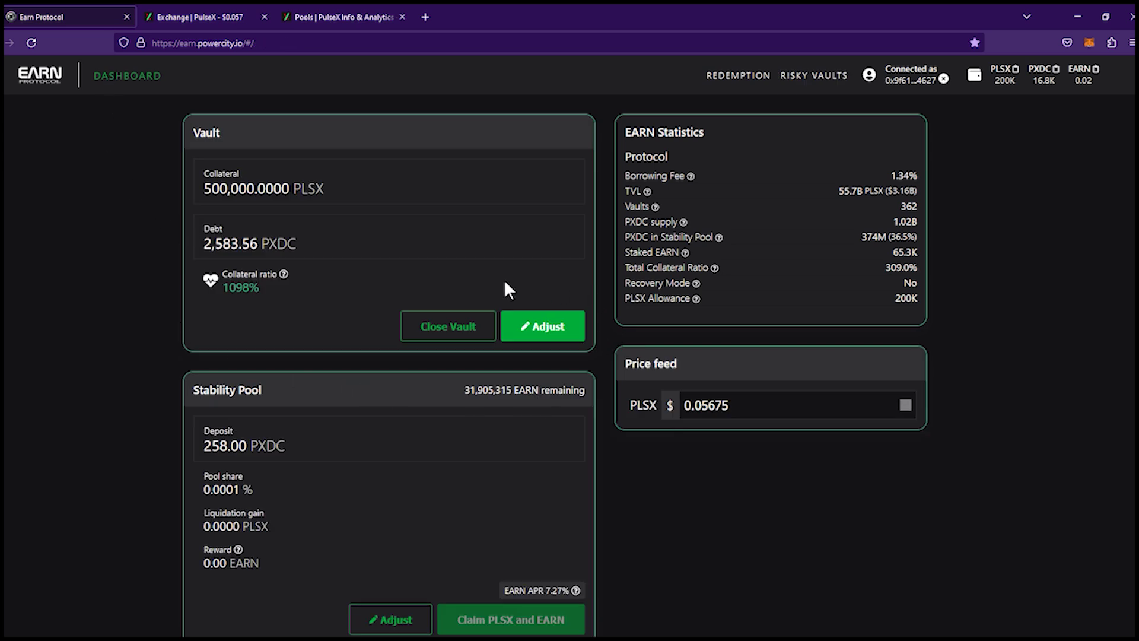
scroll(679, 431, down, 5)
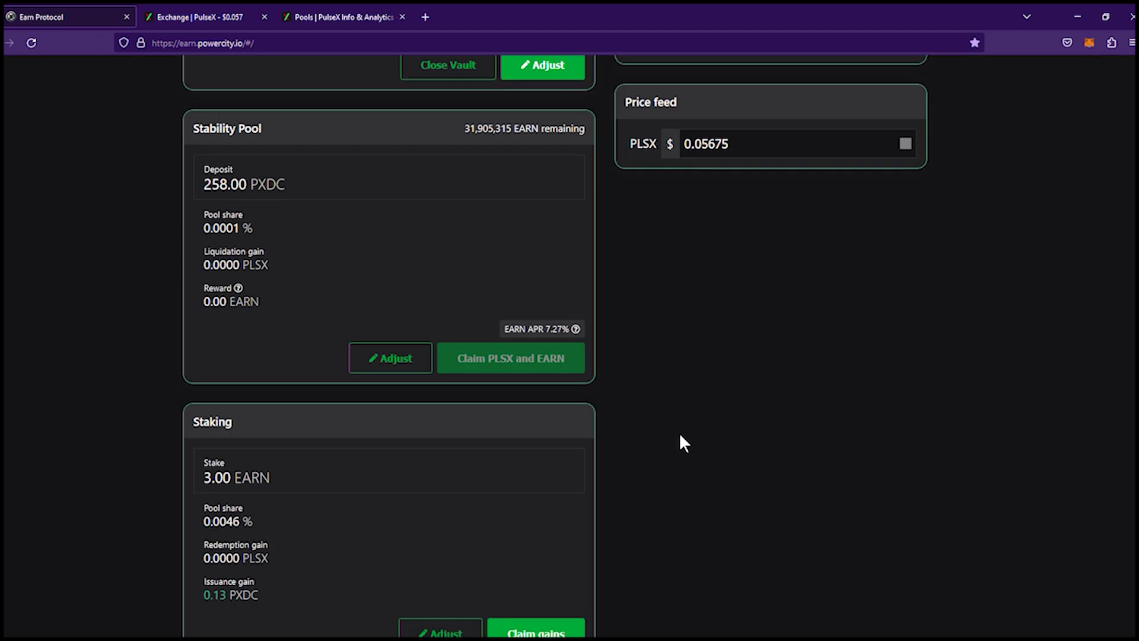
scroll(678, 436, up, 3)
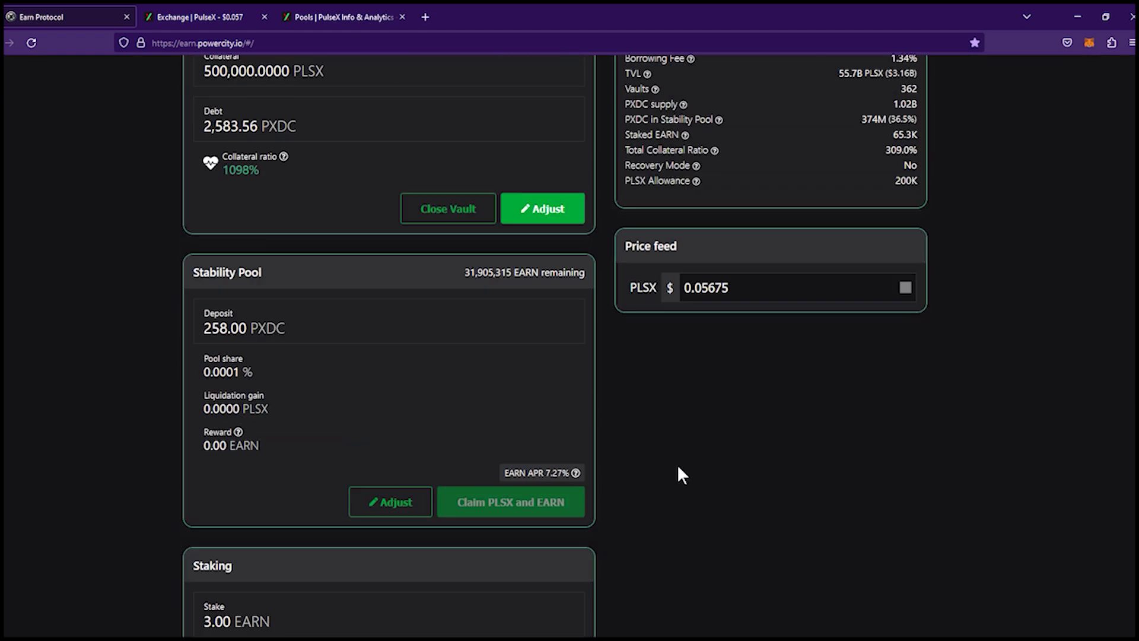
Review the dashboard's vault, Stability Pool and staking sections together with the protocol statistics
scroll(681, 502, down, 3)
scroll(682, 502, up, 5)
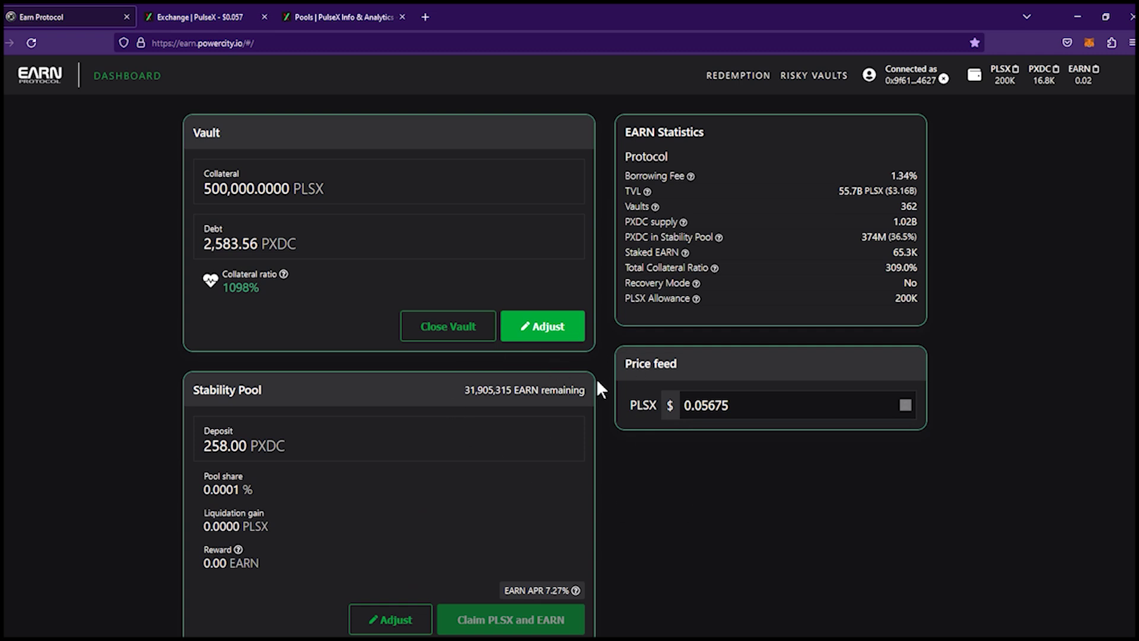
scroll(617, 392, down, 4)
scroll(507, 491, down, 1)
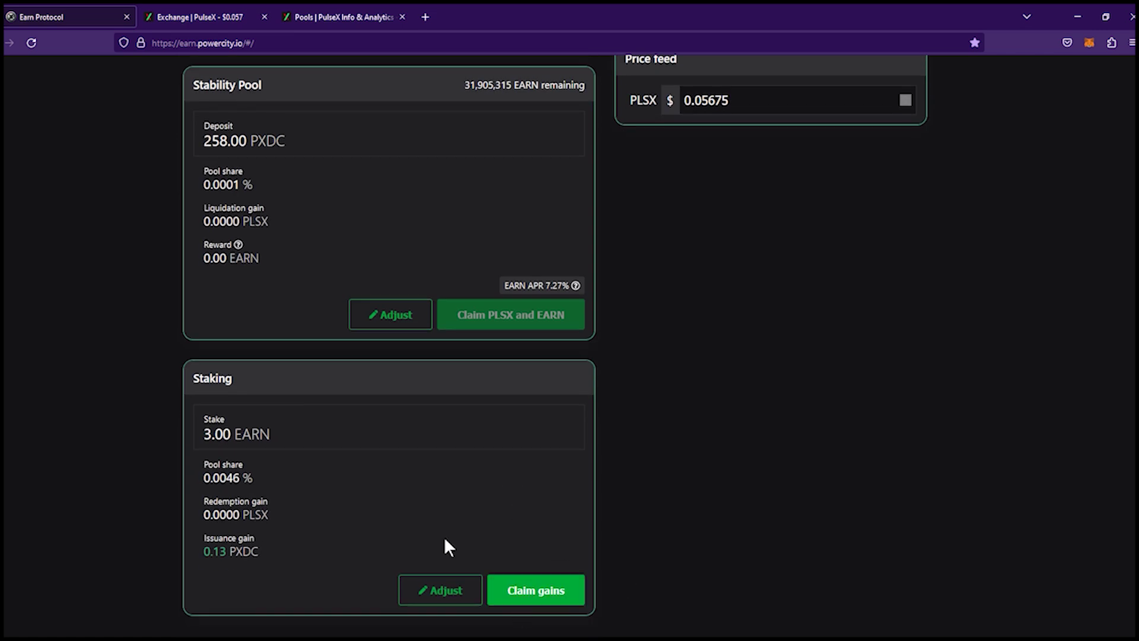
scroll(267, 392, up, 5)
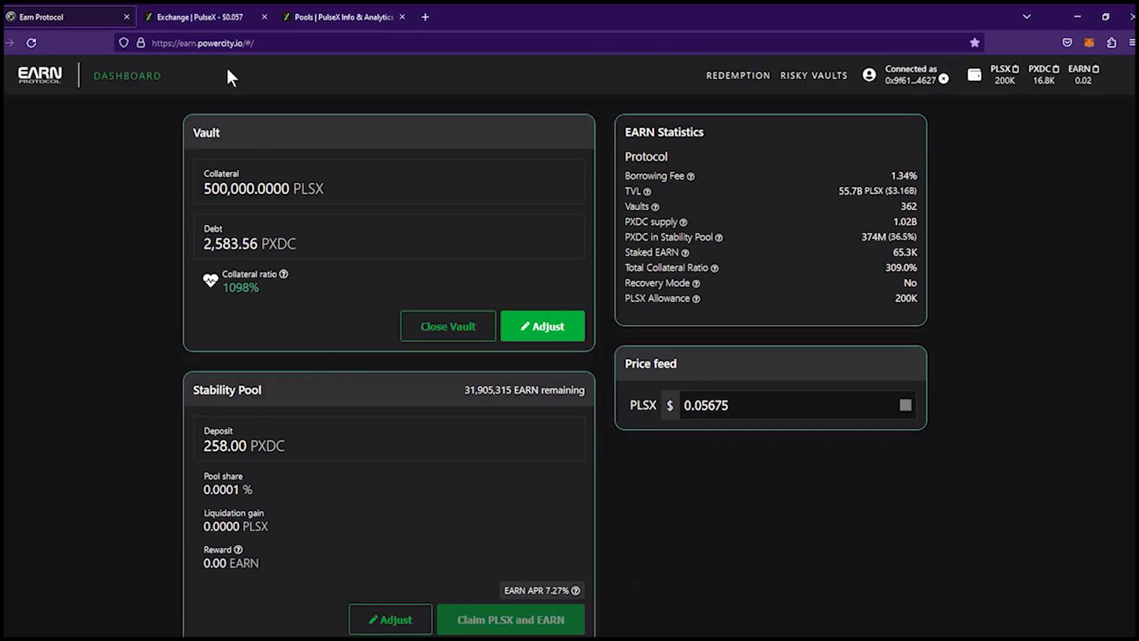
Switch to PulseX, open the EARN token from the tokens watchlist and examine its recent price chart
click(210, 13)
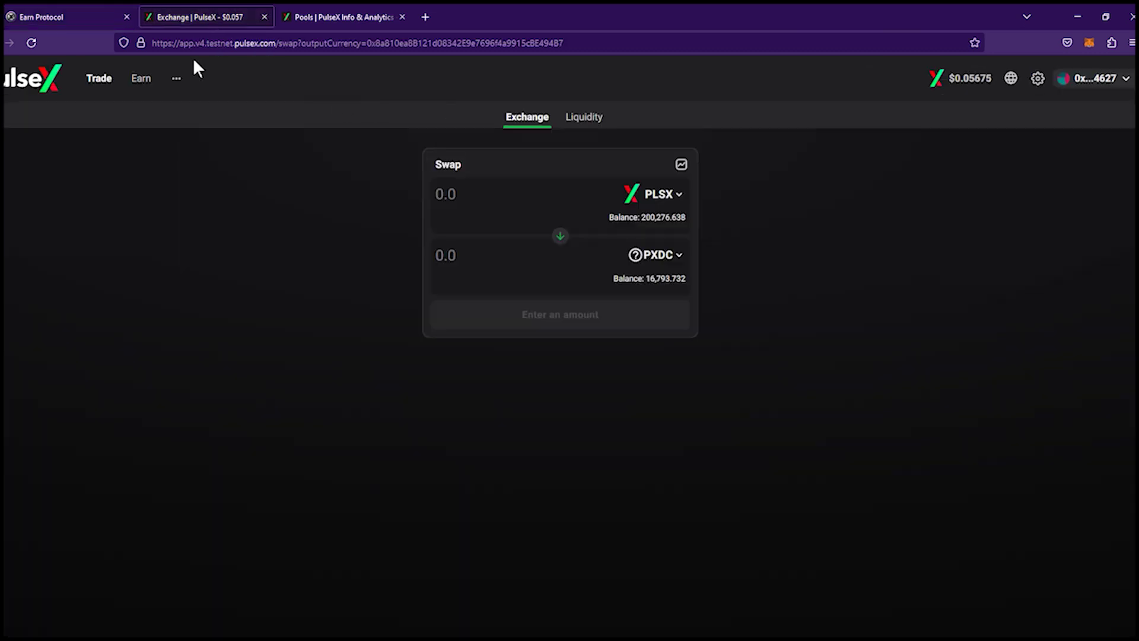
click(316, 14)
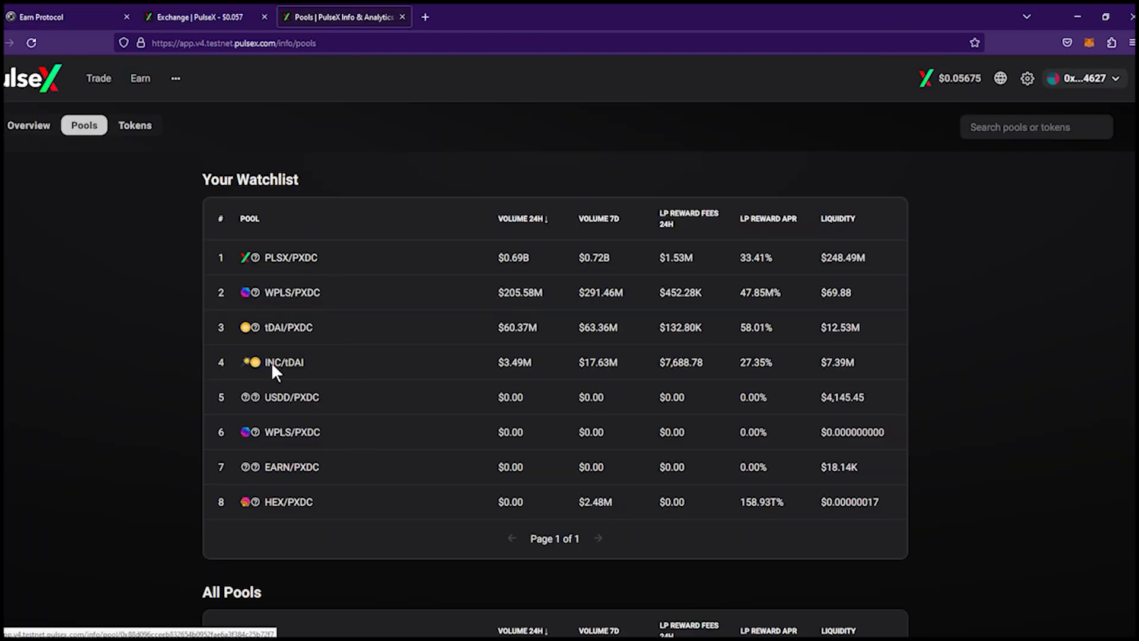
click(136, 126)
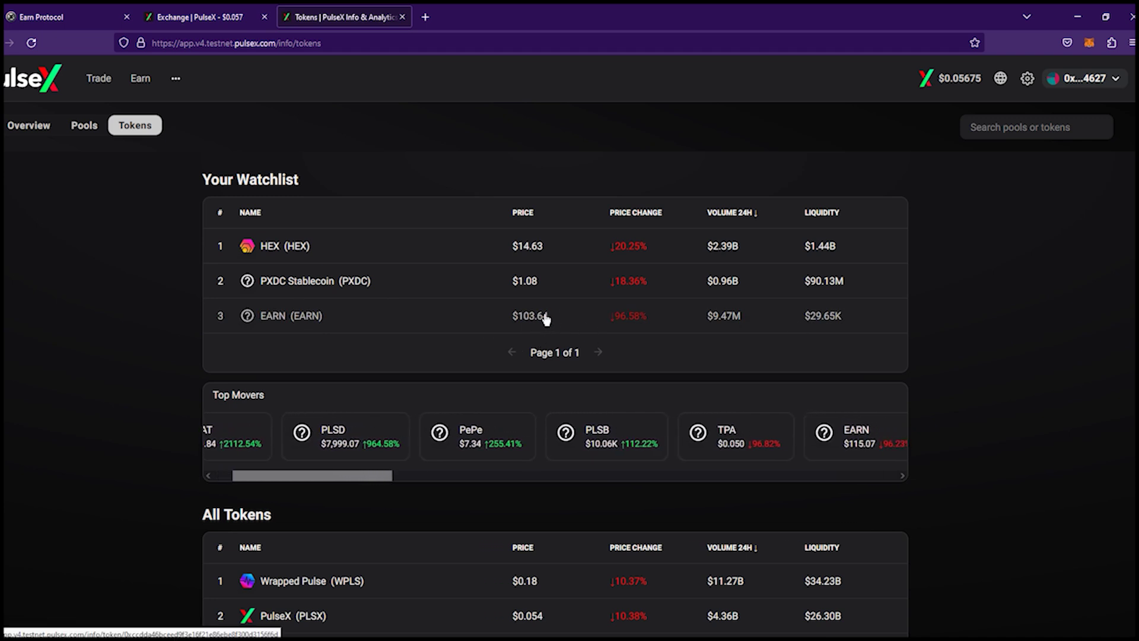
click(547, 319)
click(826, 290)
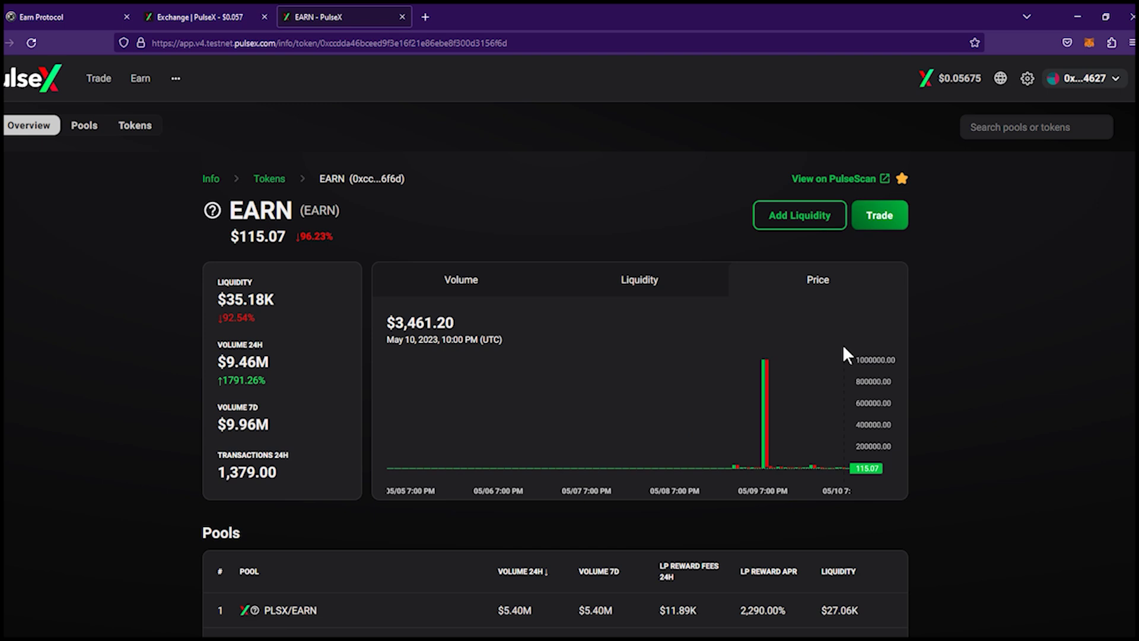
scroll(850, 474, up, 5)
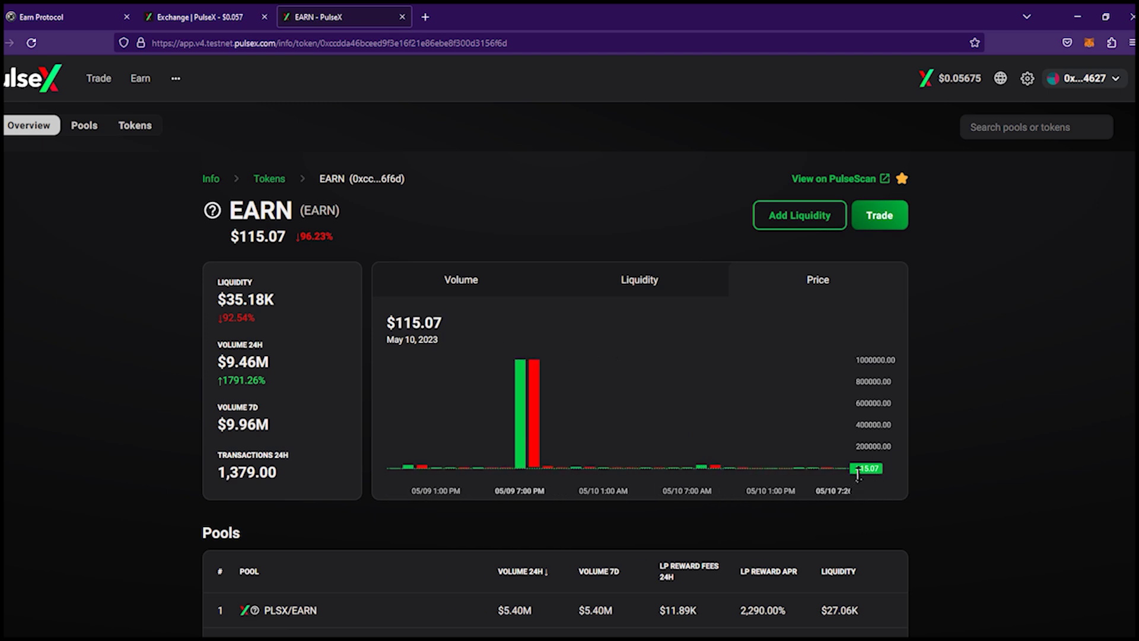
scroll(850, 479, up, 5)
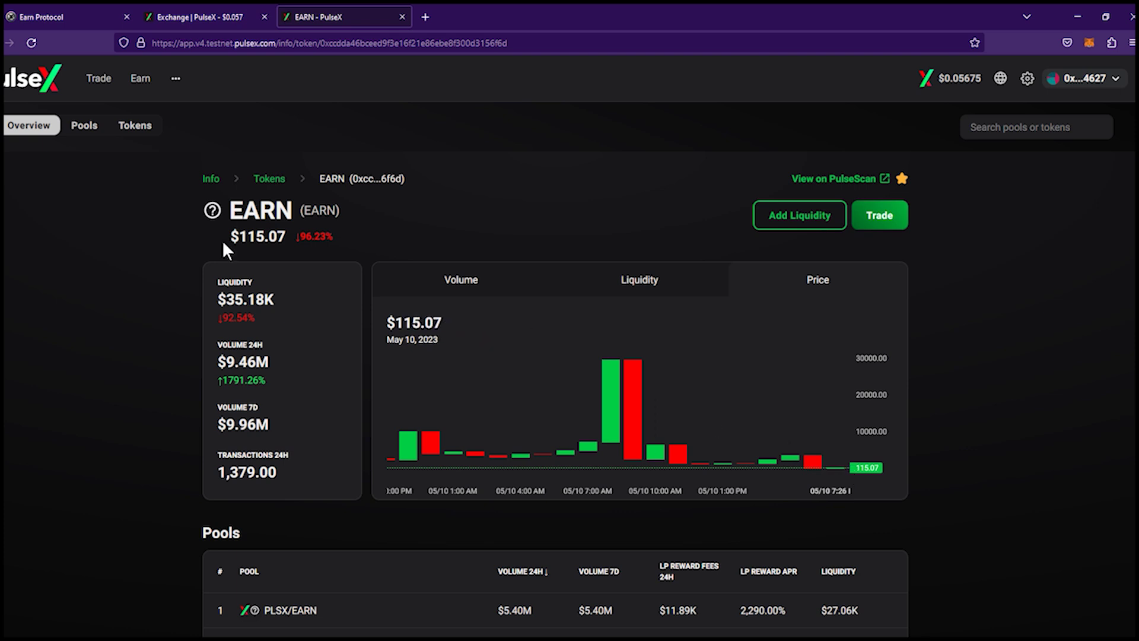
scroll(332, 290, down, 3)
scroll(339, 302, up, 3)
Return to the Earn Protocol dashboard and check the Stability Pool reward and the staking gains
click(243, 23)
click(71, 17)
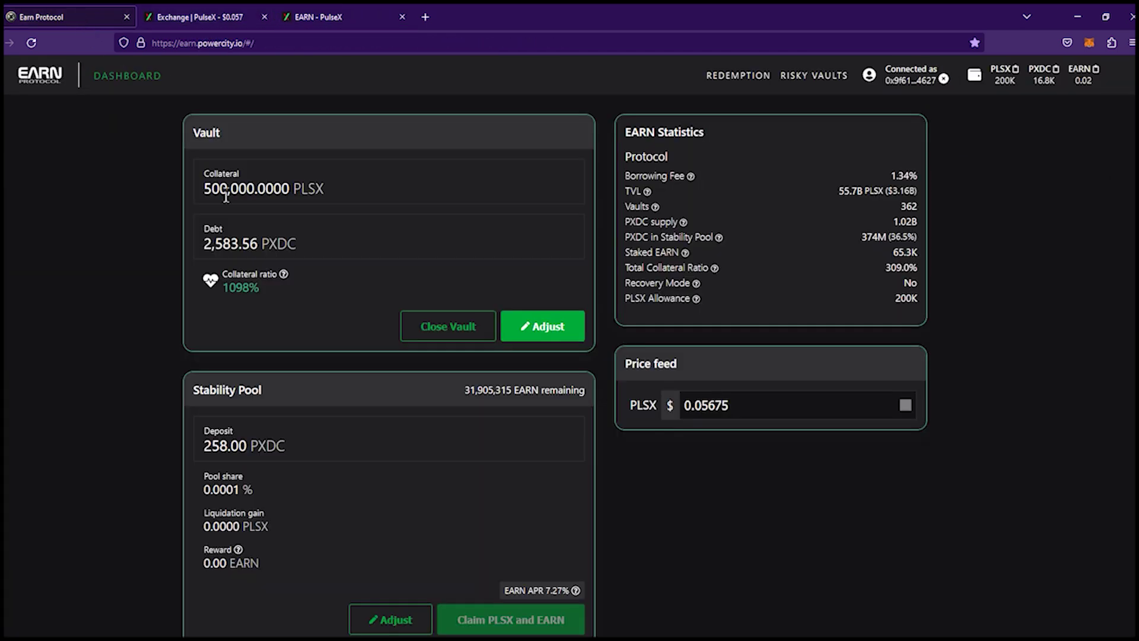
scroll(350, 440, down, 5)
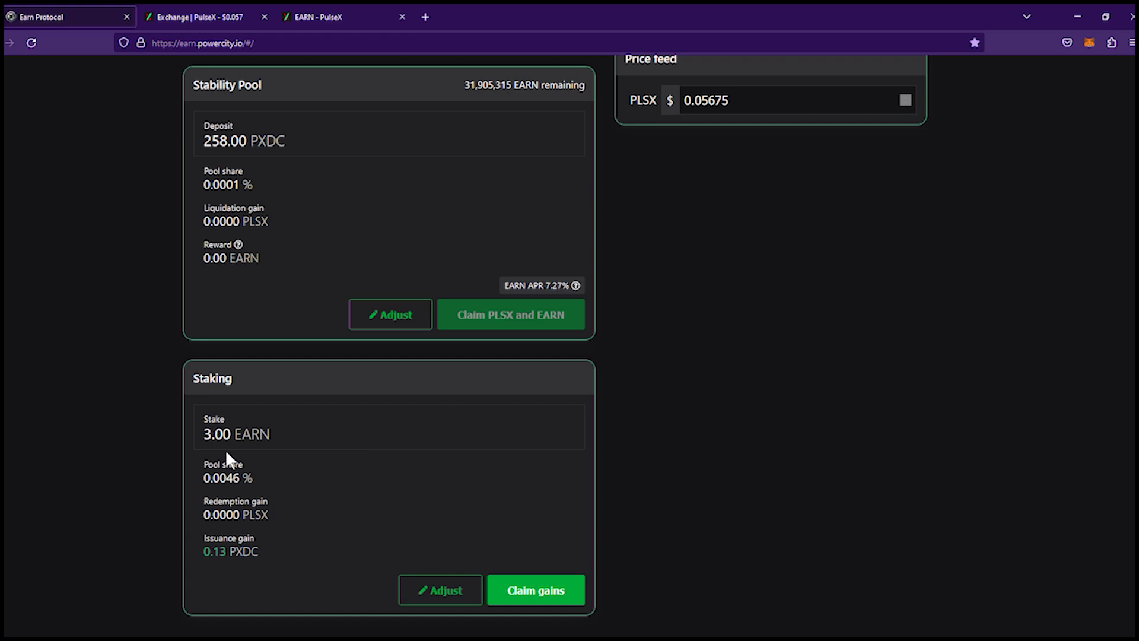
scroll(260, 552, up, 2)
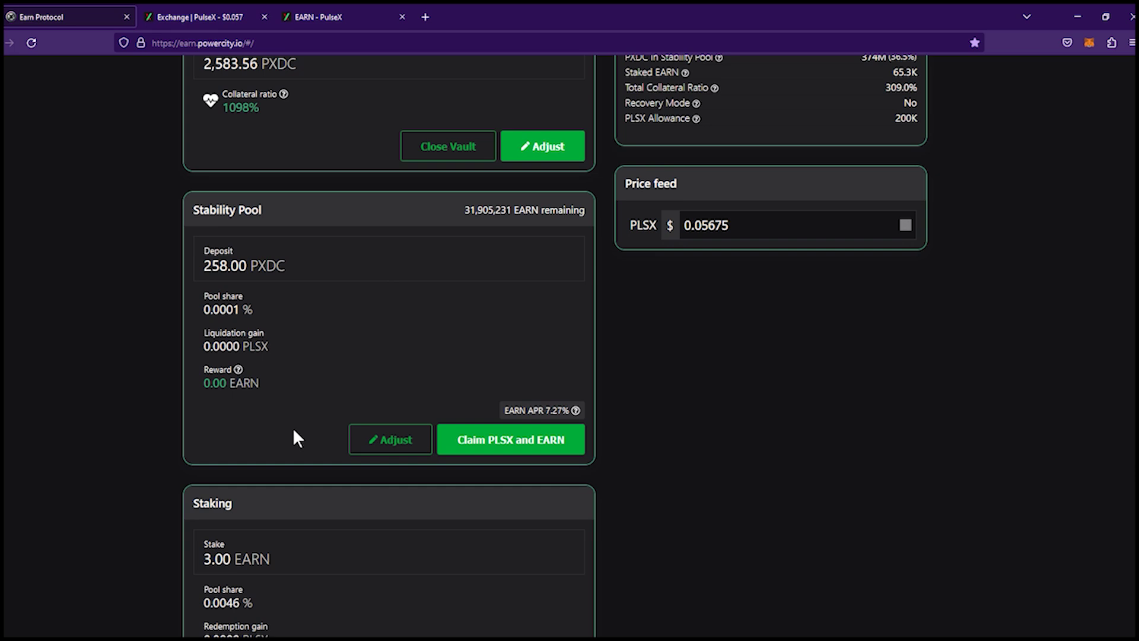
scroll(298, 436, up, 1)
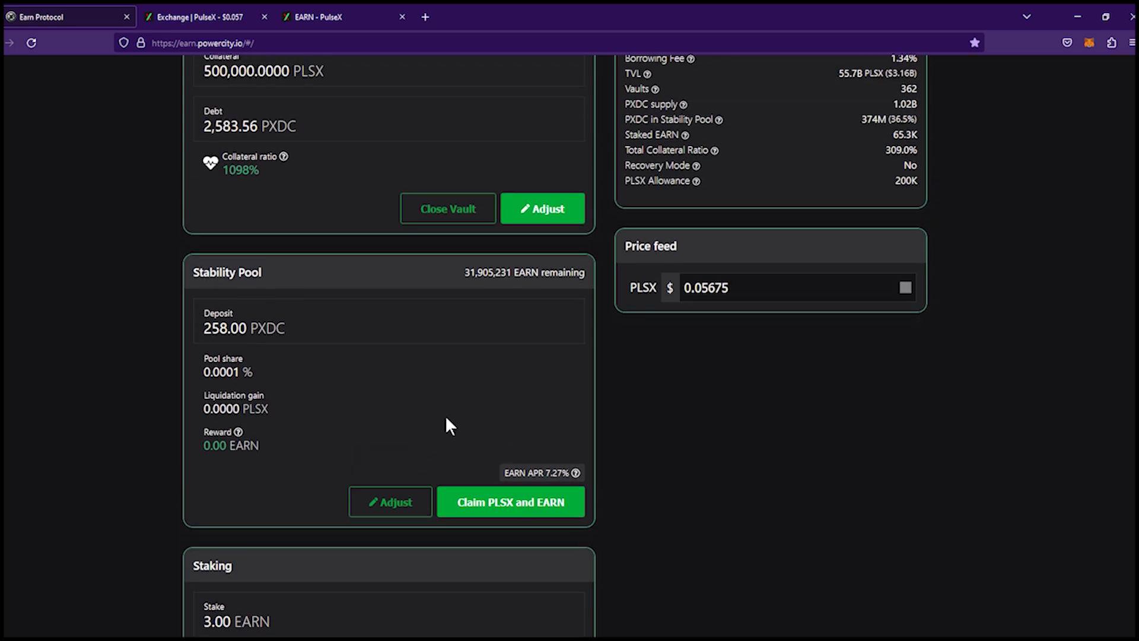
scroll(445, 415, up, 2)
scroll(436, 464, down, 4)
scroll(439, 473, down, 1)
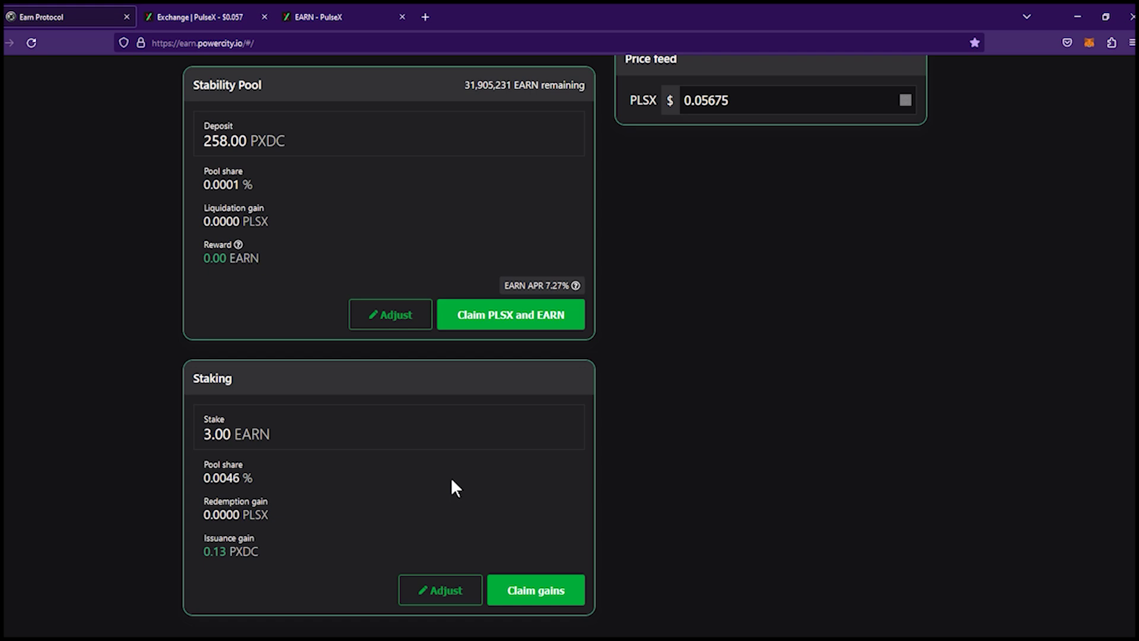
Examine the Stability Pool's claimable PLSX and EARN and the vault's collateral ratio on the dashboard
scroll(452, 481, up, 5)
scroll(451, 481, down, 5)
scroll(329, 525, up, 2)
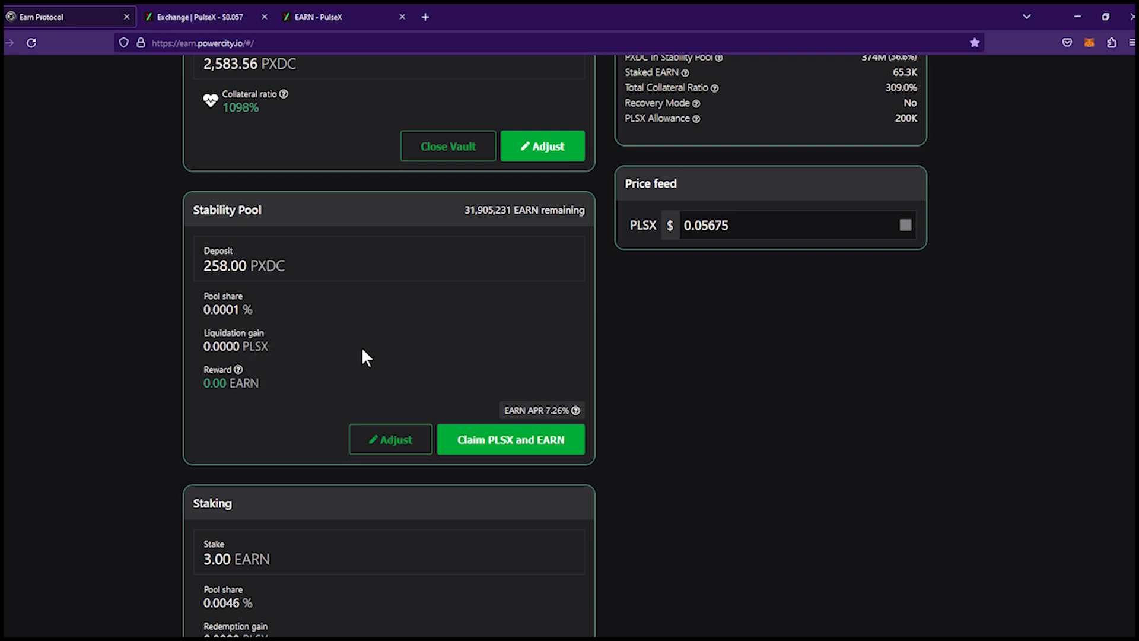
scroll(348, 365, up, 3)
scroll(320, 512, down, 2)
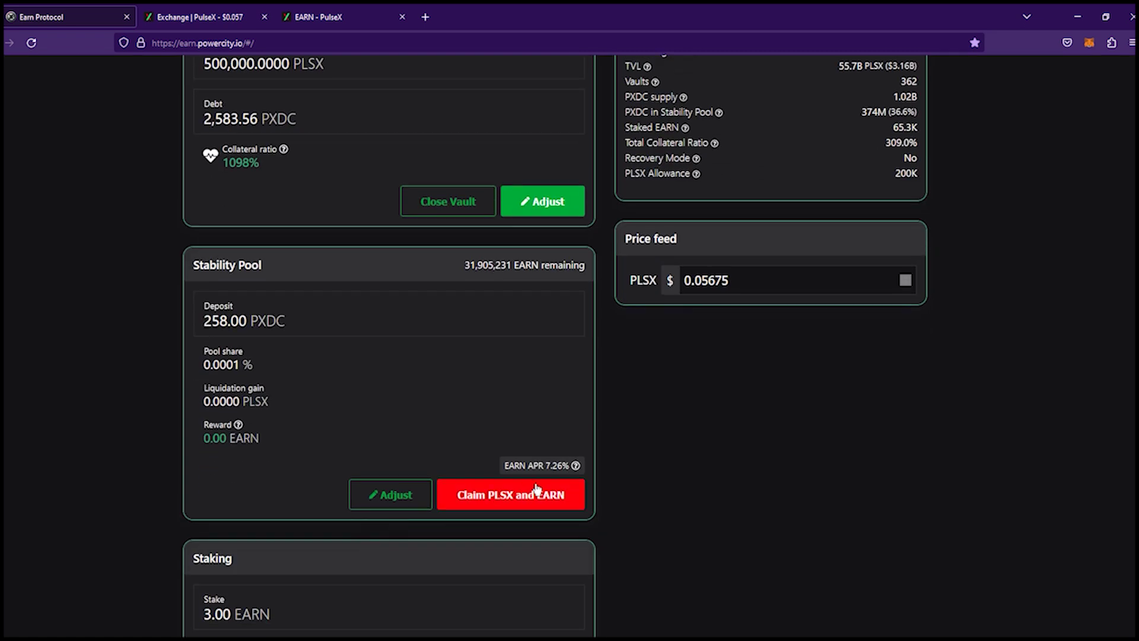
scroll(437, 427, down, 2)
scroll(445, 468, up, 4)
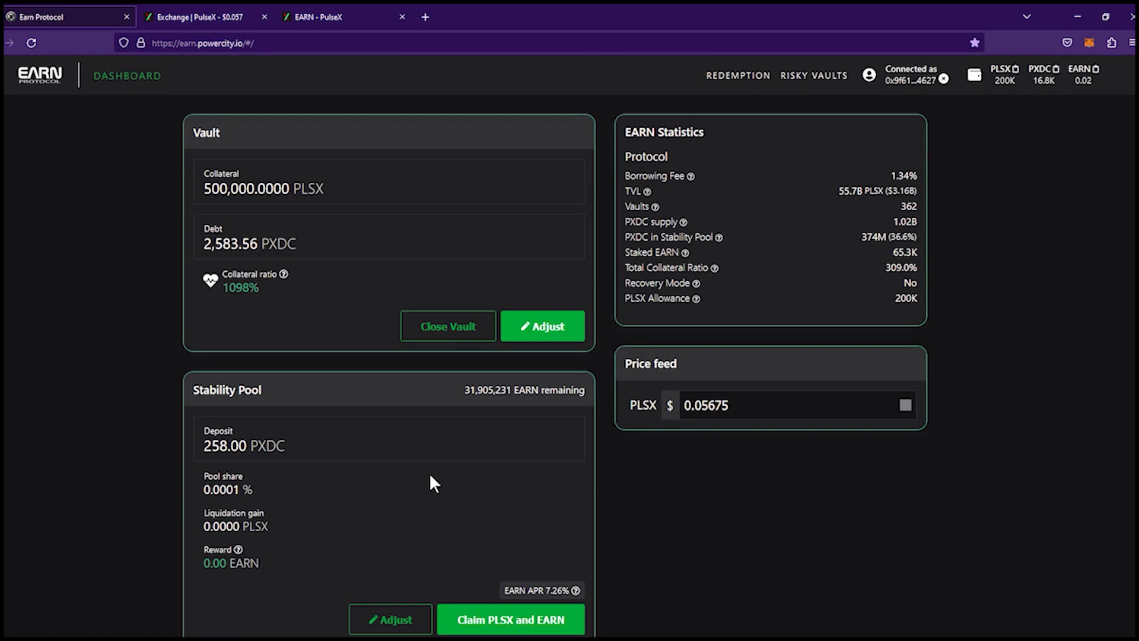
scroll(429, 472, down, 2)
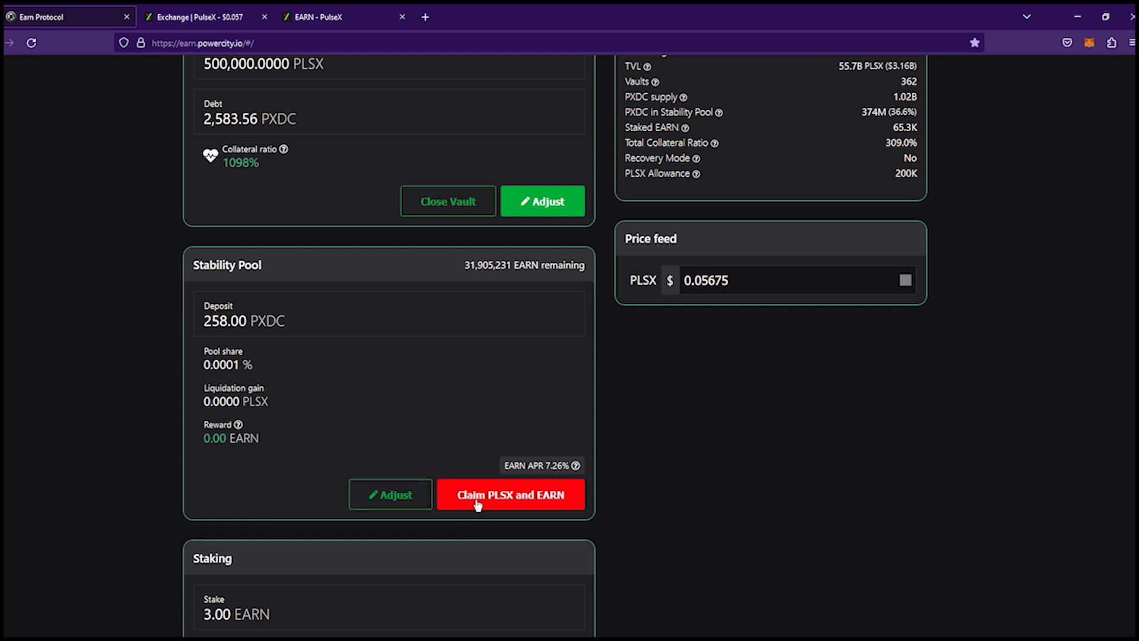
scroll(462, 451, up, 1)
mouse_move(282, 209)
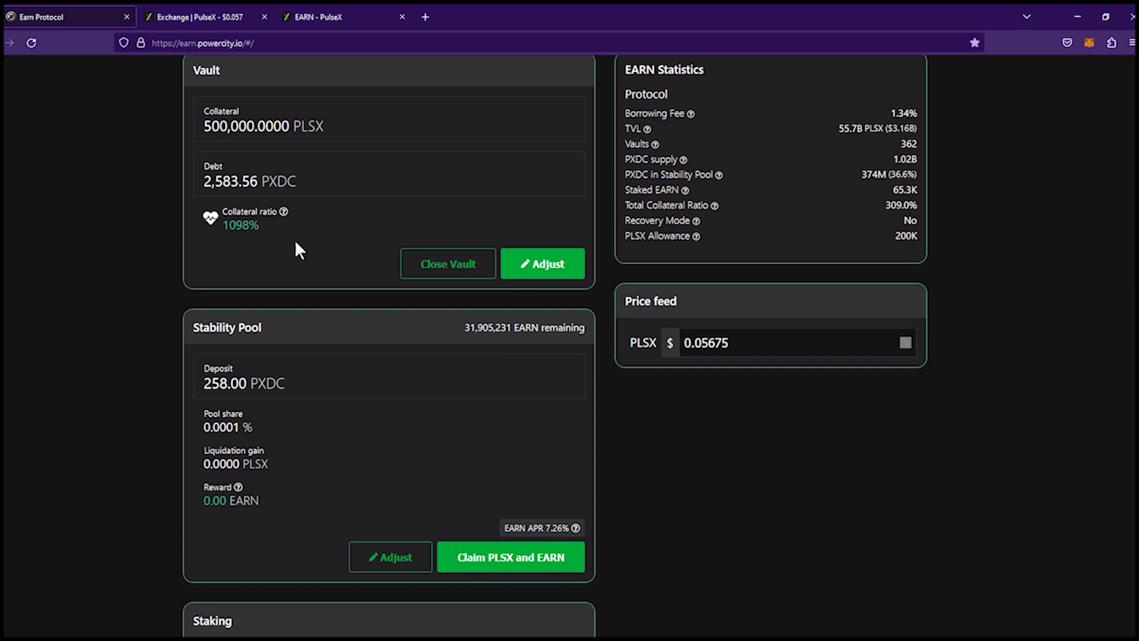
Compare the staking issuance gain with the vault's collateral and debt and the Stability Pool deposit
scroll(359, 454, down, 4)
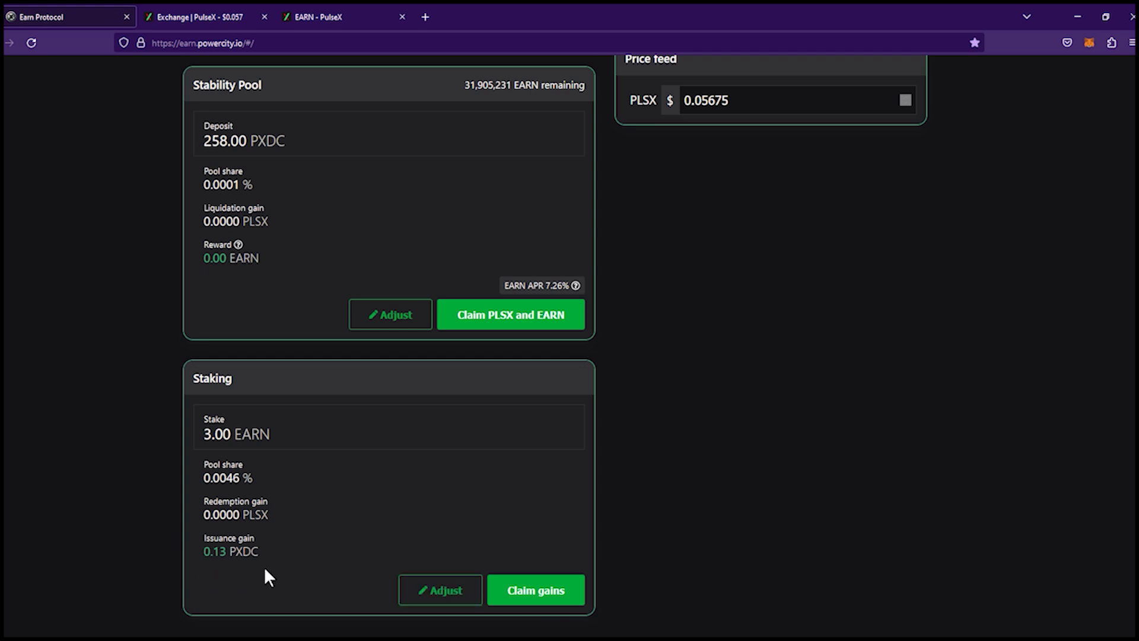
scroll(478, 414, up, 4)
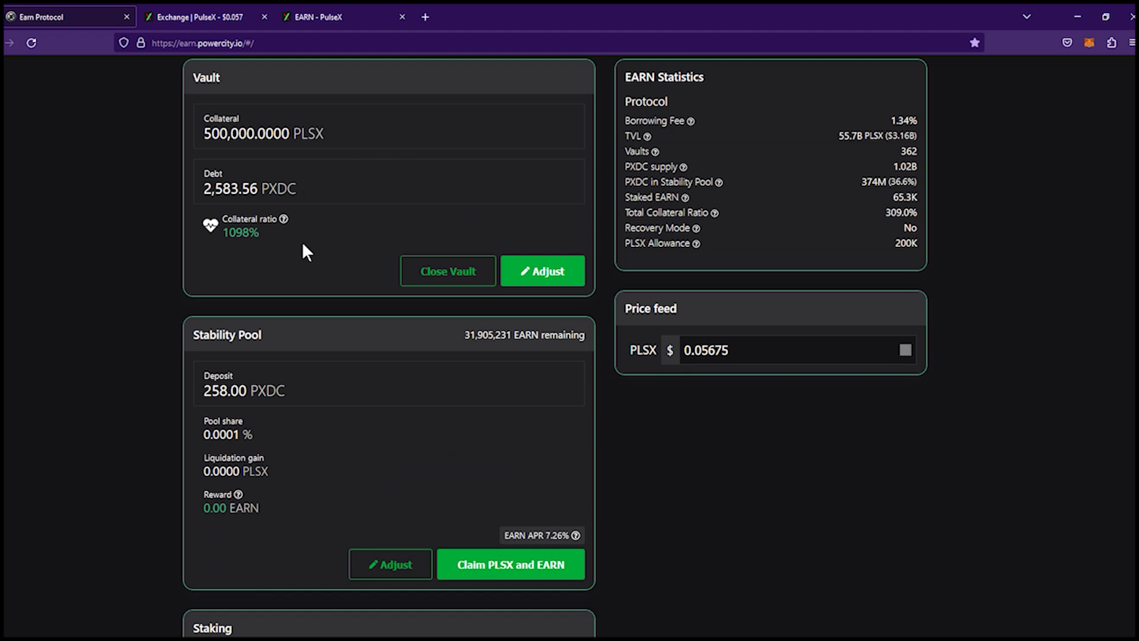
scroll(272, 329, down, 2)
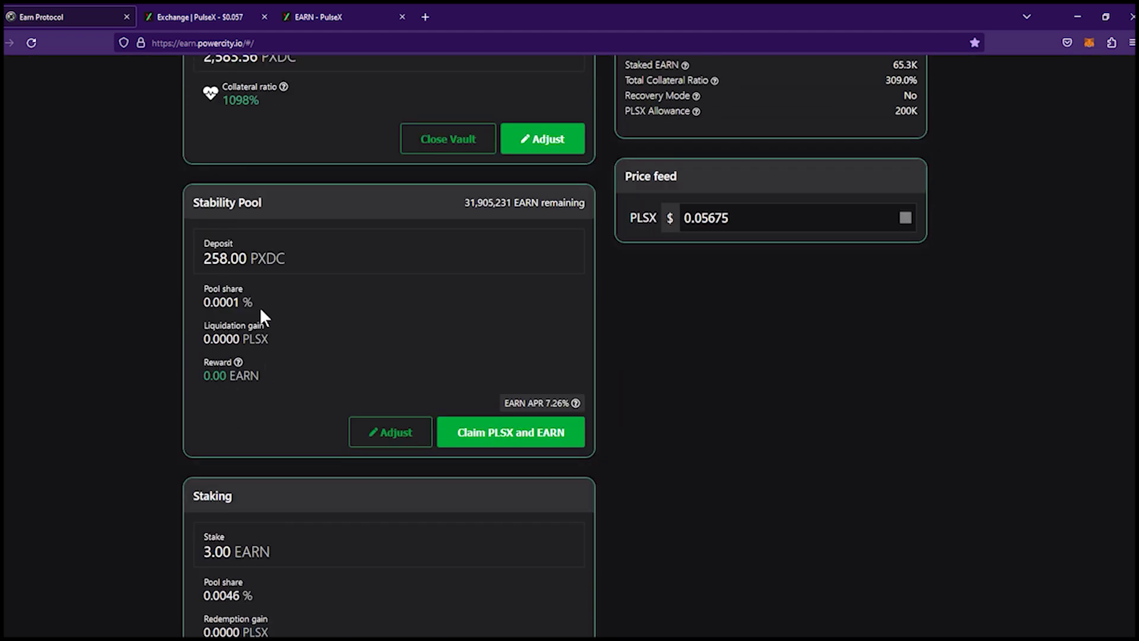
scroll(263, 318, down, 2)
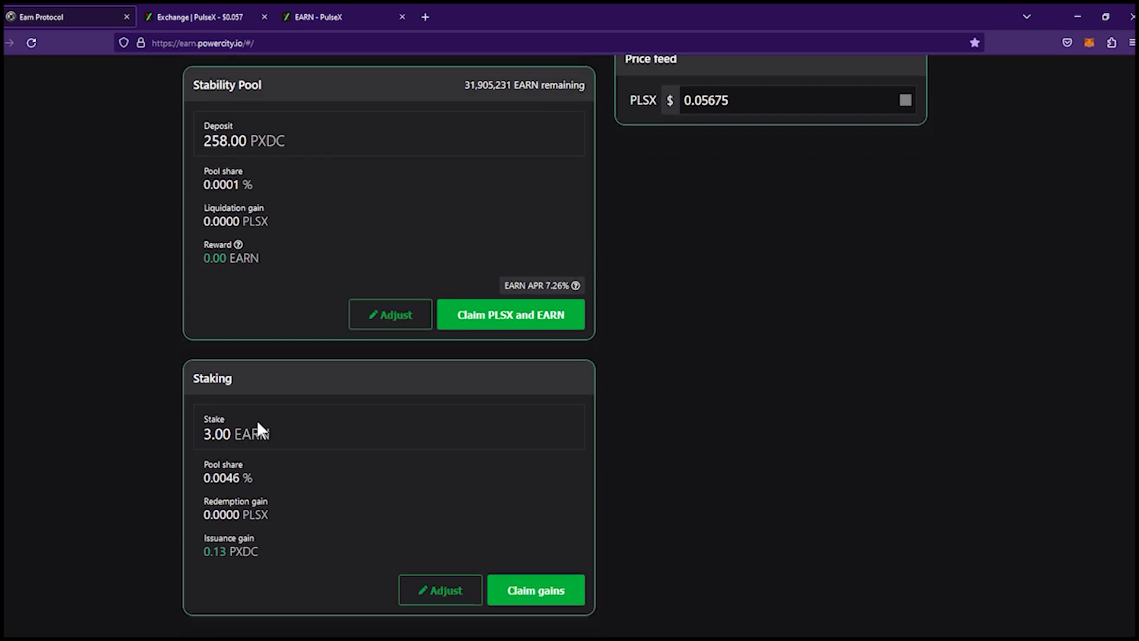
scroll(292, 493, up, 2)
scroll(293, 483, down, 2)
scroll(481, 537, up, 4)
scroll(491, 535, up, 1)
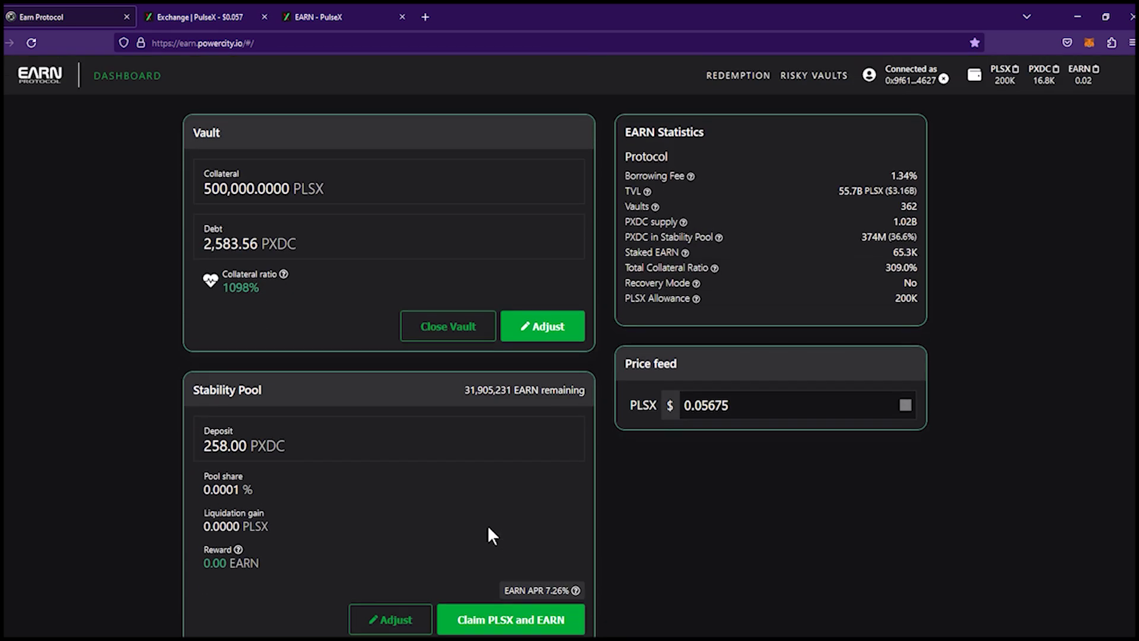
scroll(486, 524, down, 2)
scroll(651, 555, up, 2)
scroll(660, 556, down, 2)
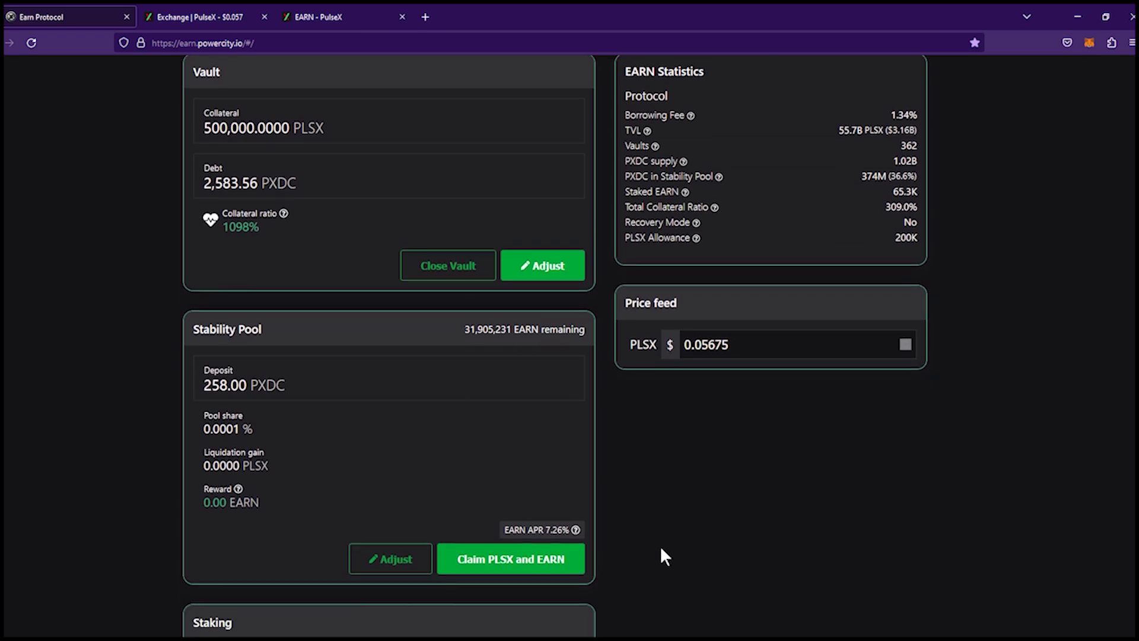
scroll(660, 556, up, 2)
View the PXDC redemption page and check the EARN token's price on PulseX before returning to Earn Protocol
click(738, 75)
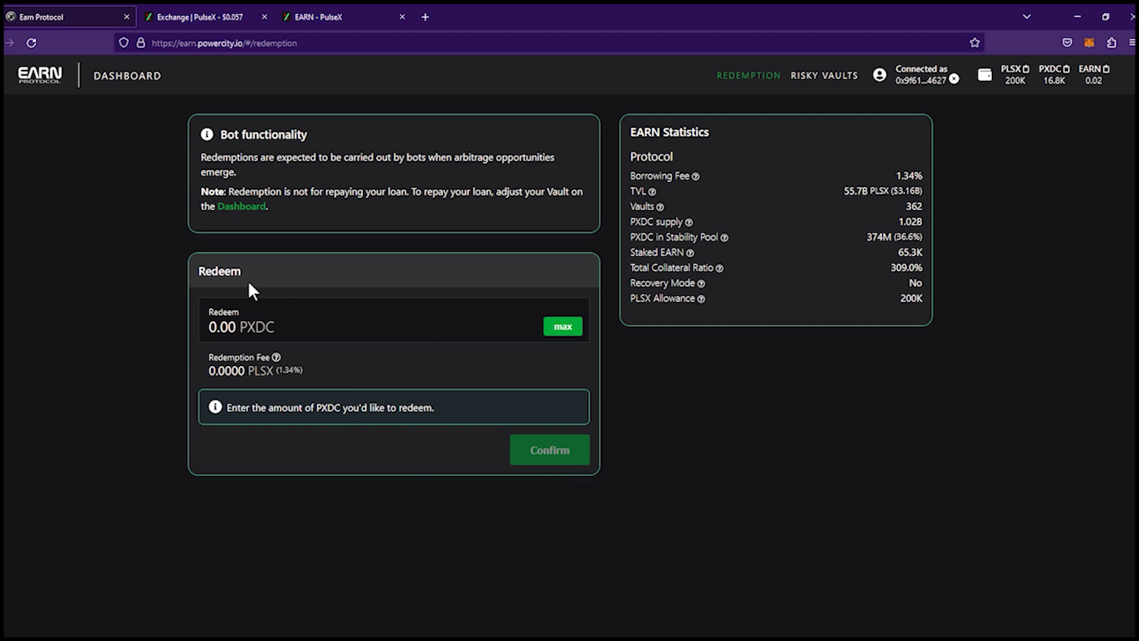
click(215, 18)
click(366, 16)
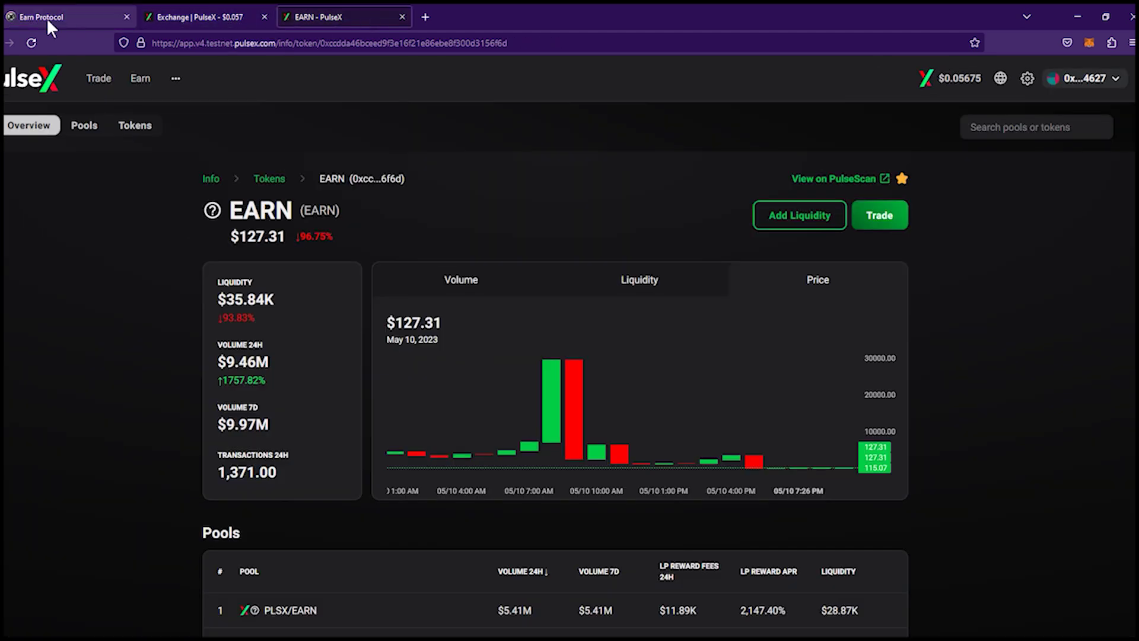
click(47, 18)
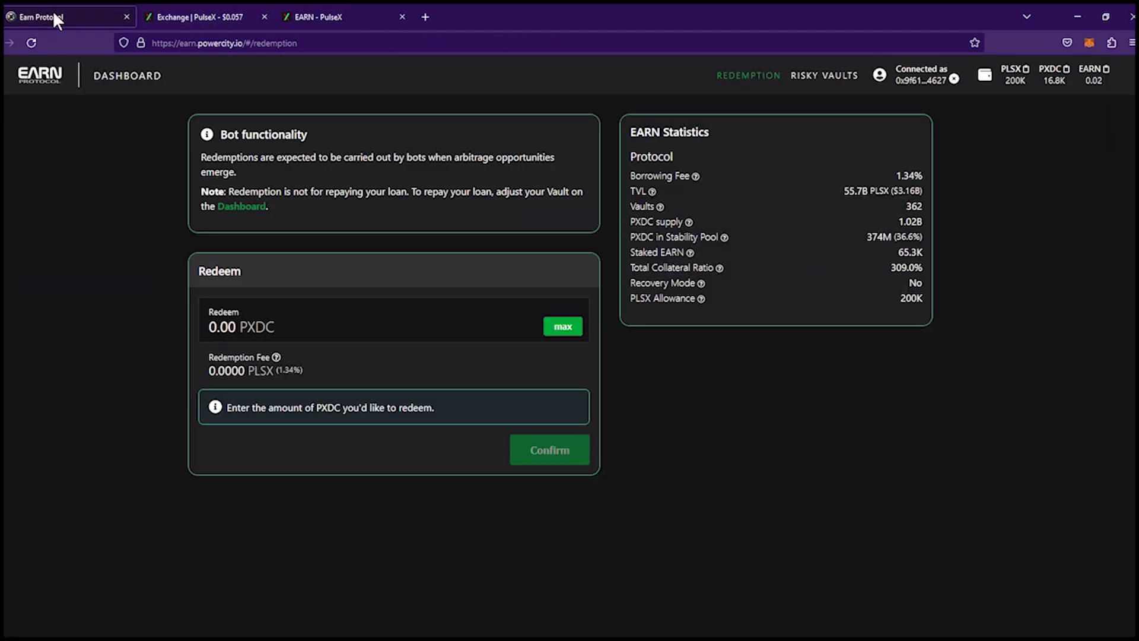
Go back to the dashboard and read through its vault, Stability Pool and staking sections
click(138, 82)
scroll(323, 250, down, 5)
scroll(670, 439, up, 5)
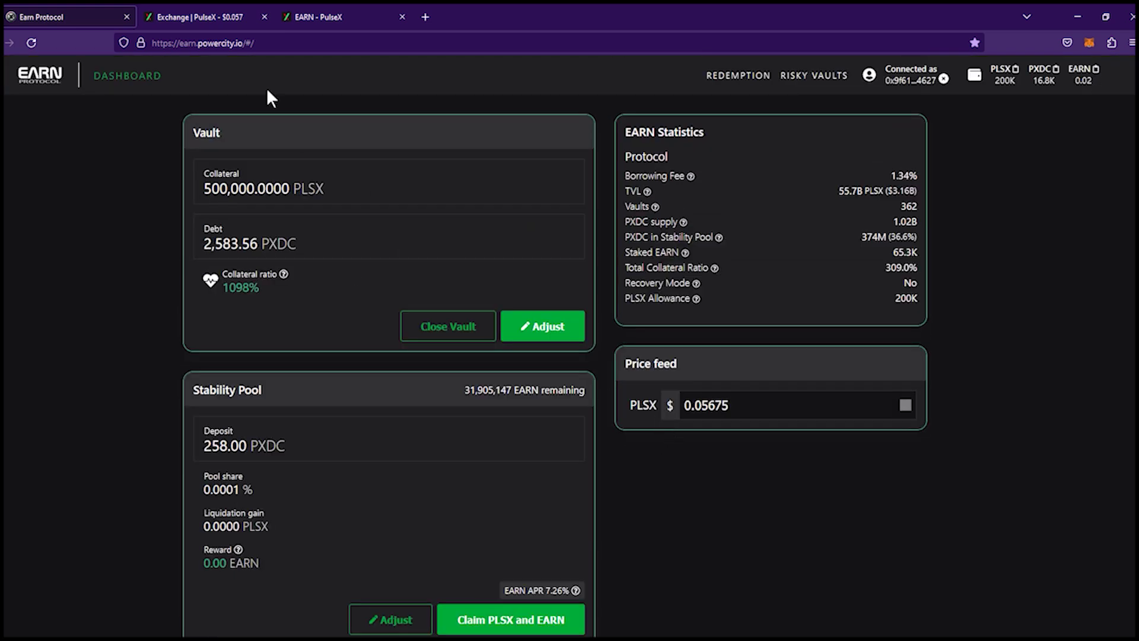
scroll(494, 361, down, 3)
scroll(495, 361, up, 3)
scroll(496, 356, down, 4)
scroll(496, 356, up, 4)
scroll(496, 356, down, 2)
scroll(498, 363, up, 2)
scroll(495, 354, down, 4)
scroll(495, 353, up, 4)
Switch to the EARN token page on PulseX and inspect its price chart and liquidity pools
click(223, 23)
click(327, 24)
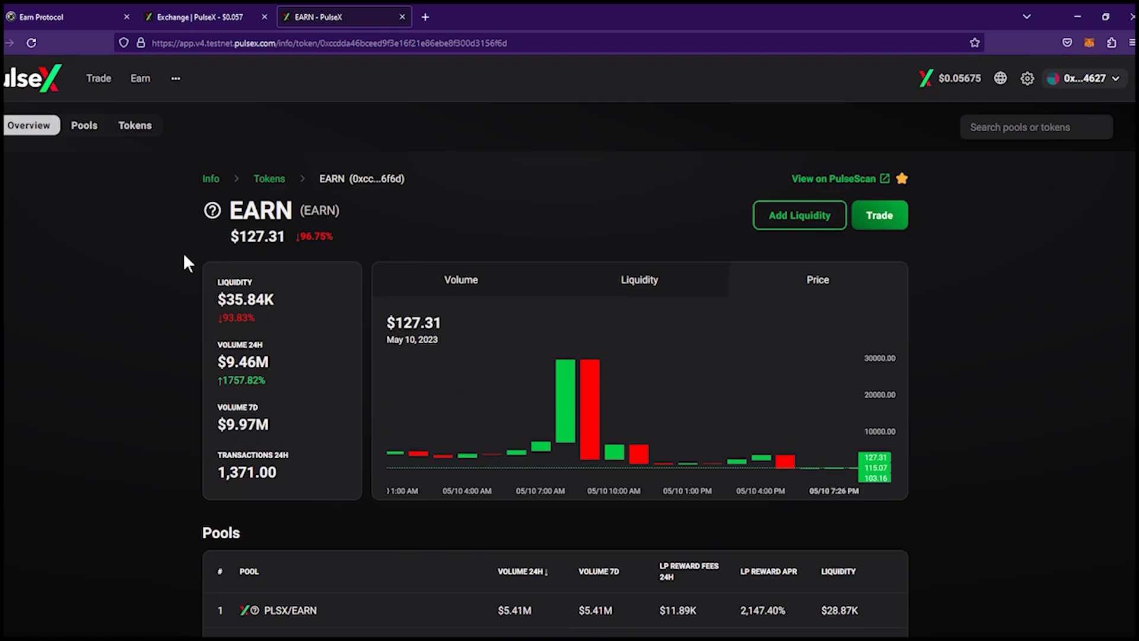
scroll(419, 271, down, 3)
scroll(419, 270, up, 5)
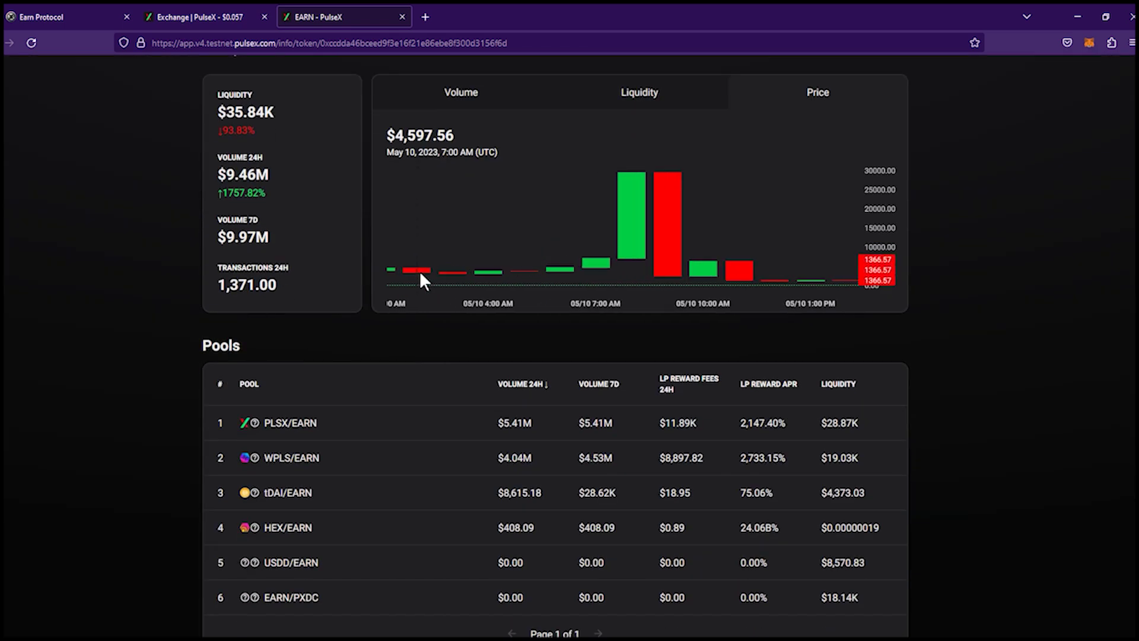
scroll(283, 191, up, 2)
Open the PulseX tokens list and look through the watchlist, top movers and all tokens
click(274, 179)
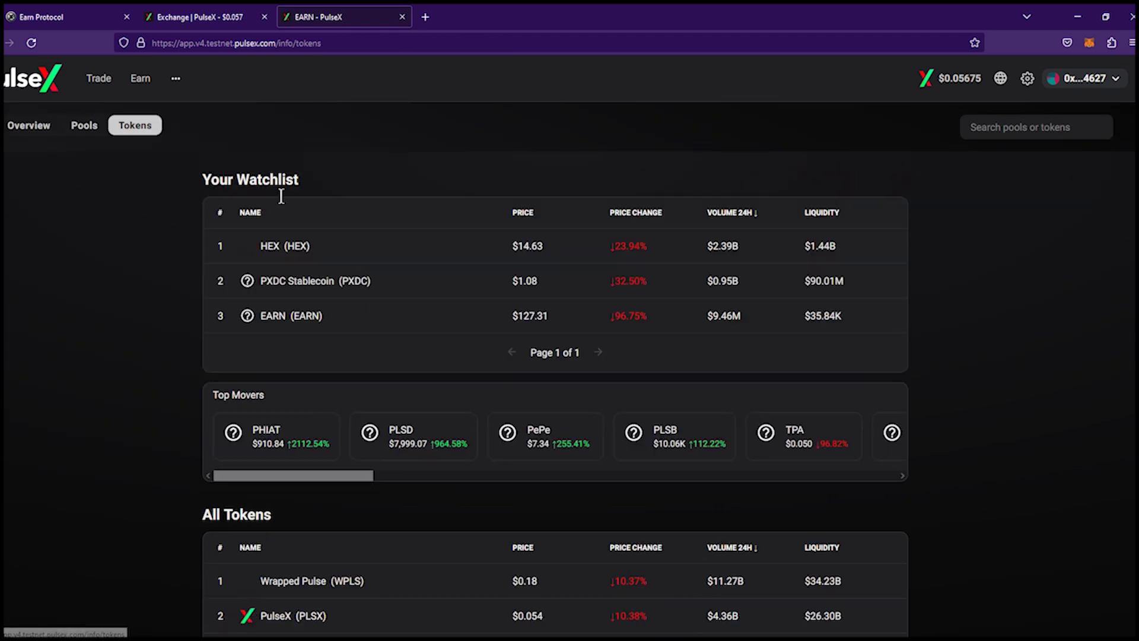
scroll(418, 298, down, 4)
scroll(314, 416, down, 1)
scroll(315, 419, up, 5)
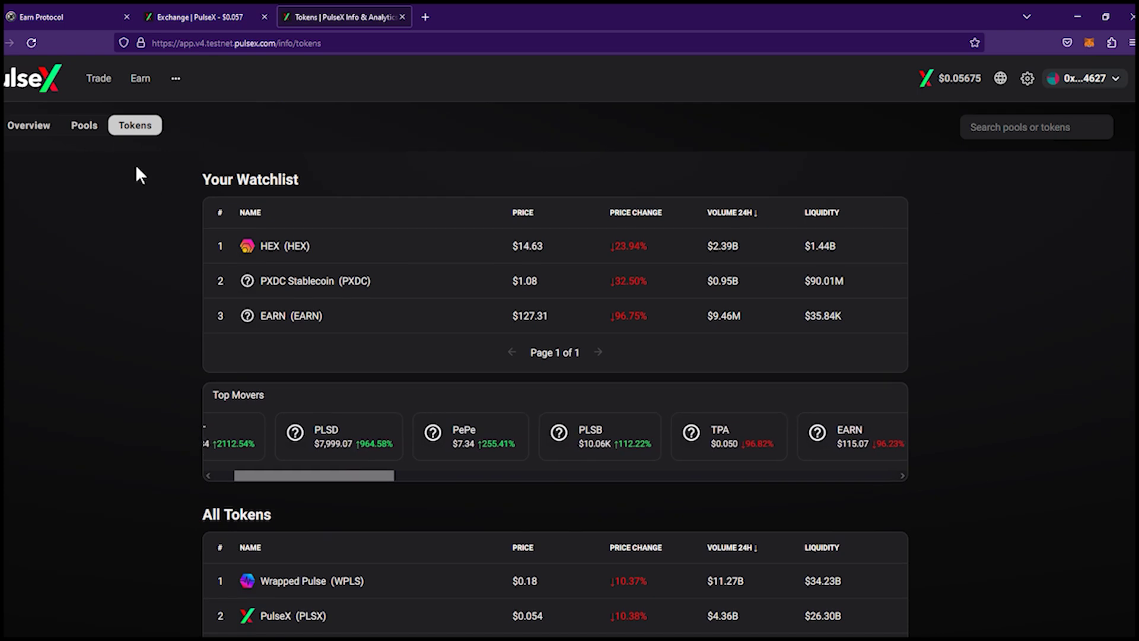
Browse the PulseX pools list and open the WPLS/PXDC pool from the watchlist
click(84, 125)
scroll(333, 336, down, 4)
scroll(356, 394, up, 4)
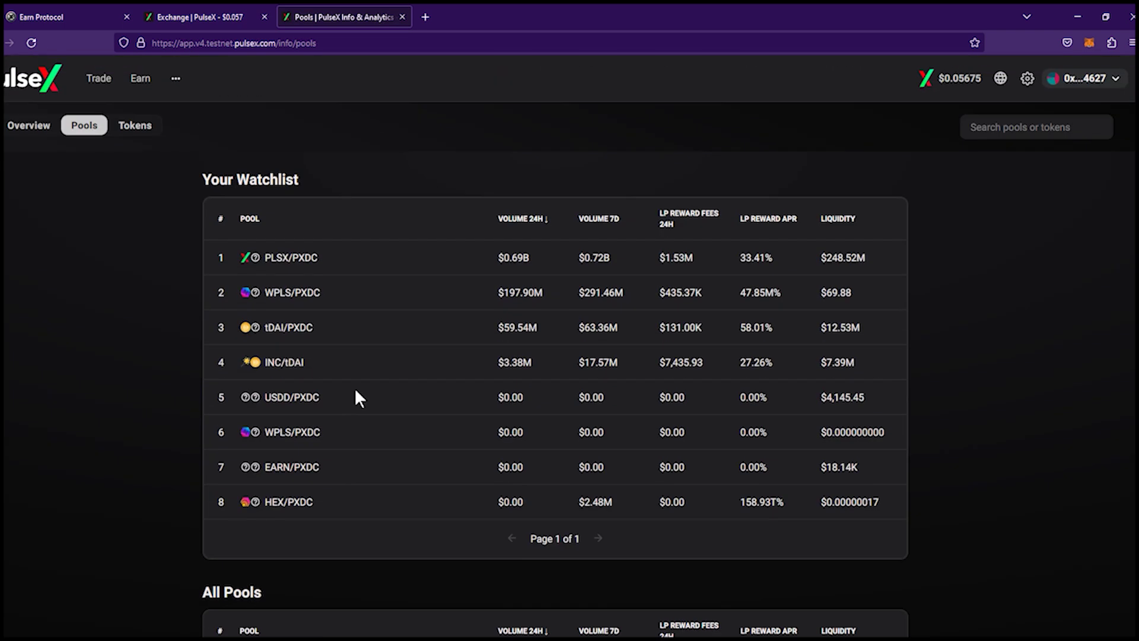
click(309, 280)
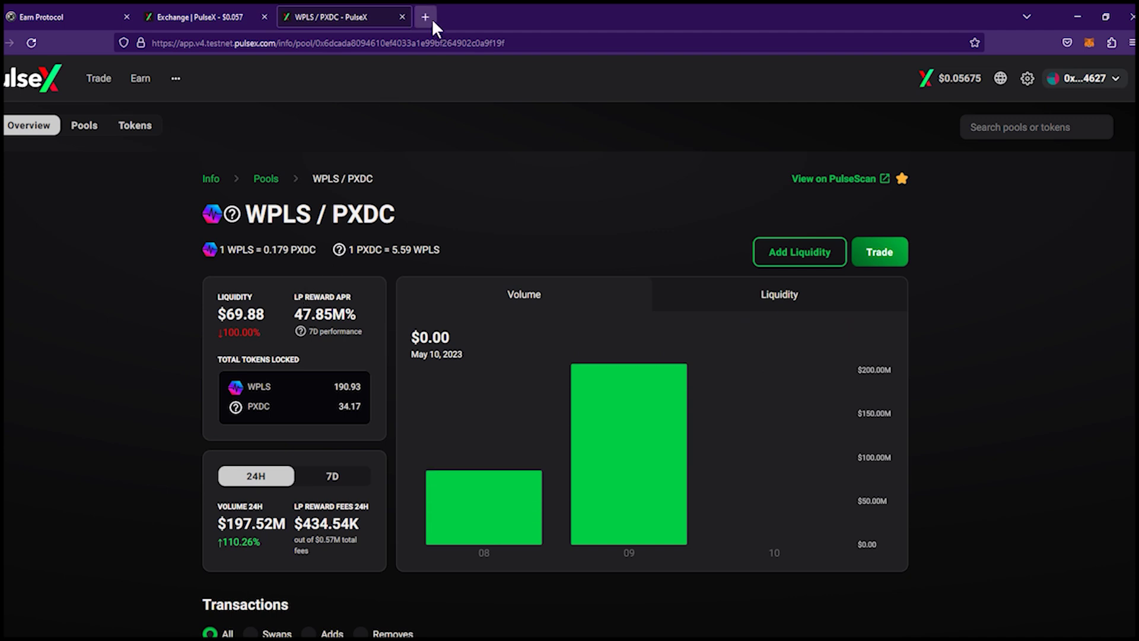
Open the pools list in a separate tab and inspect the tDAI/PXDC pool from the watchlist
right_click(85, 126)
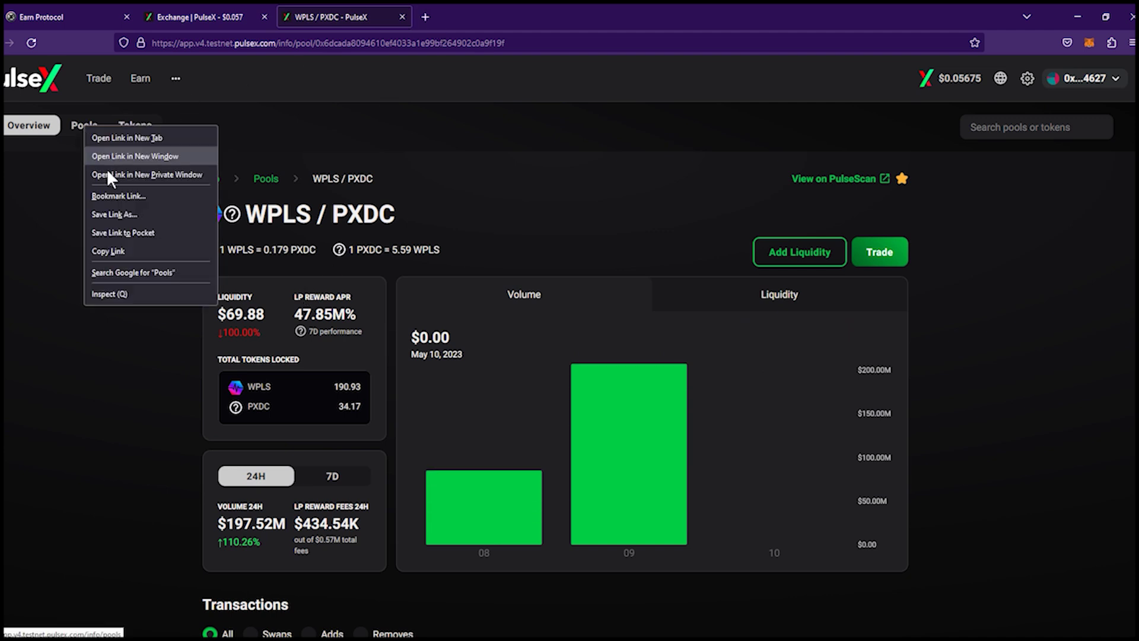
click(150, 127)
click(461, 23)
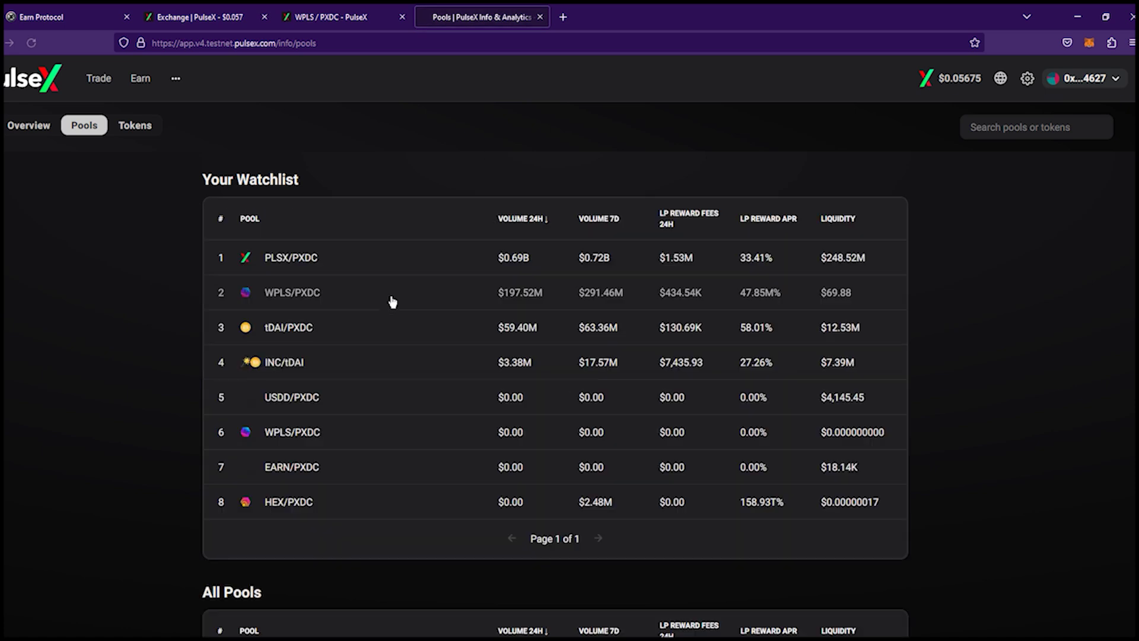
scroll(386, 321, down, 2)
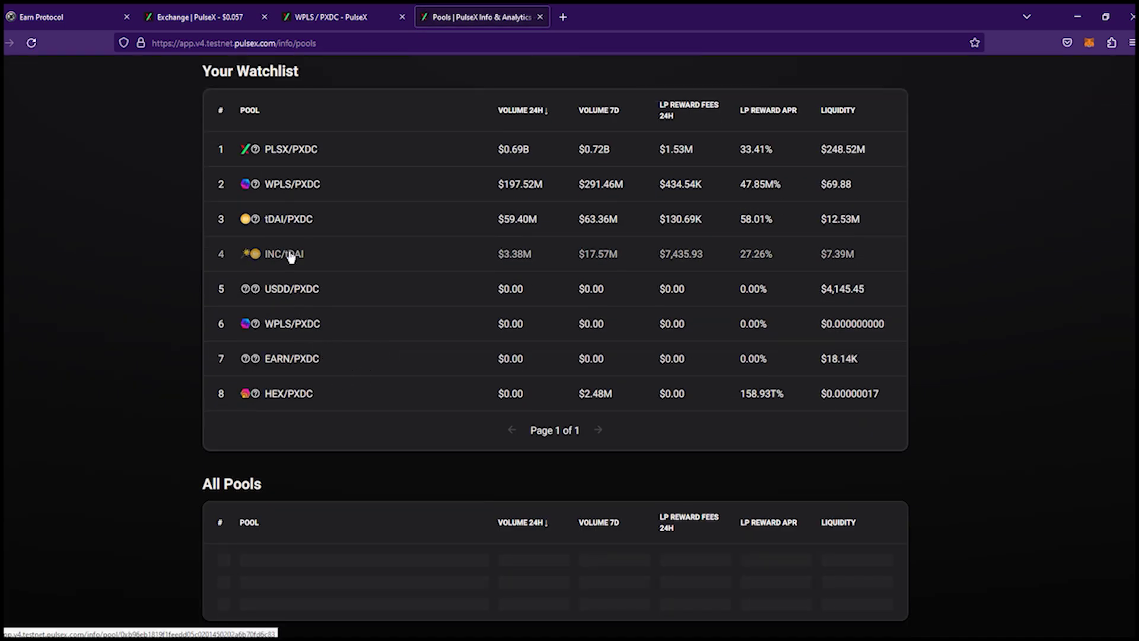
click(299, 221)
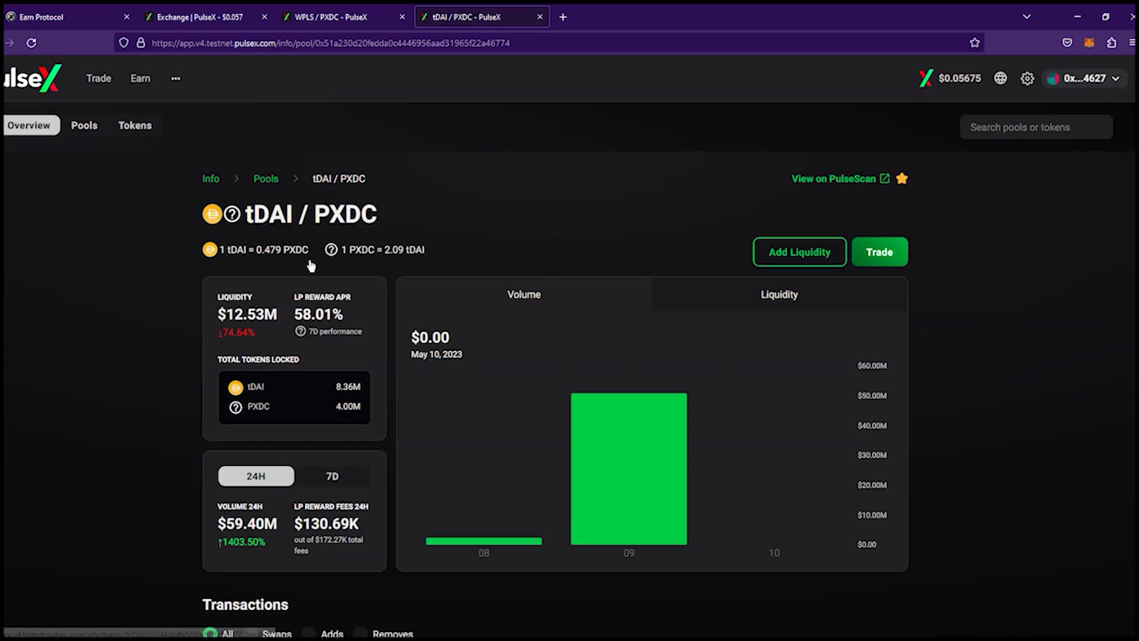
scroll(417, 340, down, 4)
scroll(401, 318, up, 4)
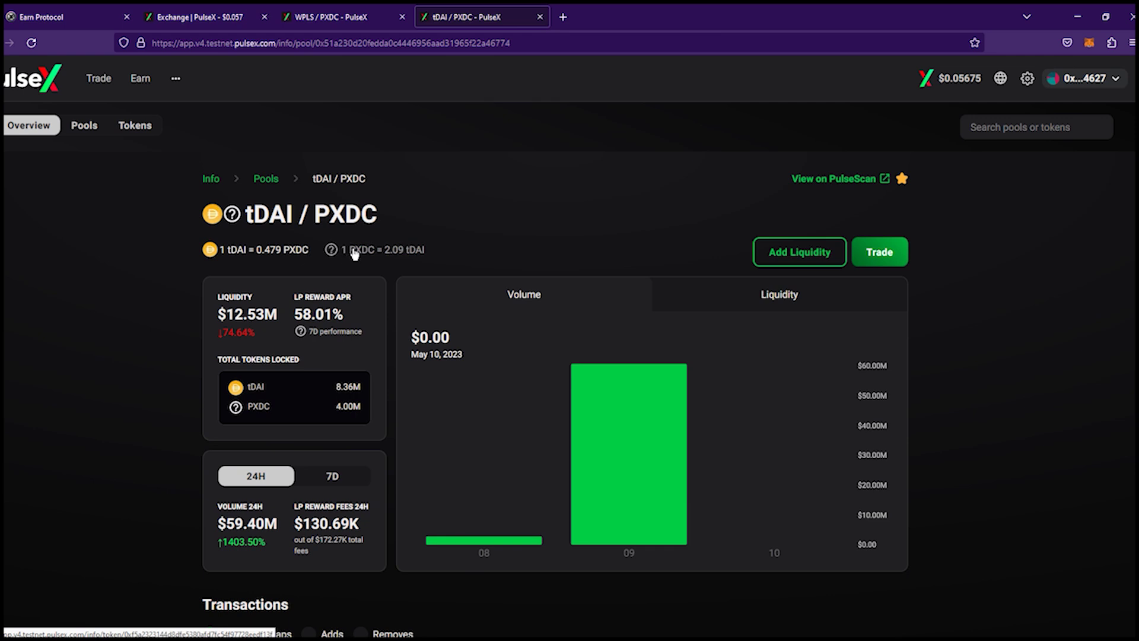
Check the WPLS/PXDC pool rate again and open the PLSX/PXDC watchlist pool in its own tab
click(336, 19)
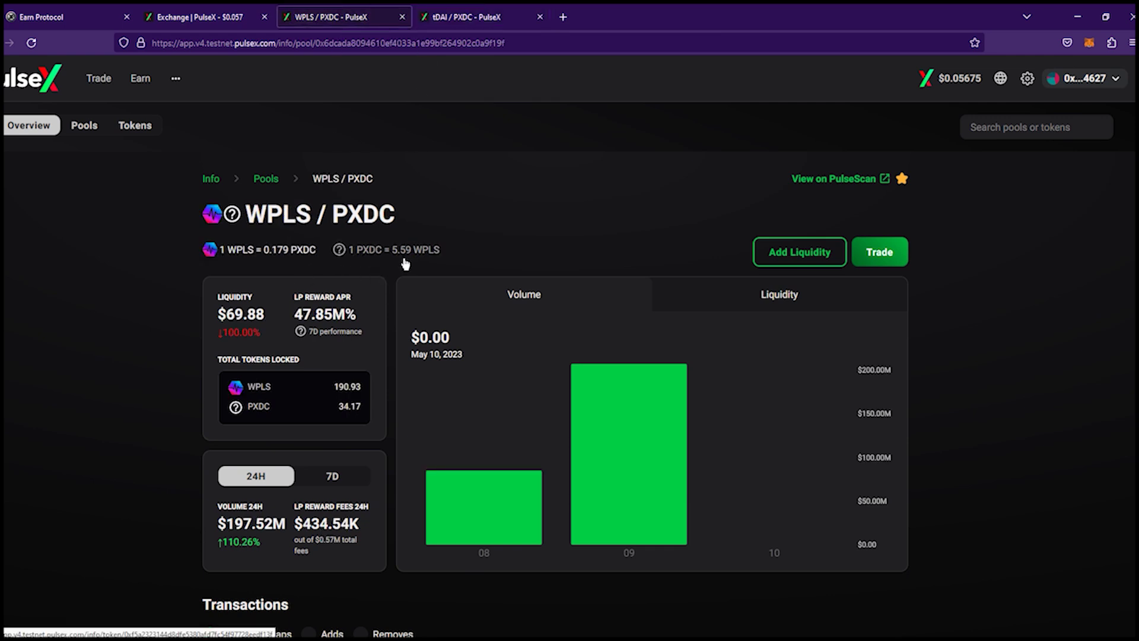
right_click(92, 126)
click(169, 140)
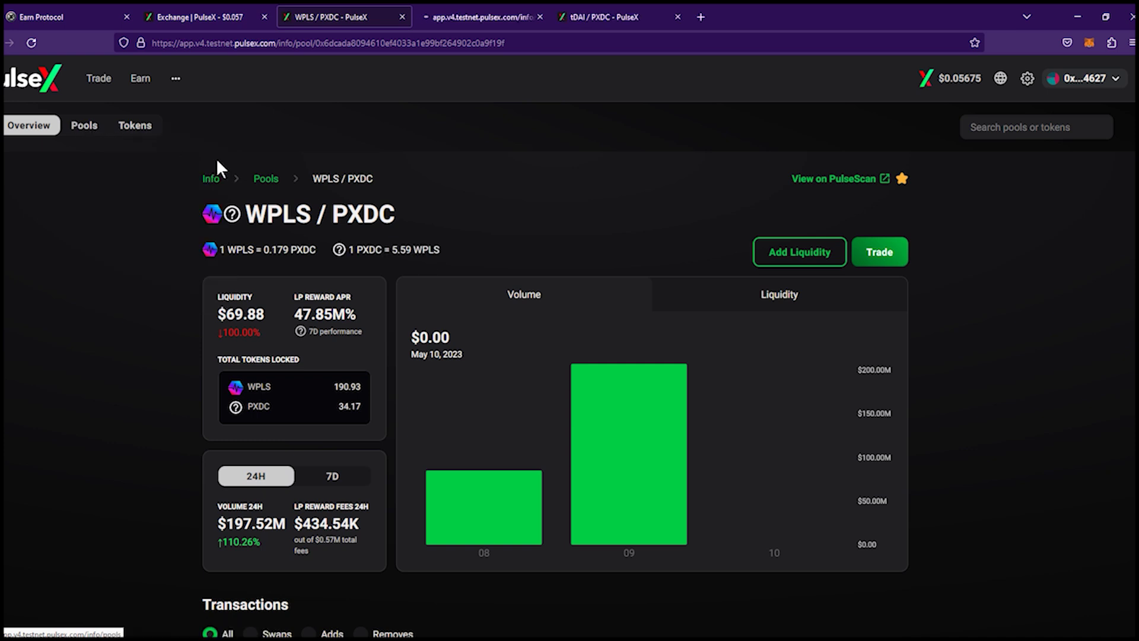
click(476, 24)
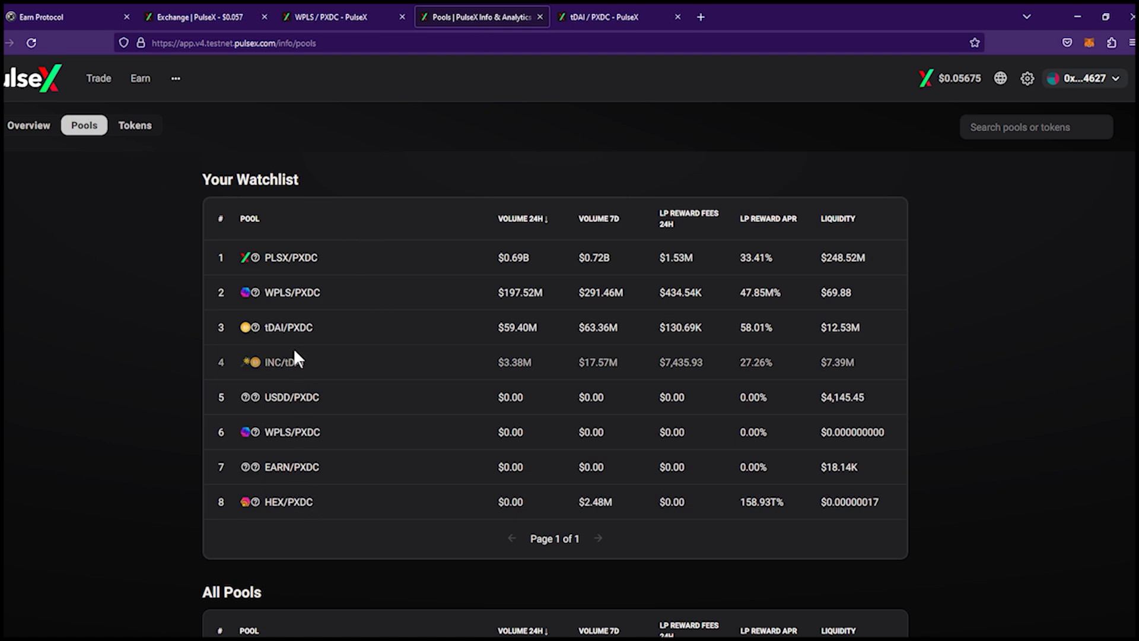
click(308, 261)
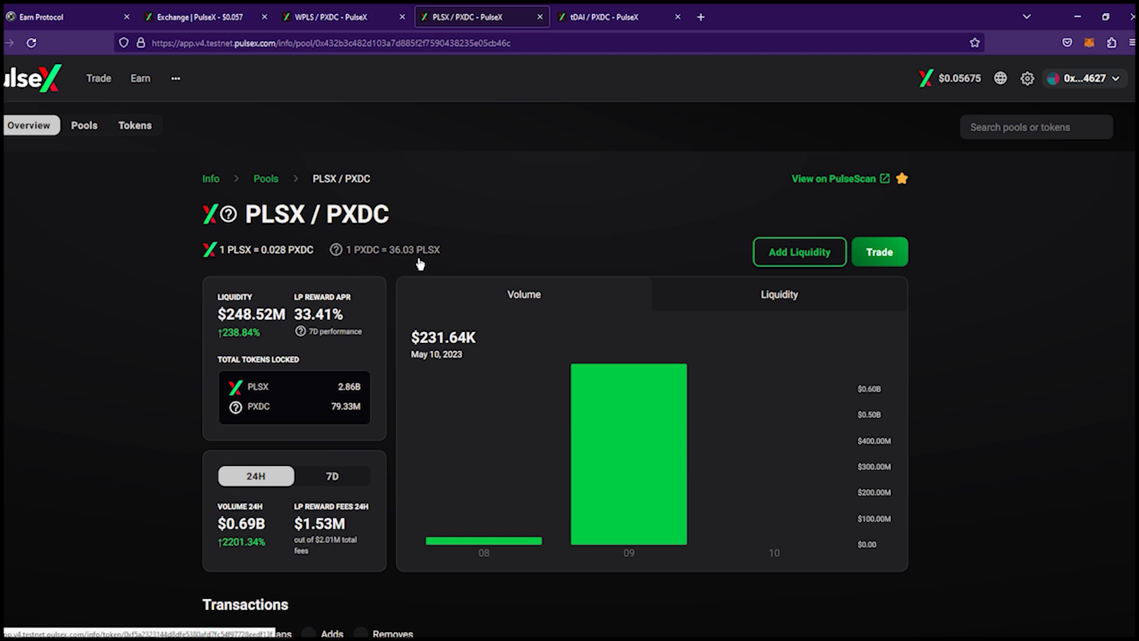
Switch to Earn Protocol's redemption page and enter 1 PXDC to preview the PLSX received and the fee
mouse_move(113, 57)
click(81, 17)
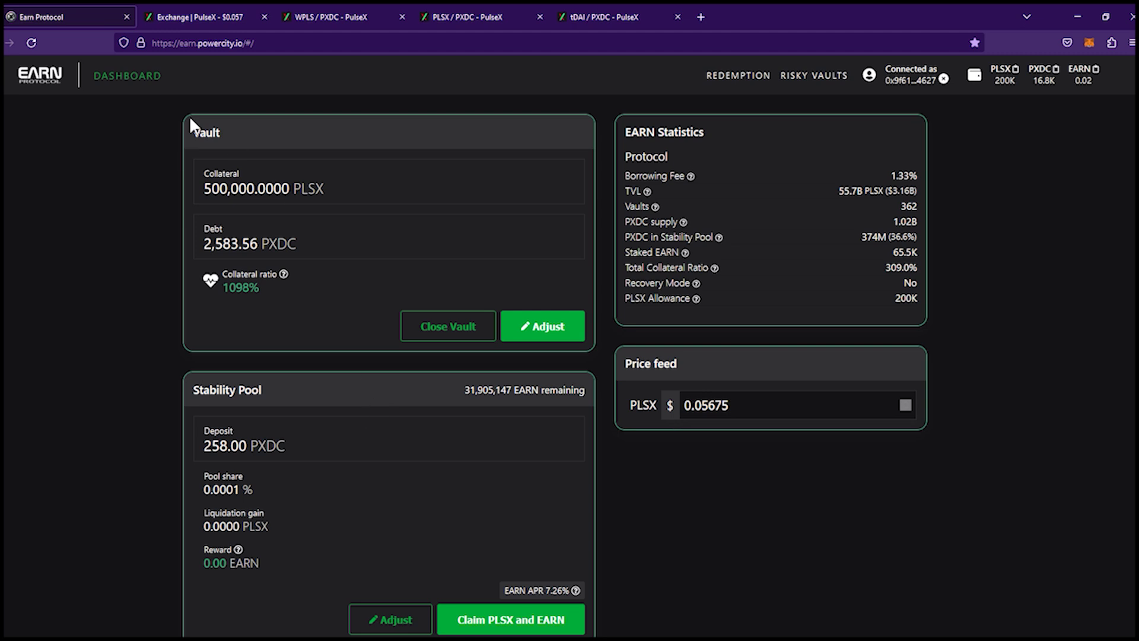
click(738, 75)
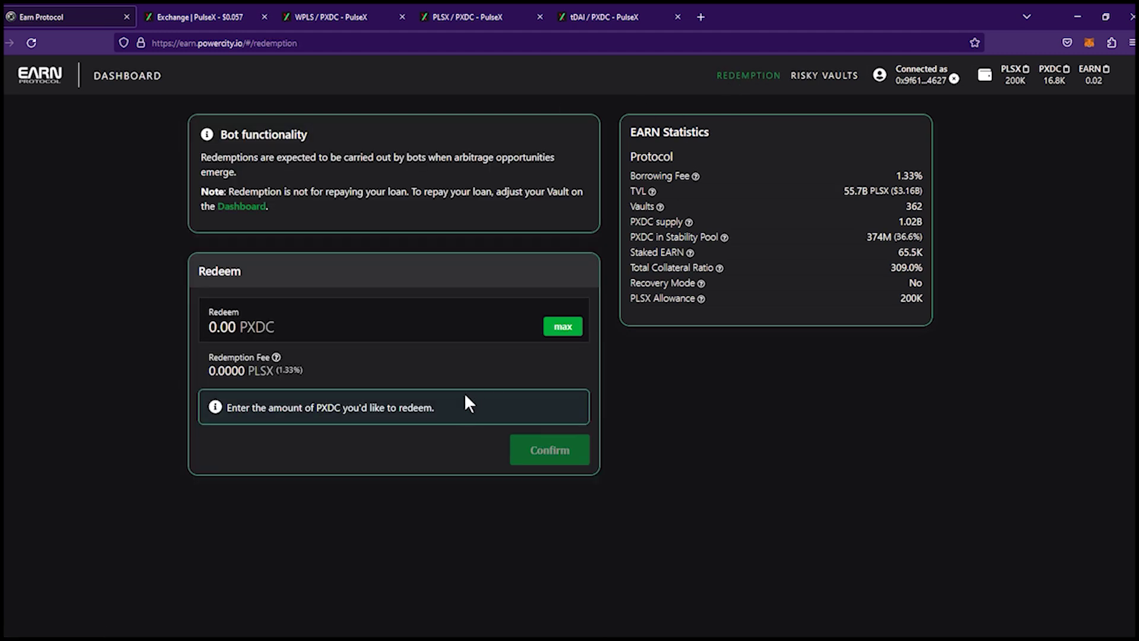
click(209, 327)
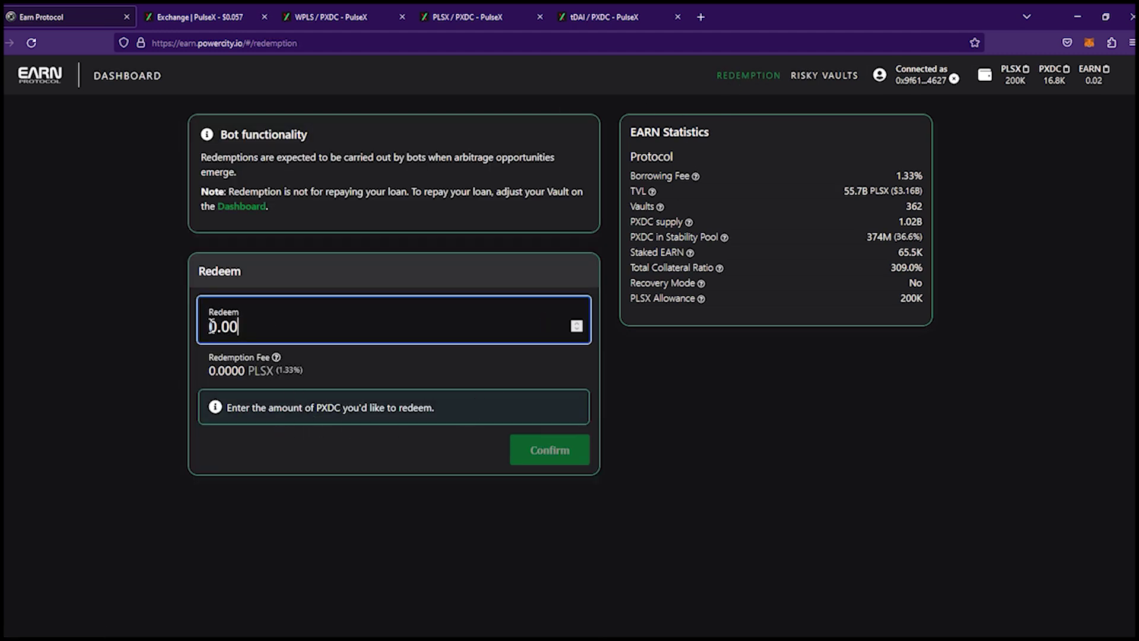
key(BackSpace)
key(BackSpace)
key(BackSpace)
key(BackSpace)
text(1)
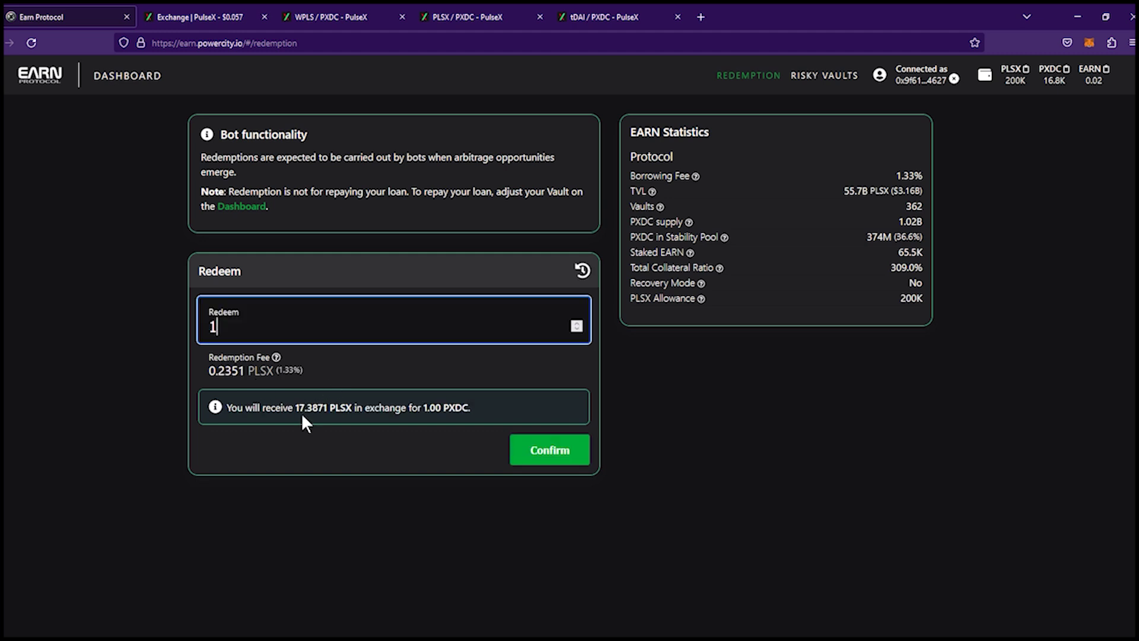
Compare the PXDC exchange rates across the open tDAI/PXDC, PLSX/PXDC and WPLS/PXDC pool pages on PulseX
click(615, 18)
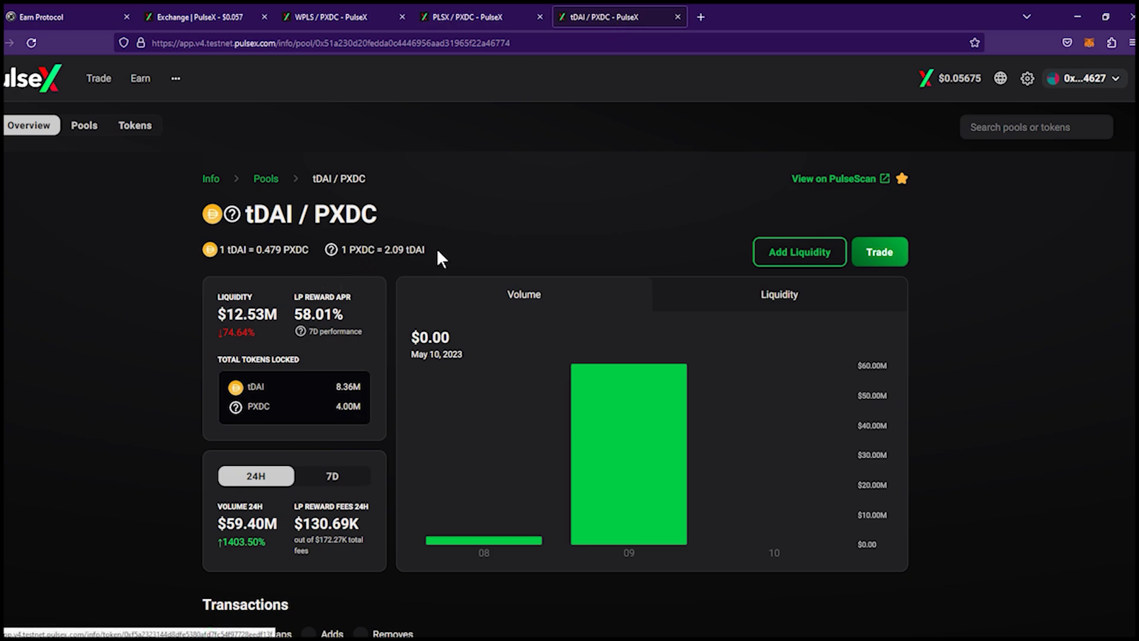
click(476, 19)
click(330, 17)
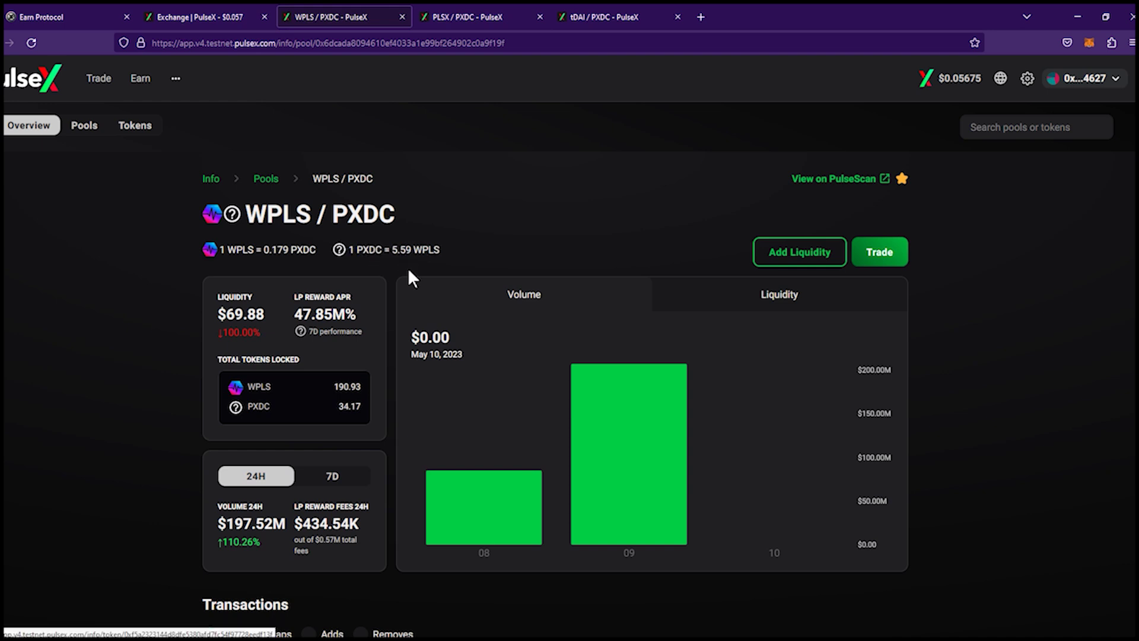
click(174, 16)
click(323, 19)
click(452, 17)
click(621, 21)
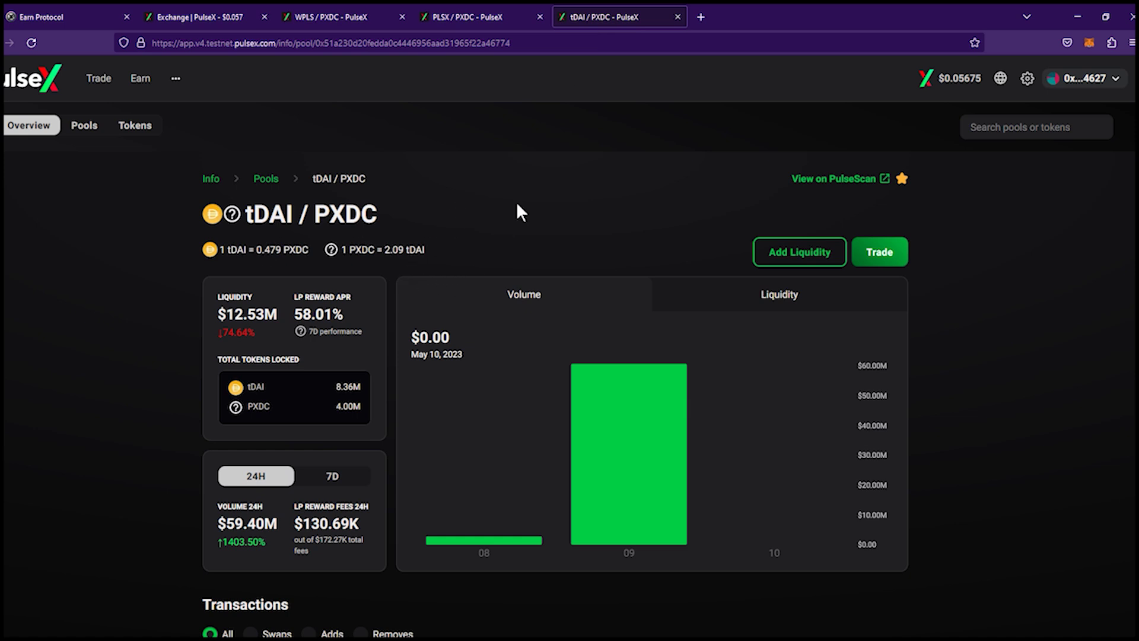
Open the HEX/PXDC pool from the watchlist in a separate tab and look through its rate and transactions
right_click(95, 128)
click(112, 141)
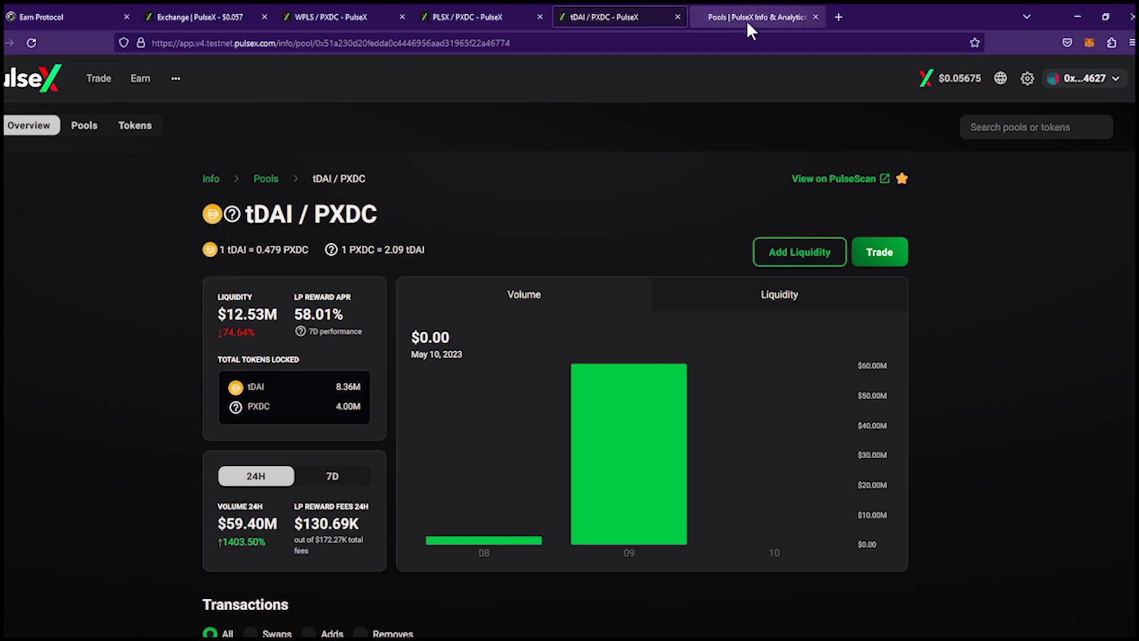
click(746, 19)
click(296, 501)
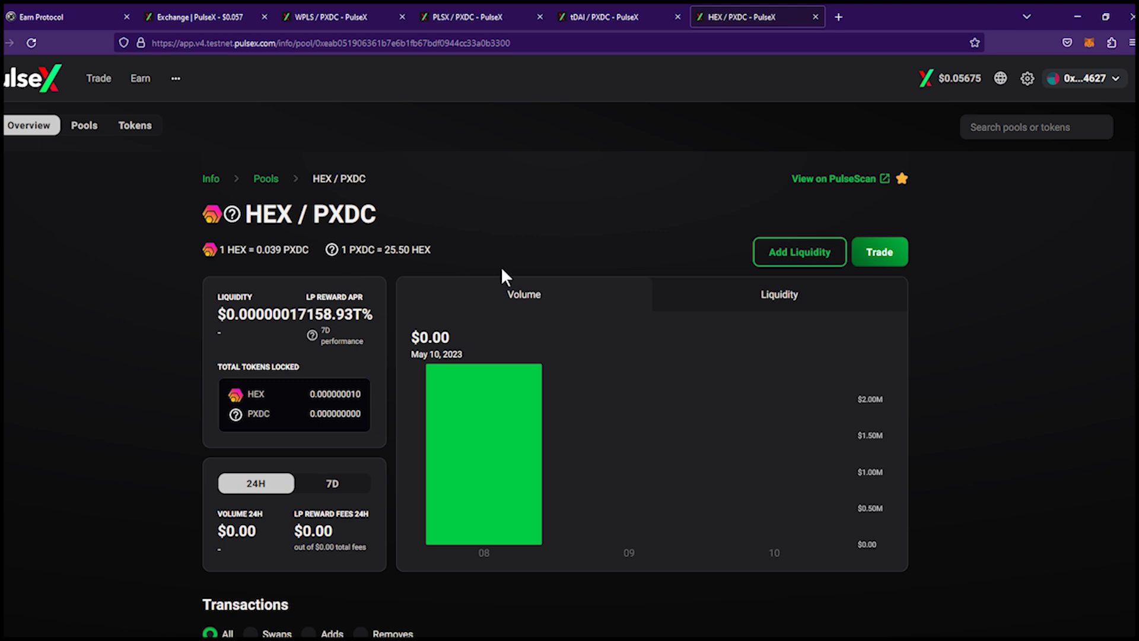
scroll(386, 284, down, 2)
scroll(386, 281, up, 2)
scroll(534, 350, down, 4)
scroll(580, 374, up, 4)
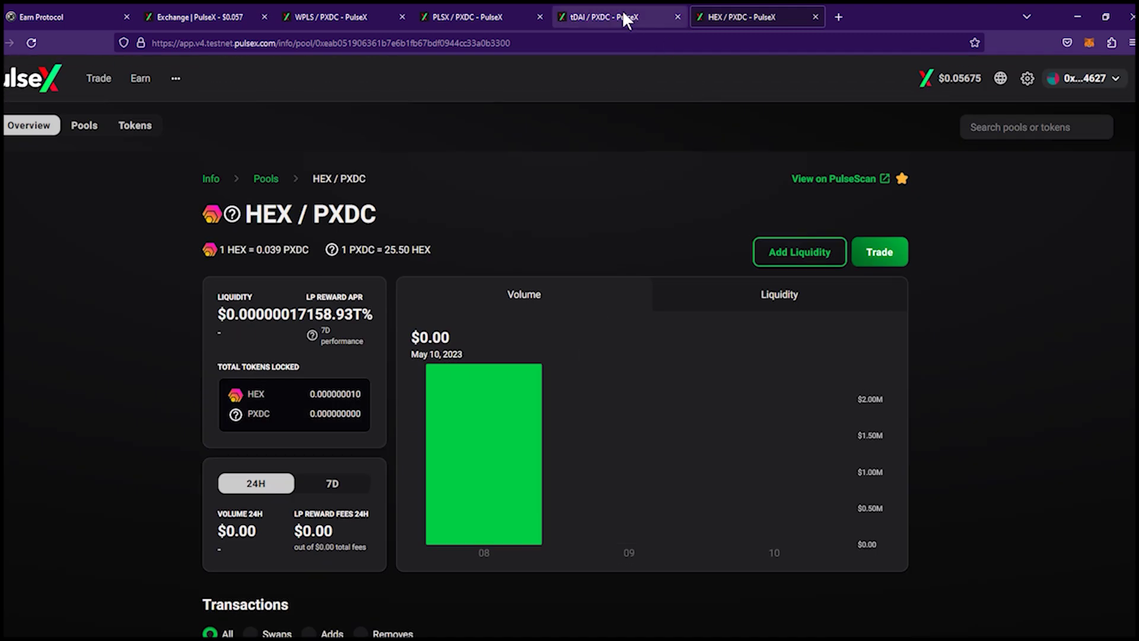
Go back through the open pool and exchange pages to review the 1 PXDC redemption quote in Earn Protocol
click(599, 18)
click(508, 18)
click(344, 19)
click(227, 19)
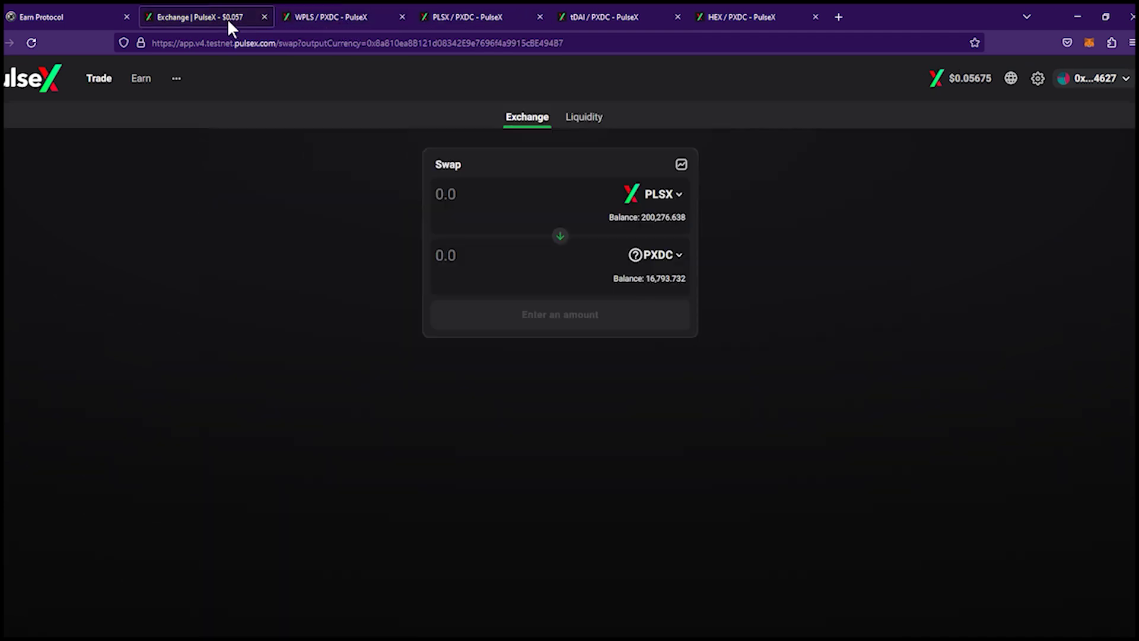
click(93, 18)
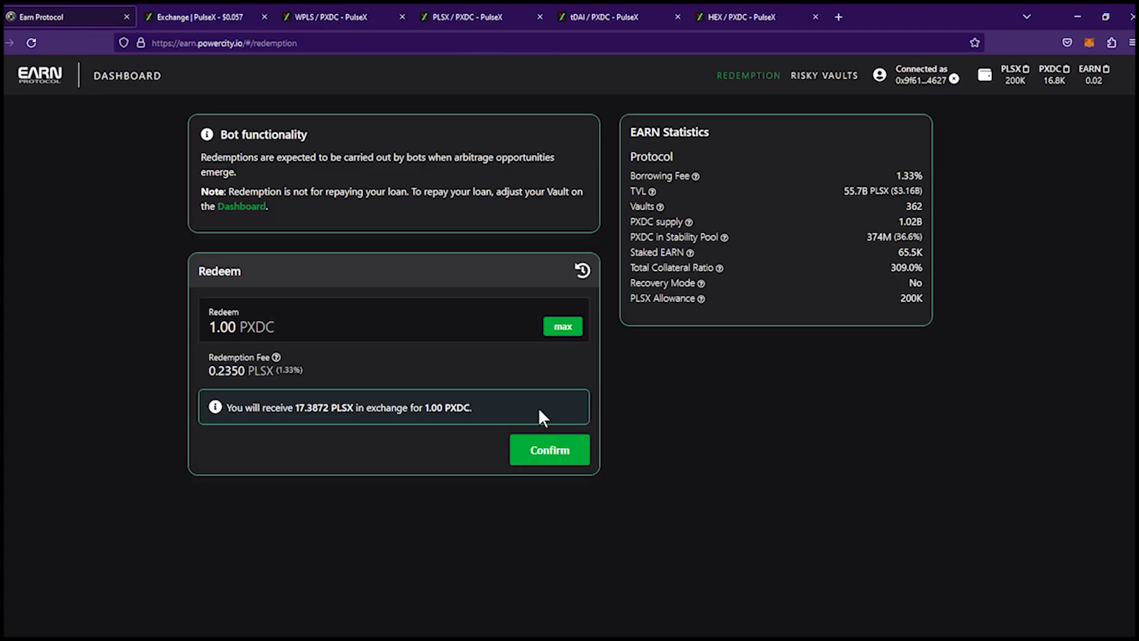
Return to the Earn Protocol dashboard and review the vault, Stability Pool and staking positions
click(115, 76)
scroll(362, 410, down, 3)
scroll(357, 389, up, 3)
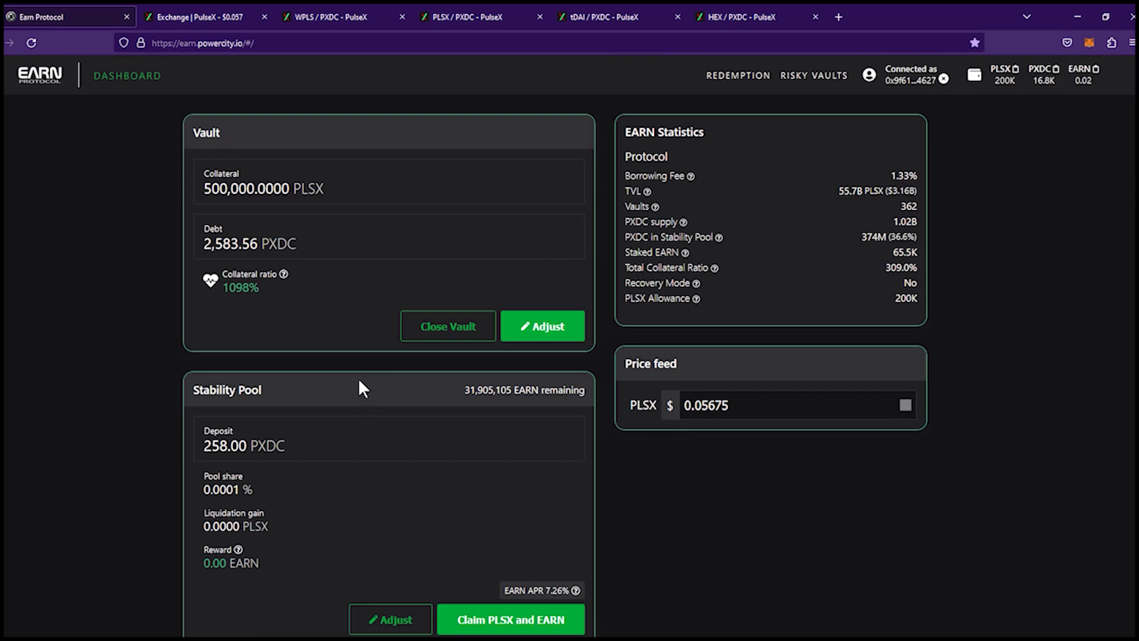
scroll(367, 404, down, 5)
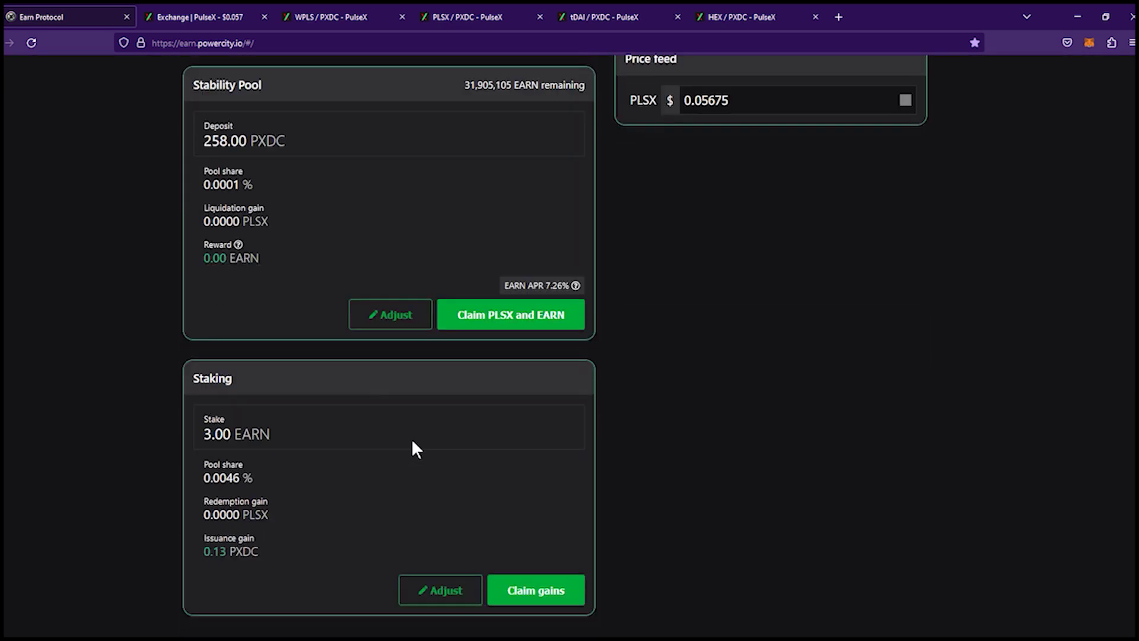
scroll(415, 446, up, 4)
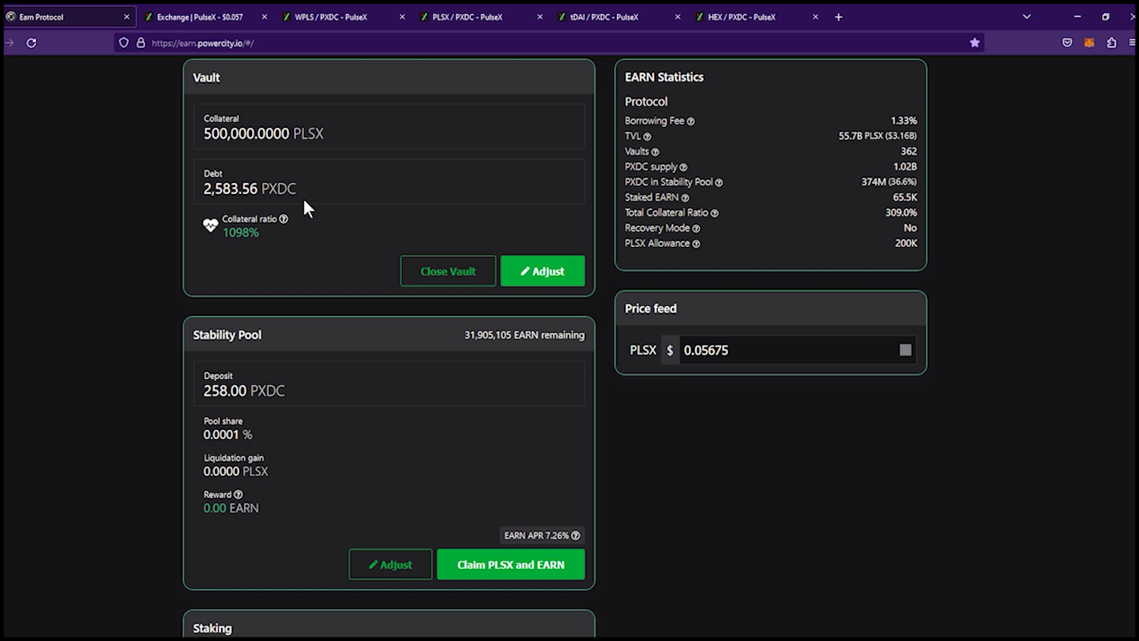
scroll(713, 525, down, 1)
scroll(714, 525, up, 3)
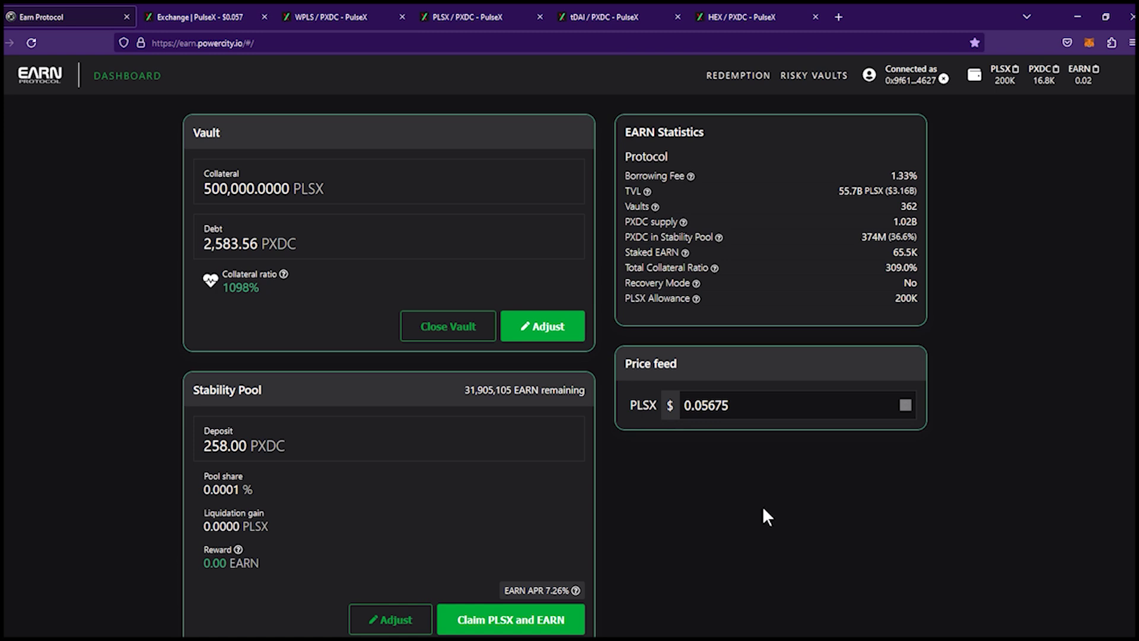
scroll(762, 504, down, 5)
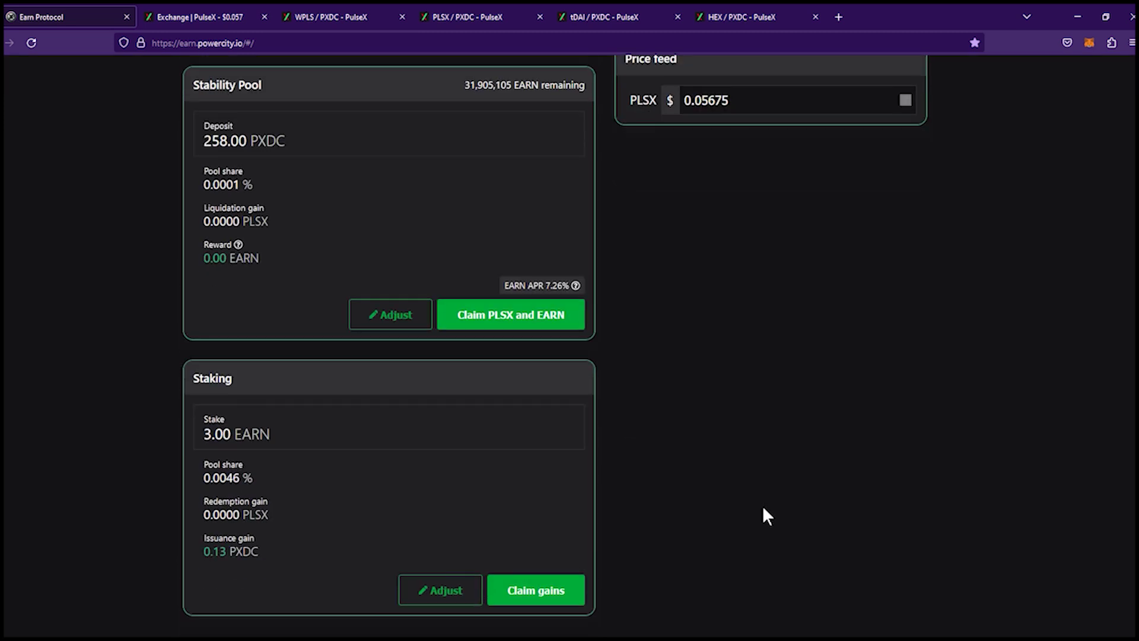
scroll(763, 504, up, 3)
scroll(742, 516, up, 2)
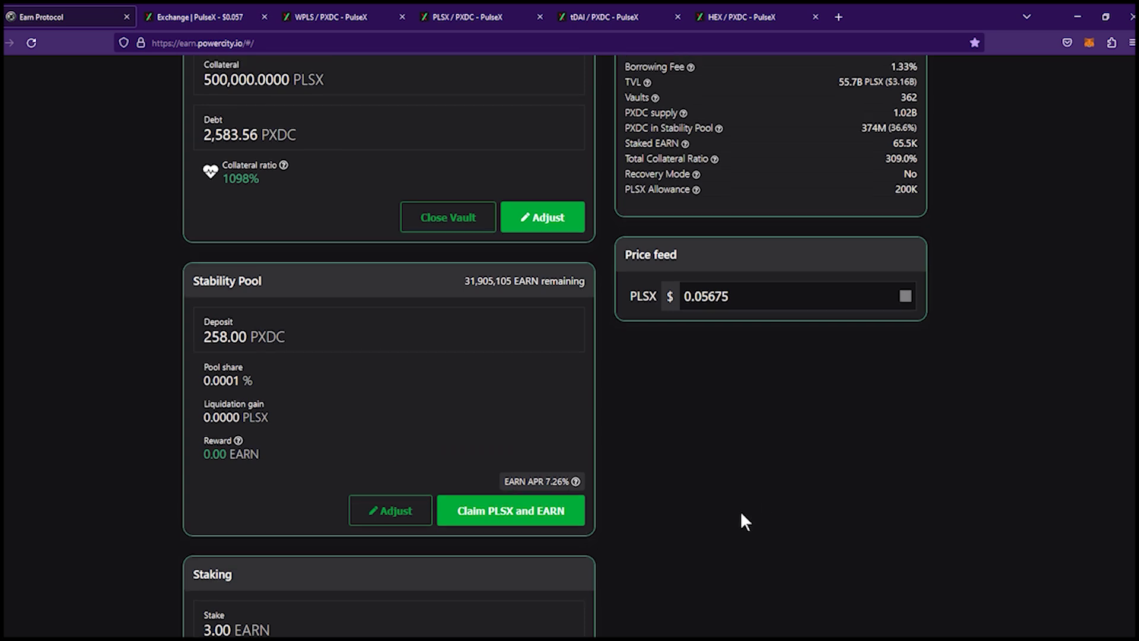
scroll(596, 469, down, 5)
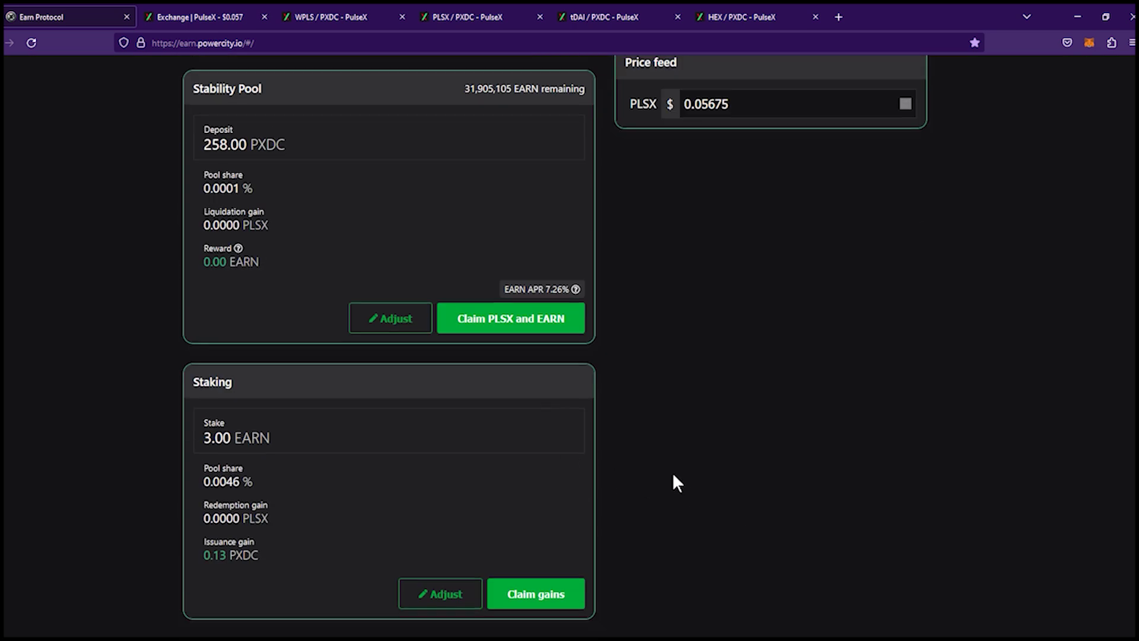
scroll(673, 478, up, 5)
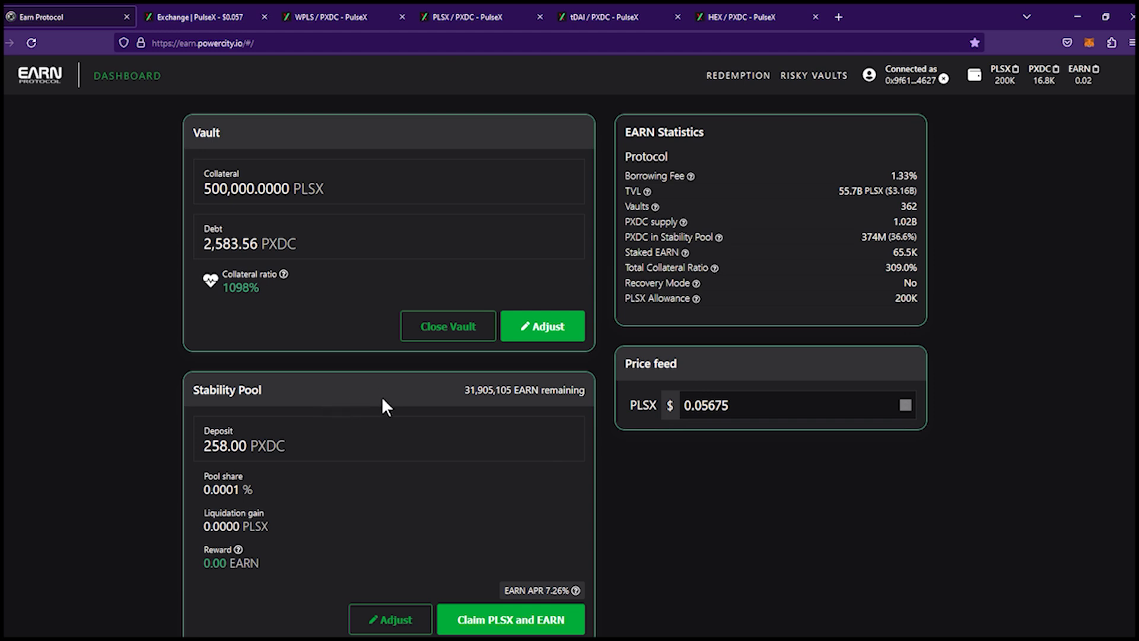
scroll(609, 462, down, 3)
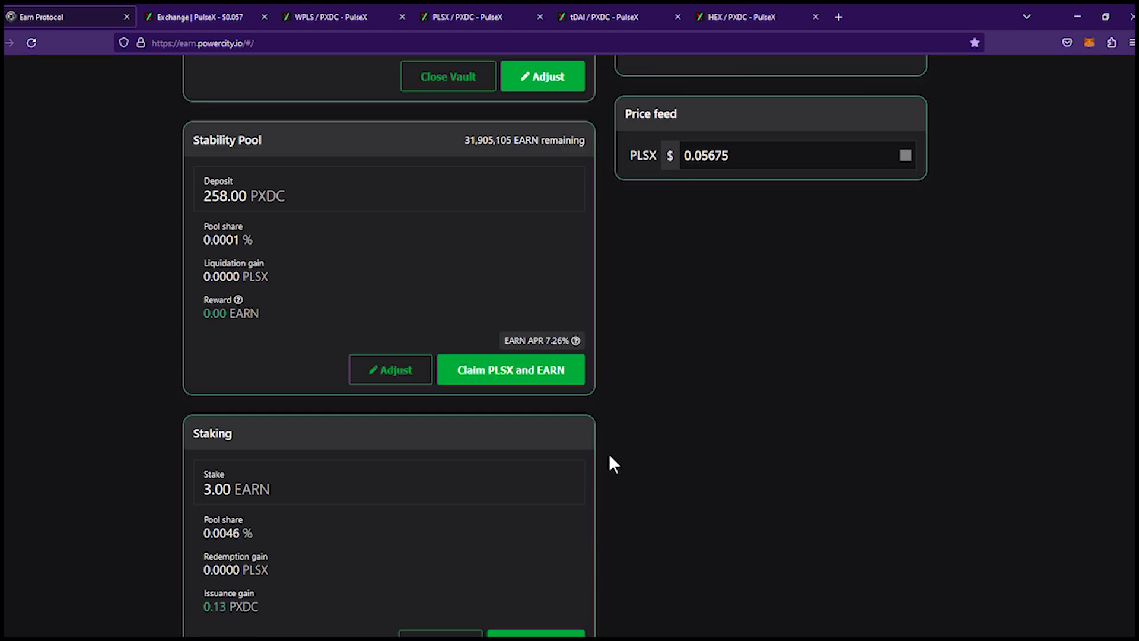
scroll(683, 467, up, 2)
scroll(678, 465, up, 1)
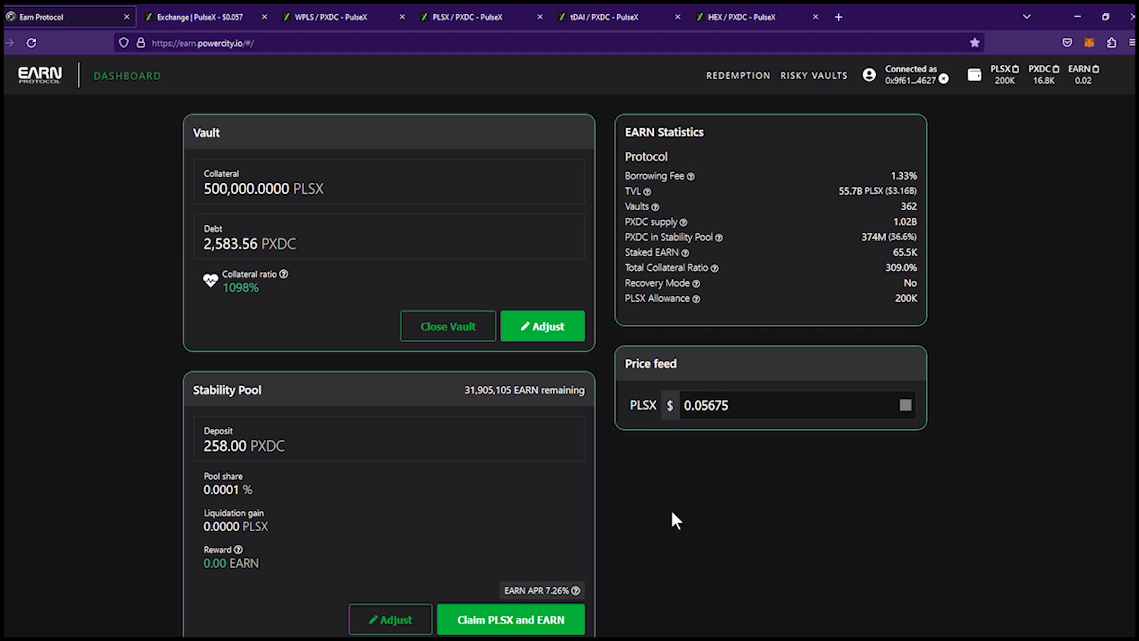
scroll(675, 507, down, 4)
scroll(675, 503, up, 4)
scroll(130, 355, down, 2)
scroll(128, 356, up, 2)
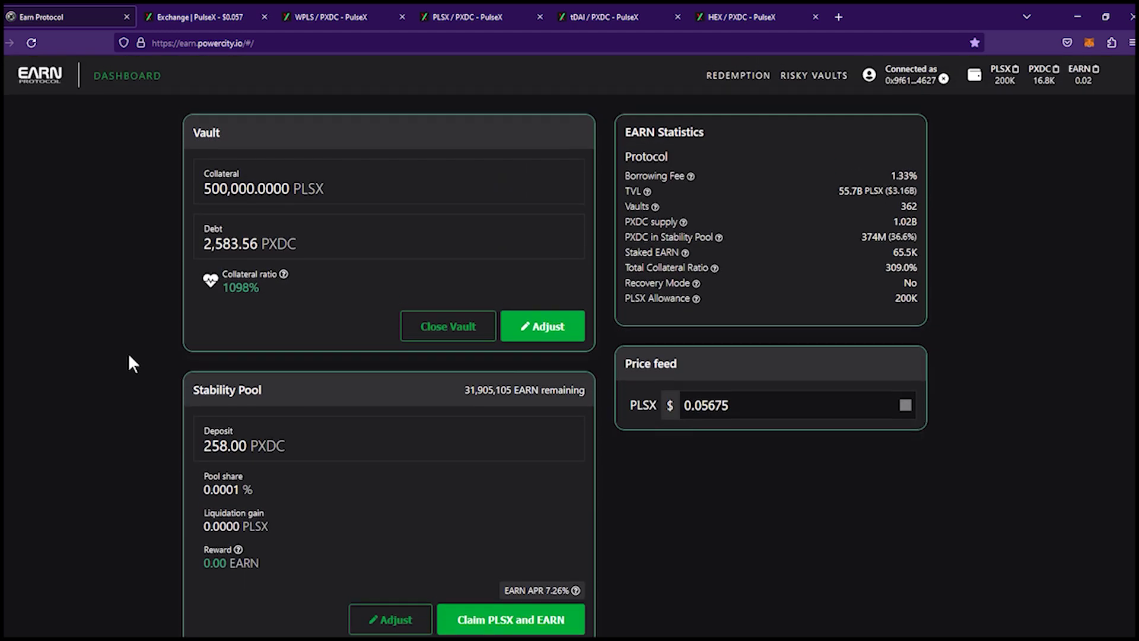